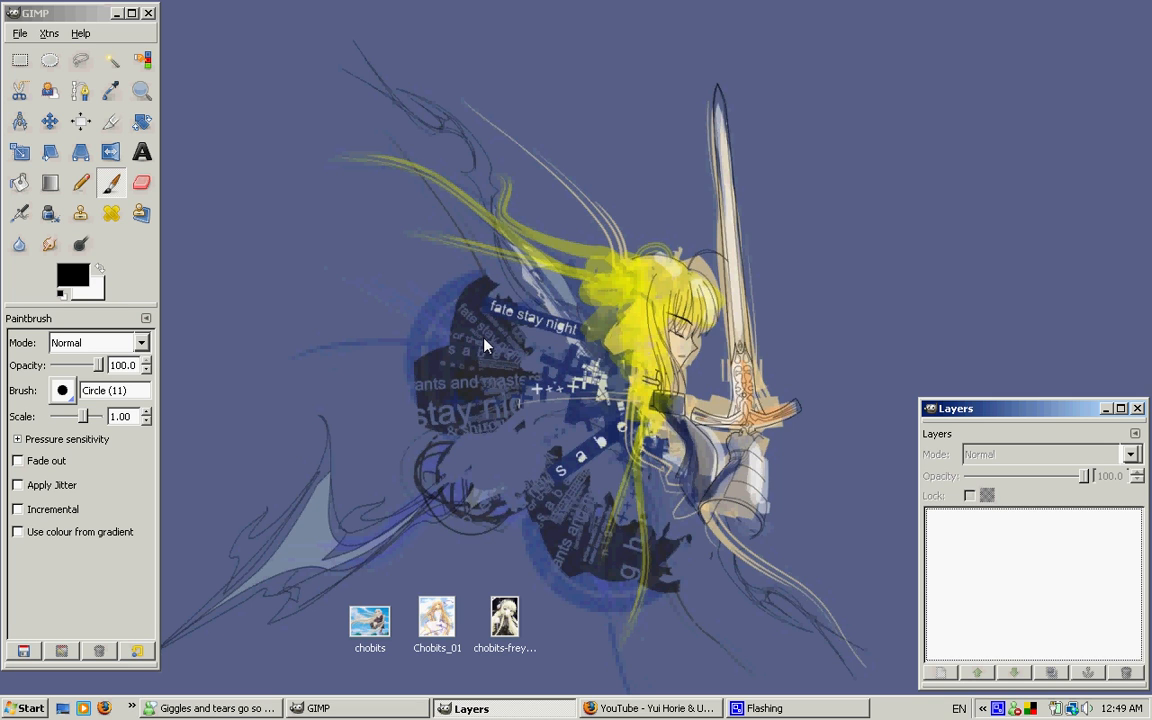
click(48, 15)
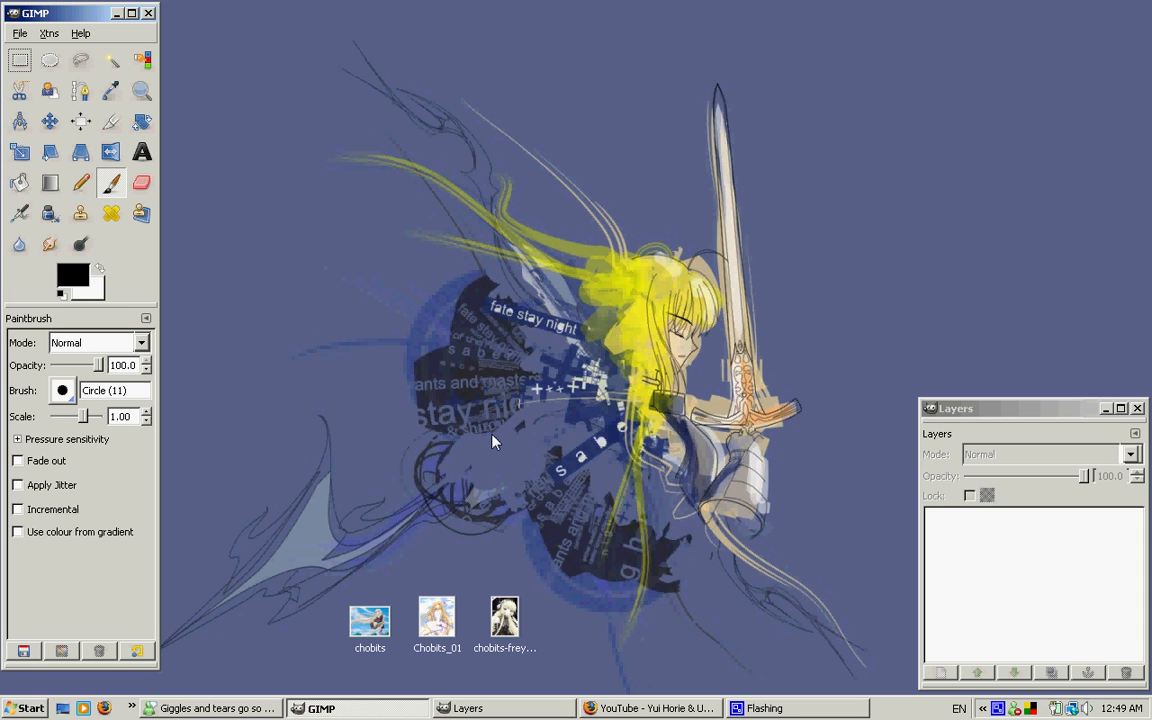
click(567, 478)
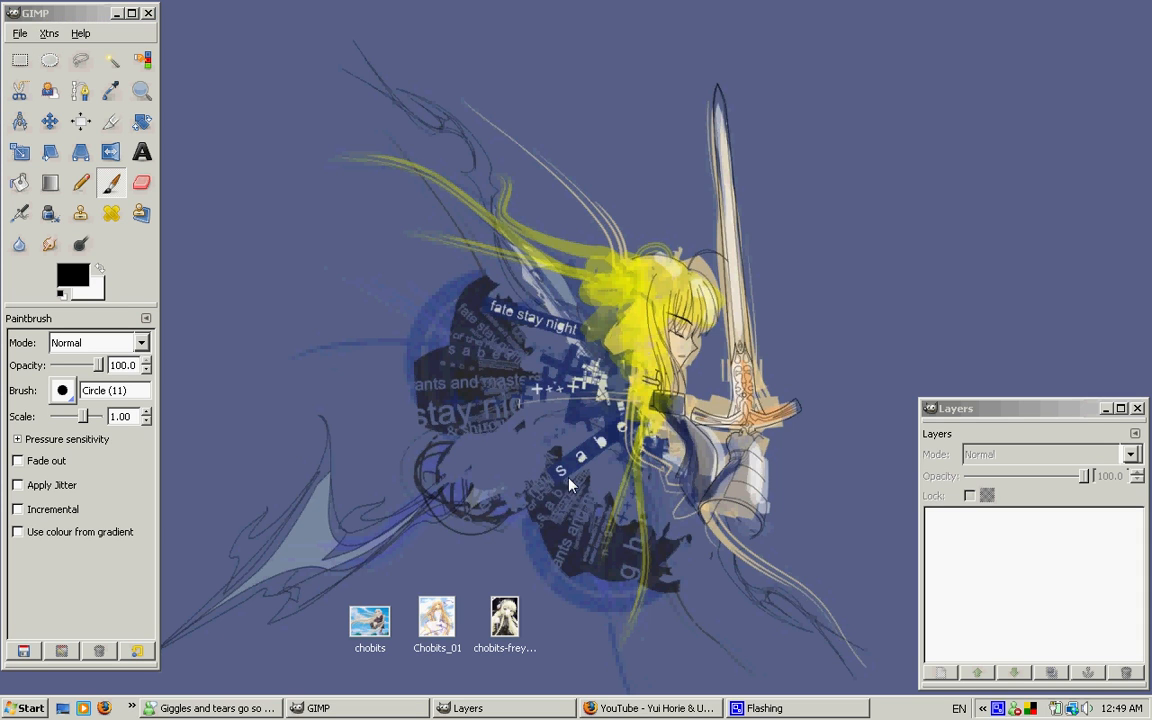
click(22, 33)
click(421, 168)
drag(598, 577, 295, 669)
click(558, 554)
drag(483, 603, 327, 663)
click(616, 520)
drag(571, 559, 344, 676)
click(627, 502)
click(72, 15)
Create a new blank image 100 pixels wide and 150 pixels high
click(20, 34)
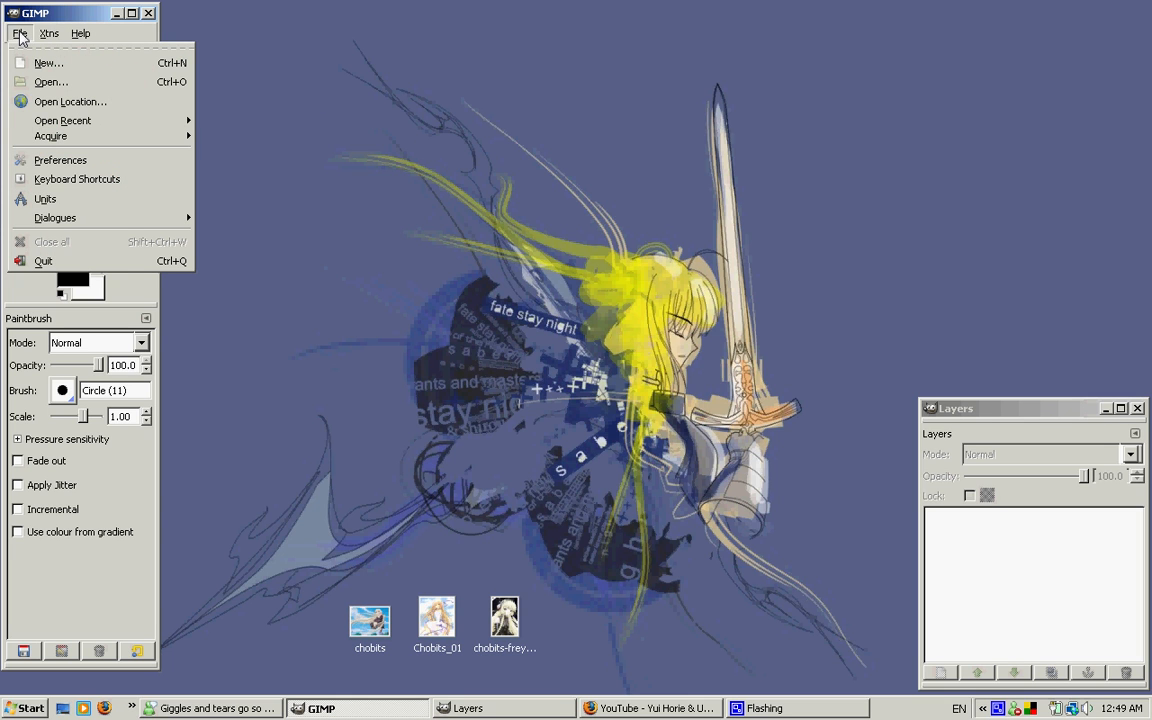
click(45, 63)
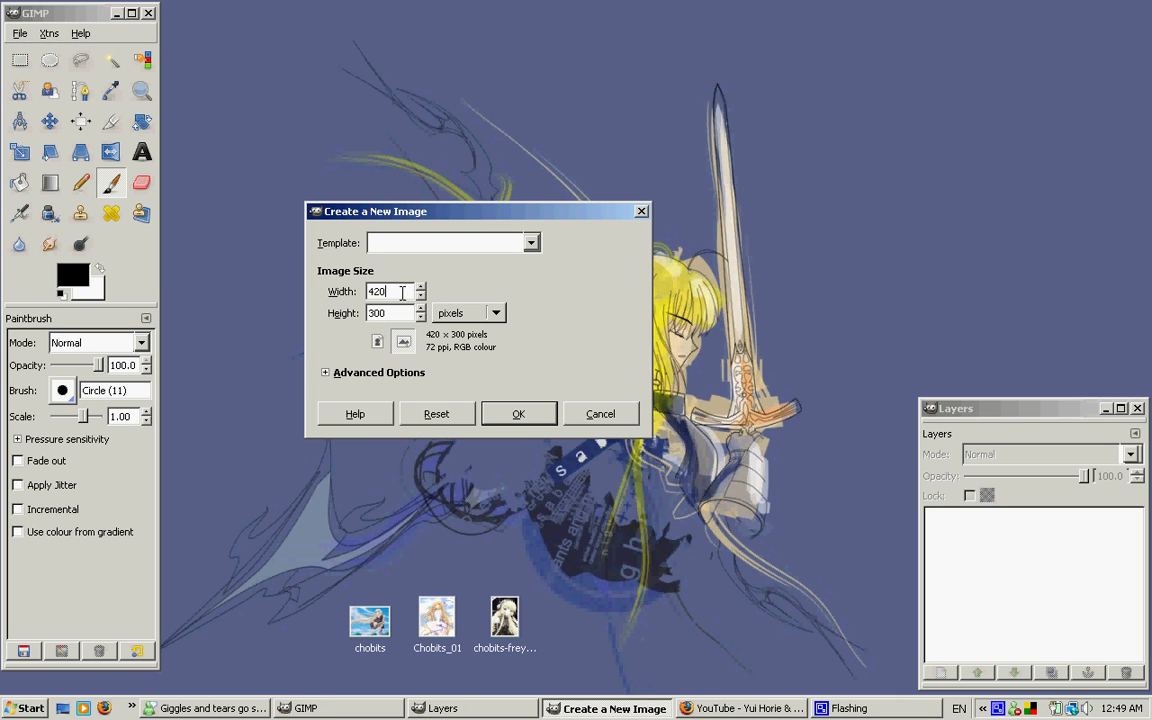
double_click(402, 292)
text(100)
key(Tab)
text(15)
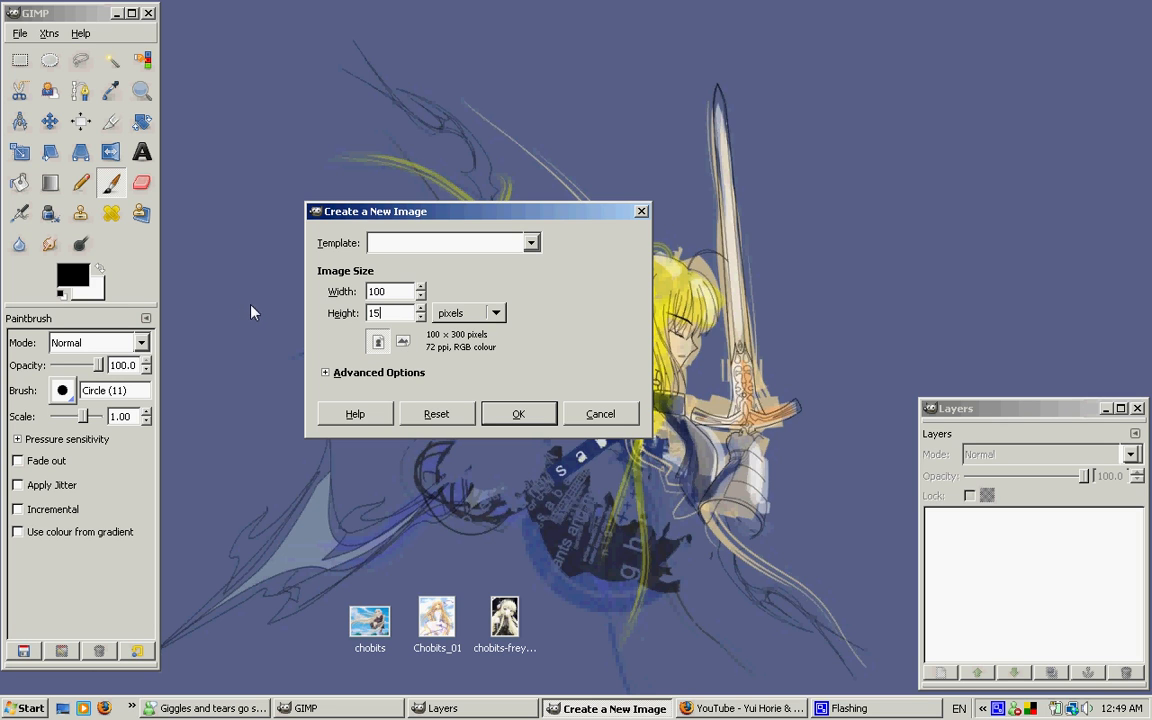
key(shift+Tab)
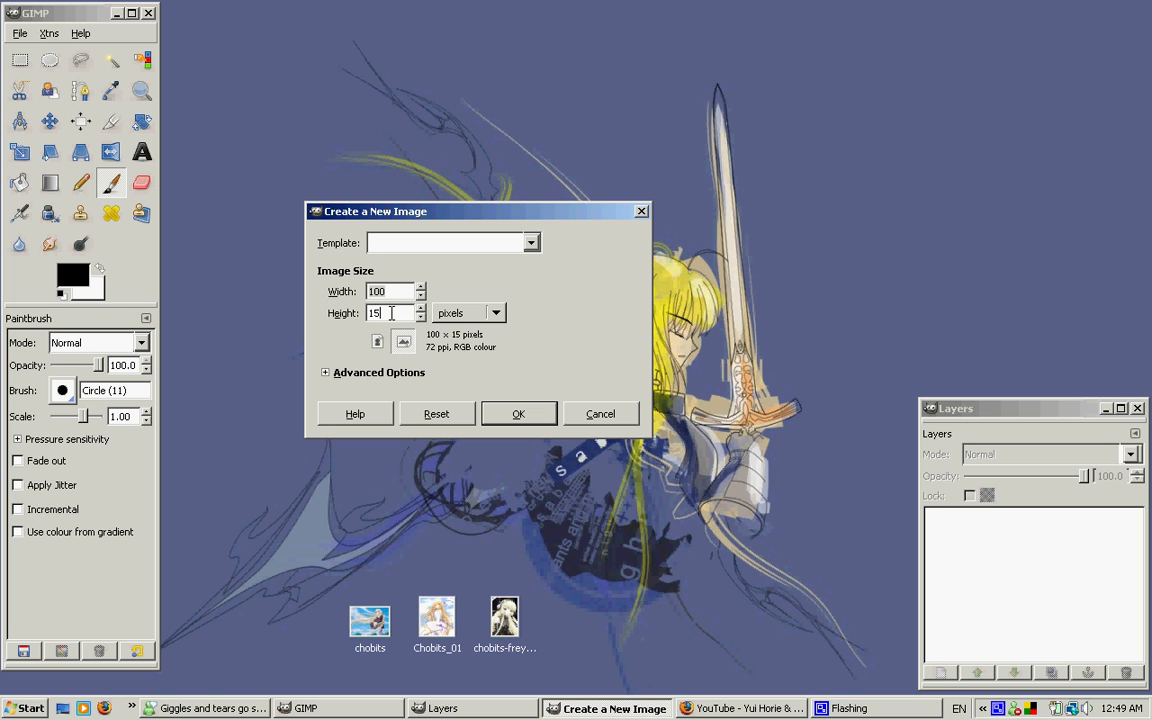
key(Tab)
key(End)
text(0)
click(539, 412)
drag(325, 52, 658, 268)
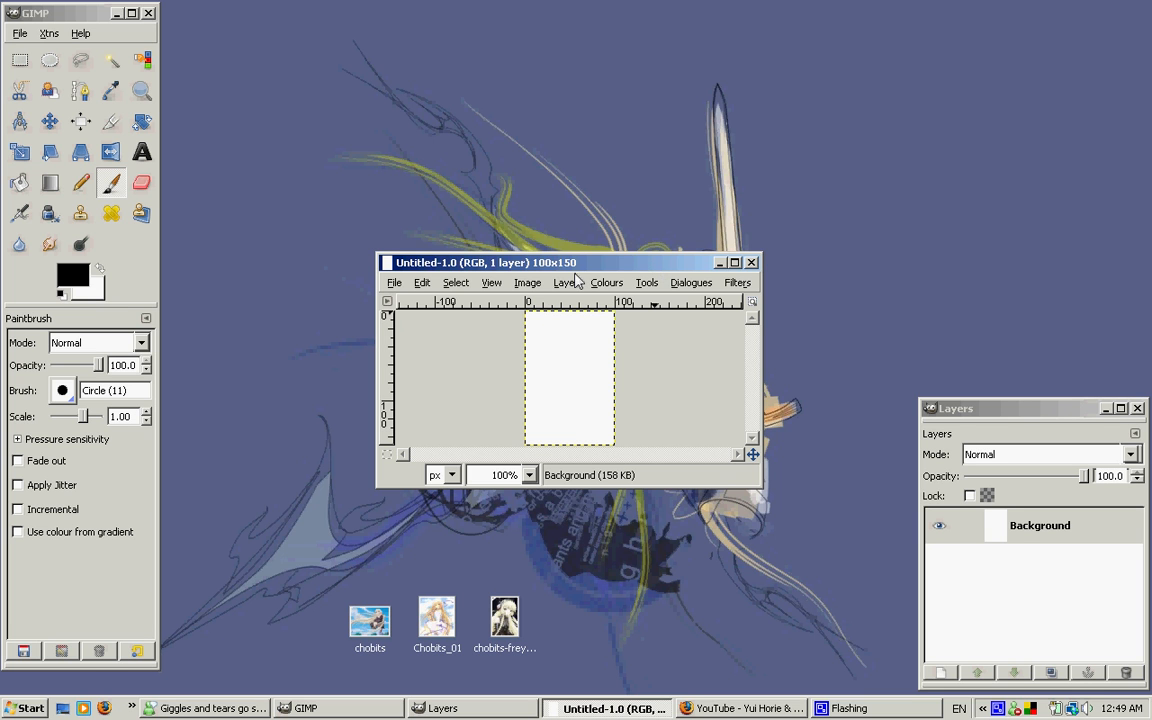
drag(575, 267, 371, 235)
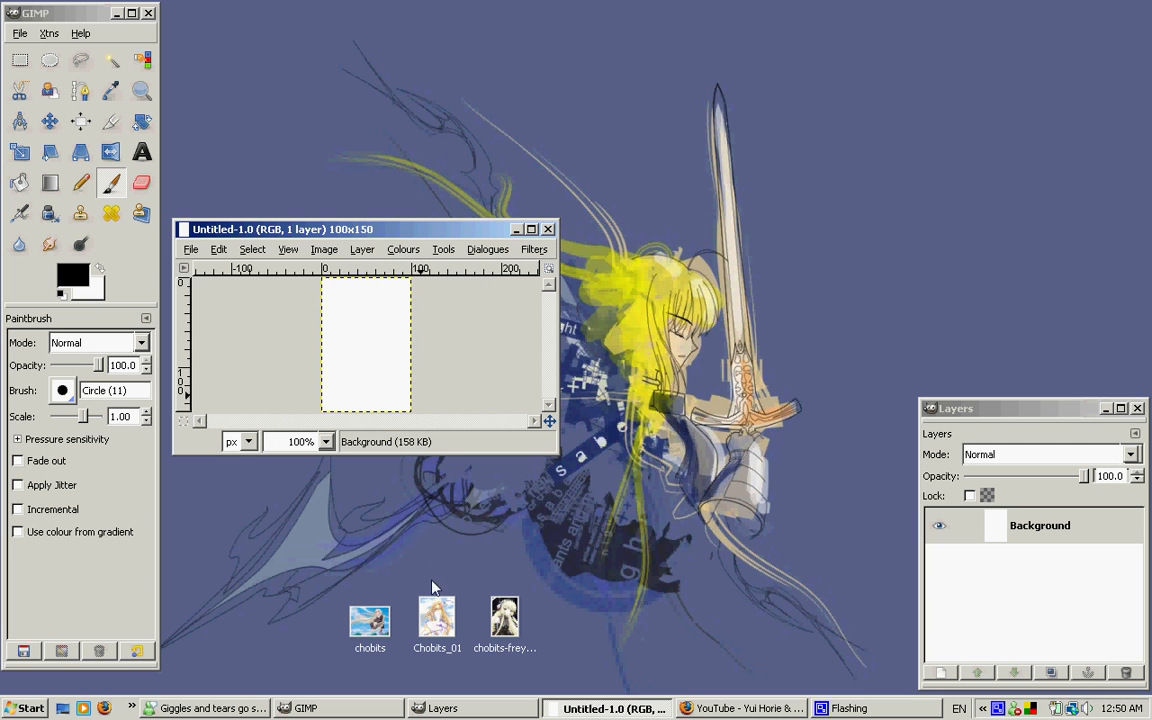
Open the chobits picture from the desktop as a separate image and arrange its window beside the blank one
drag(367, 620, 128, 276)
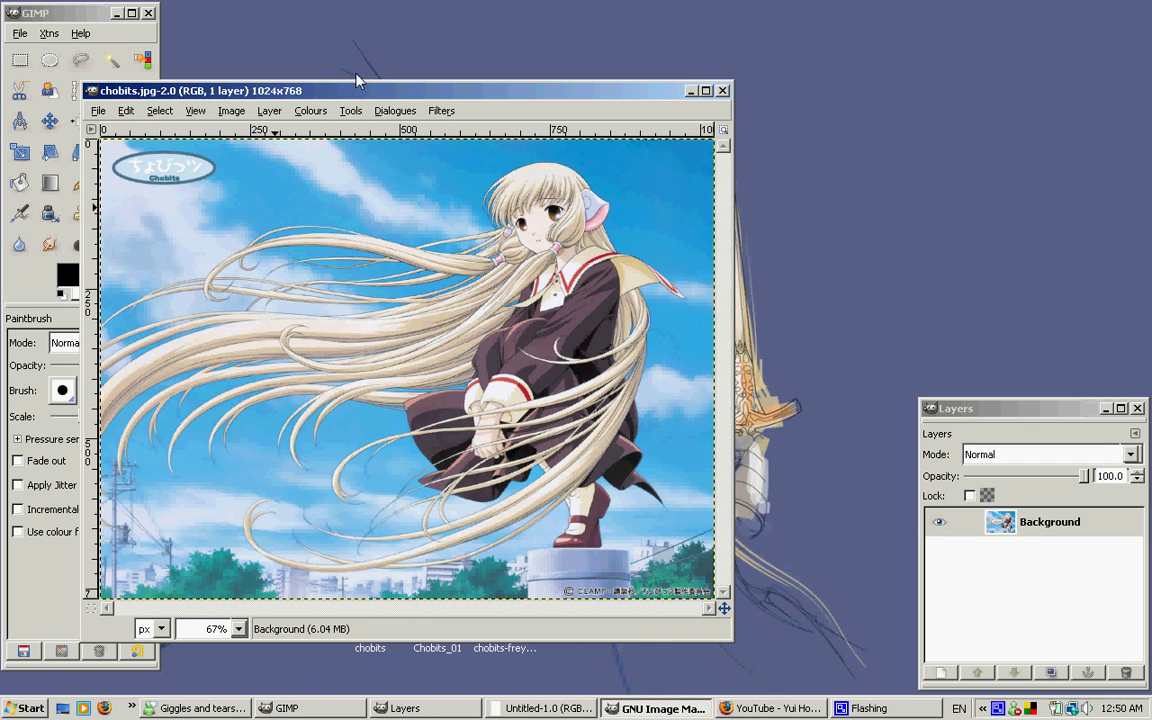
drag(364, 88, 628, 56)
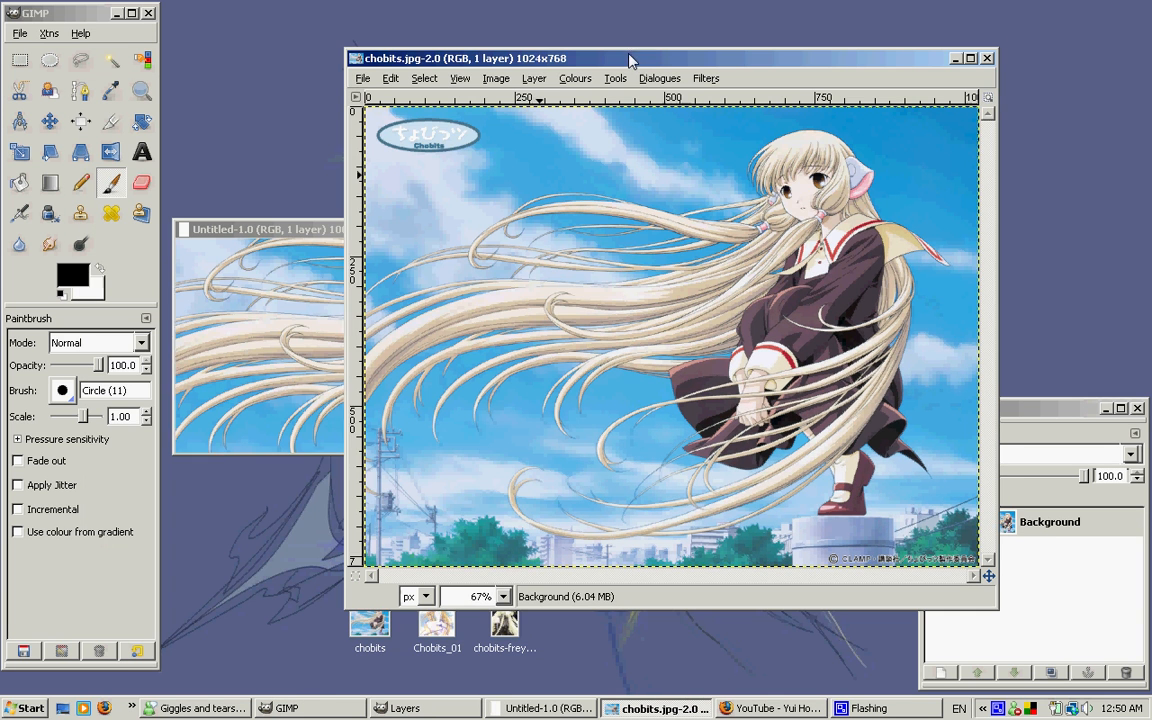
drag(549, 57, 663, 50)
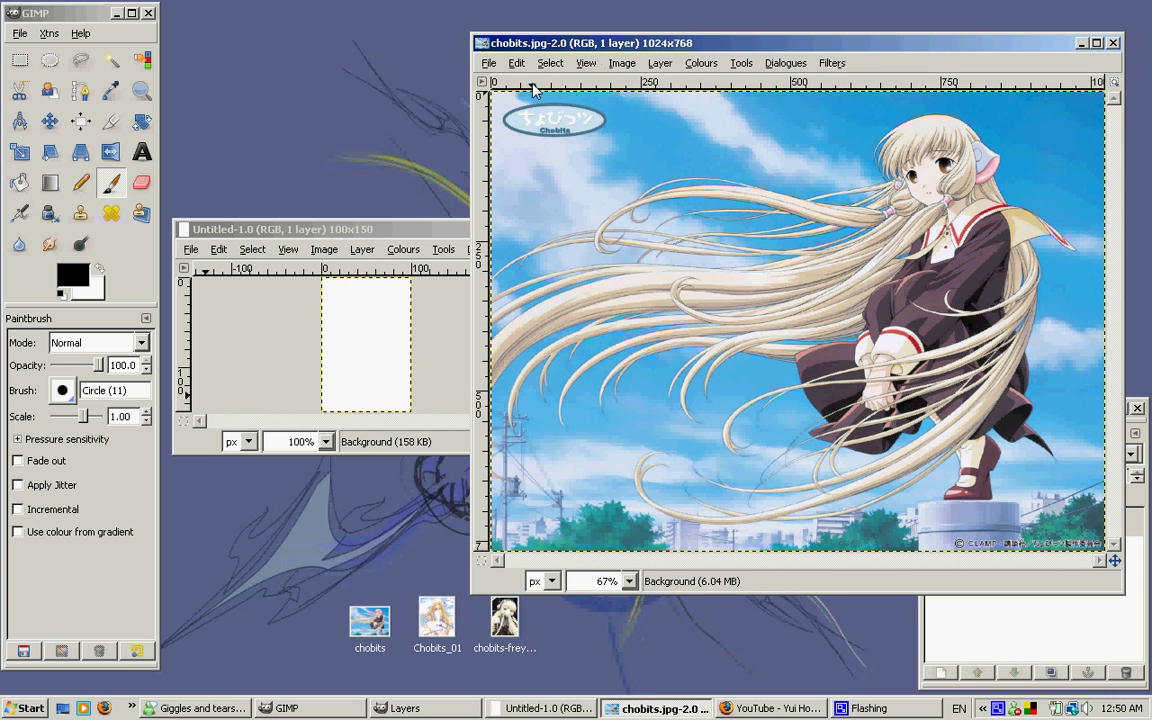
scroll(765, 108, up, 1)
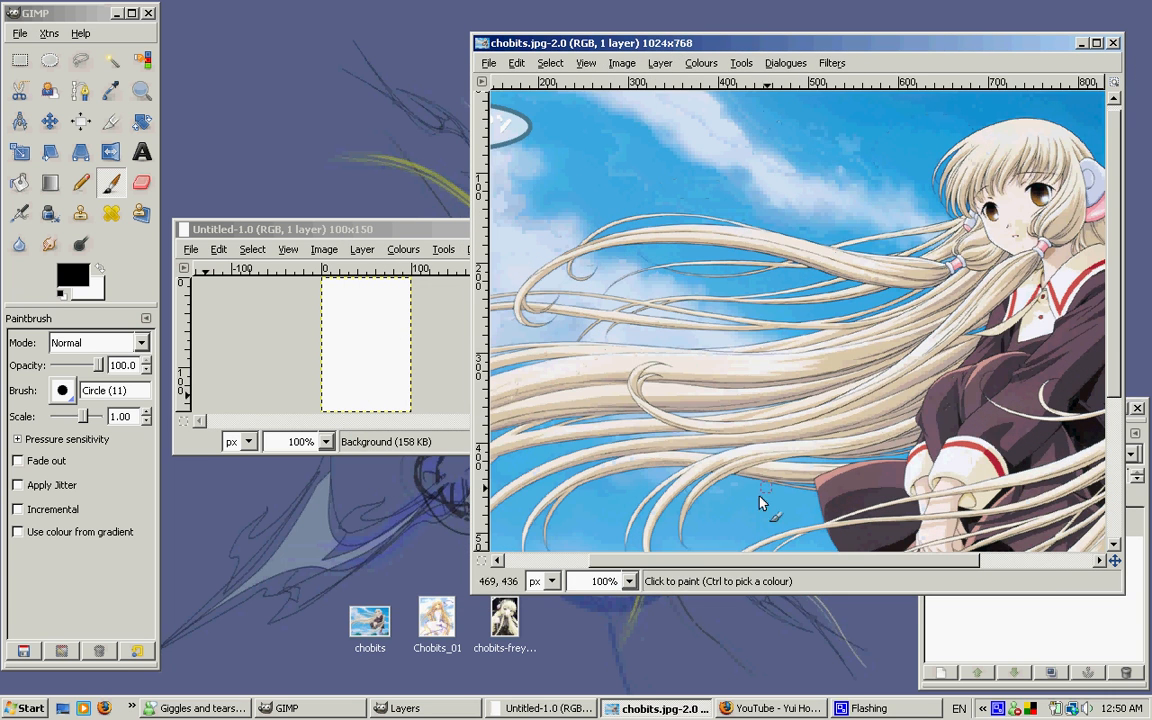
drag(727, 561, 899, 567)
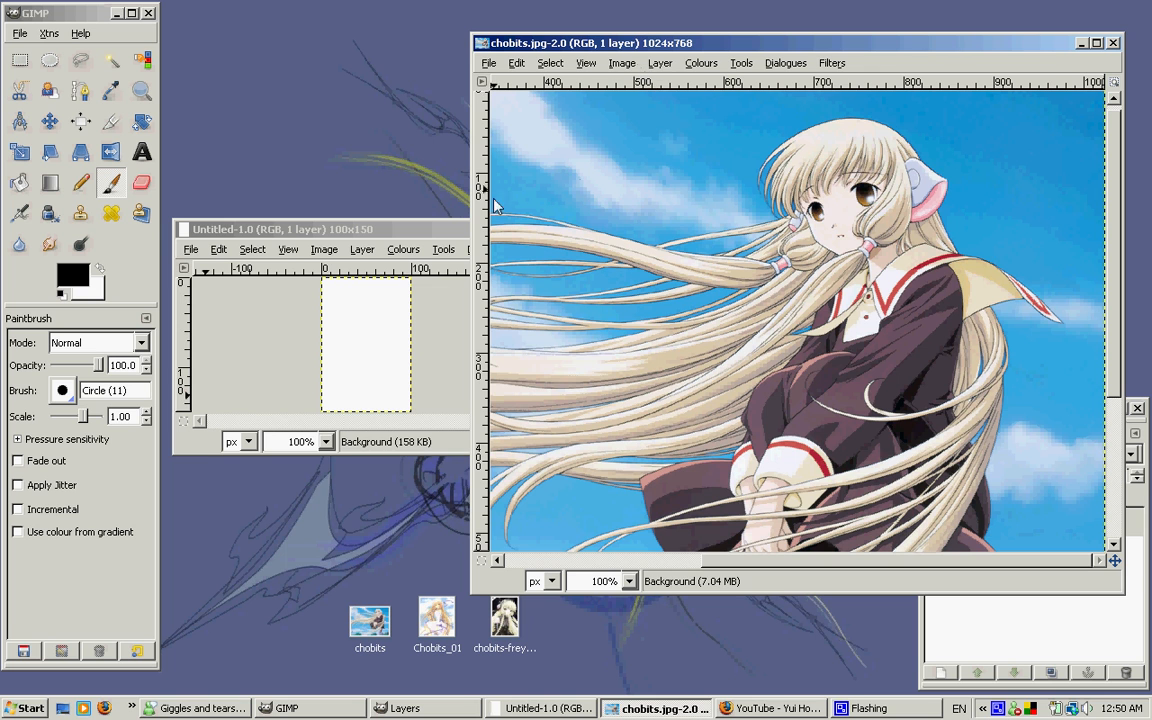
drag(807, 45, 821, 84)
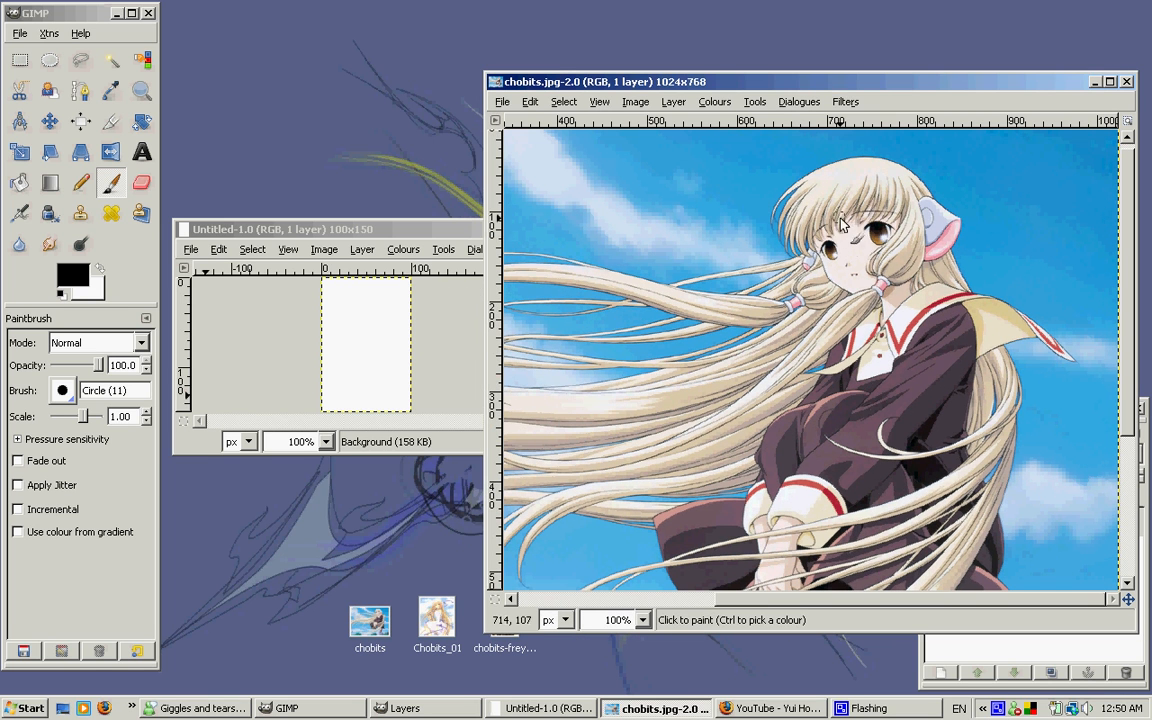
mouse_move(397, 234)
mouse_down()
mouse_move(898, 206)
mouse_move(899, 167)
mouse_move(358, 190)
mouse_move(392, 215)
mouse_up()
click(696, 80)
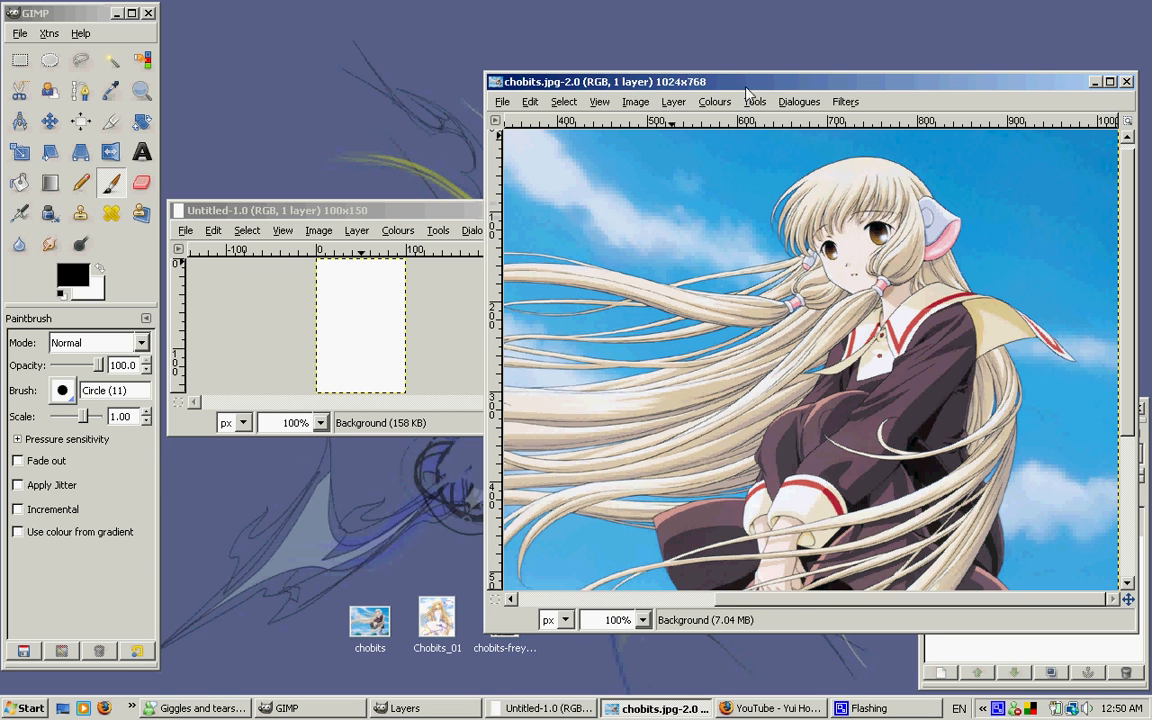
Scale the chobits image to 750 × 563 pixels, keeping its proportions
click(638, 103)
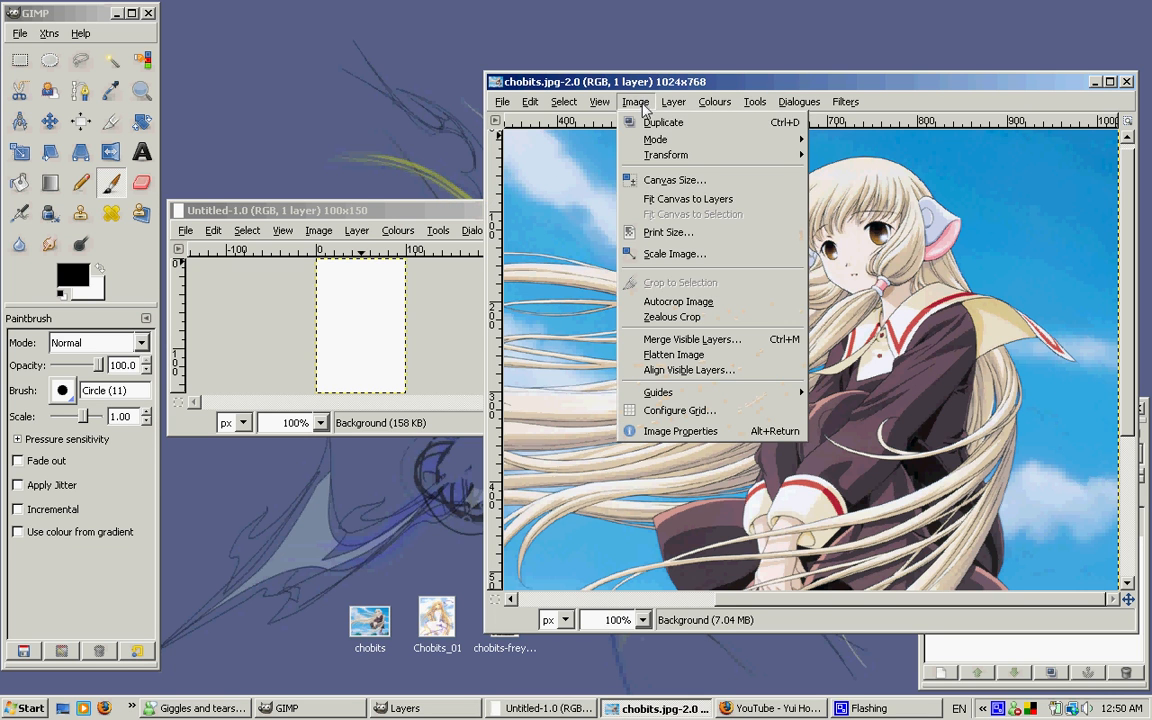
click(676, 256)
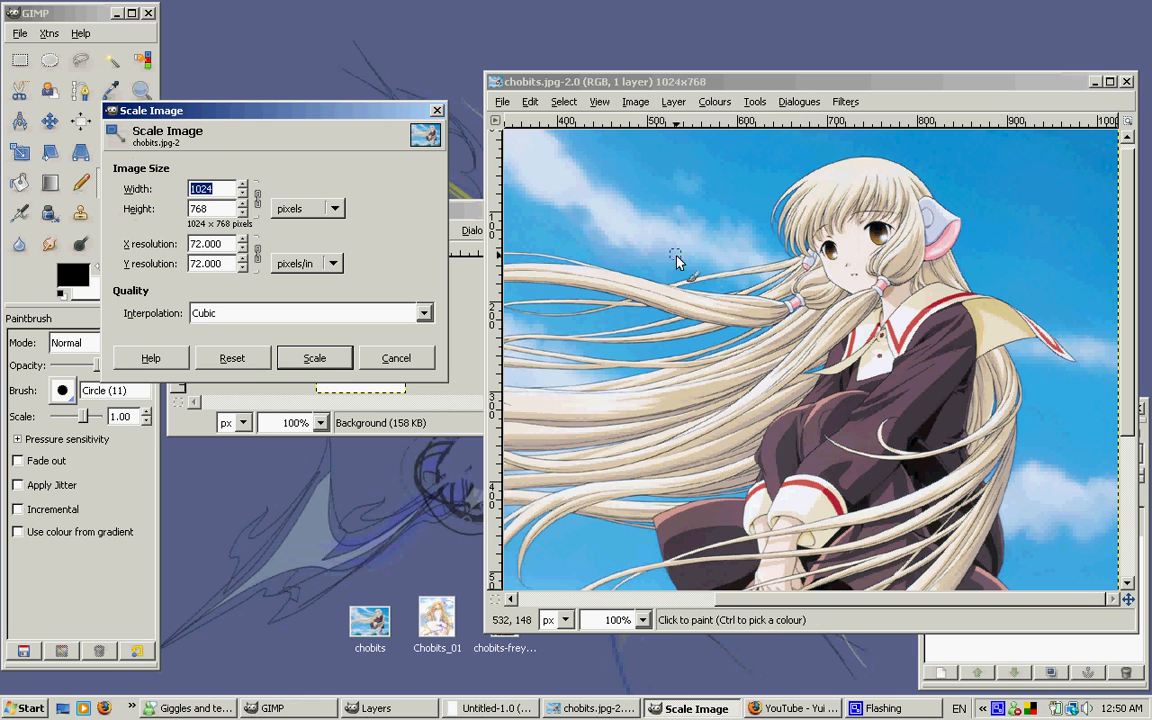
drag(360, 115, 924, 192)
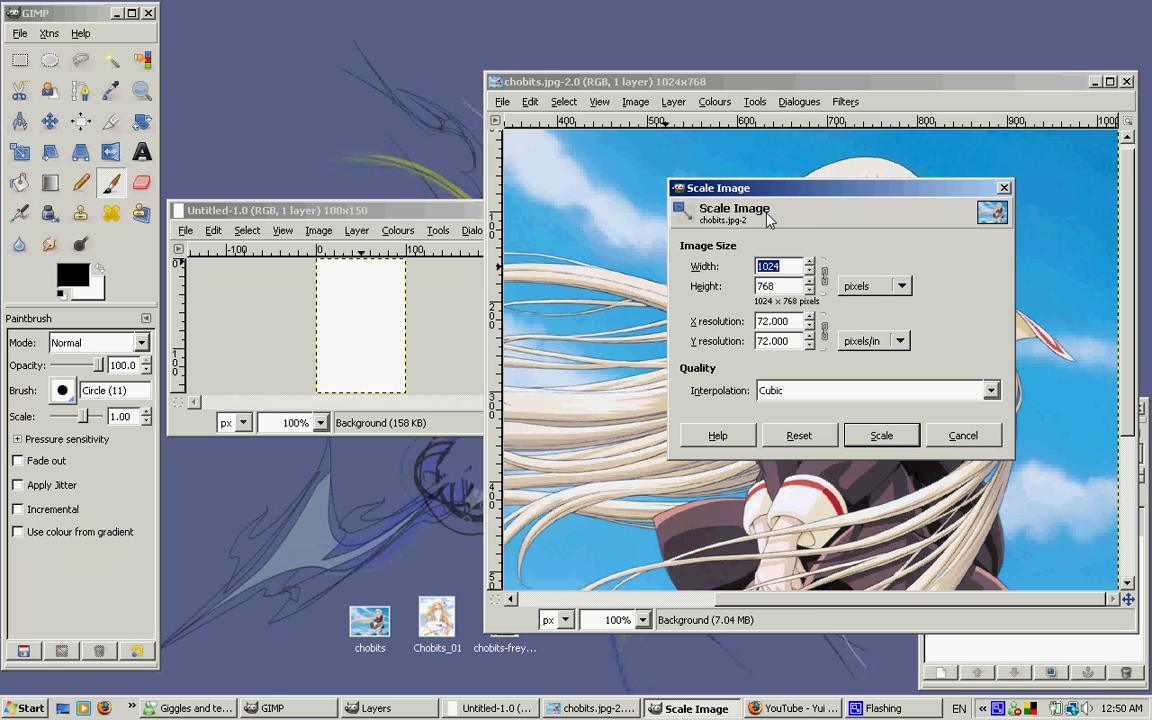
text(750)
key(Return)
click(882, 440)
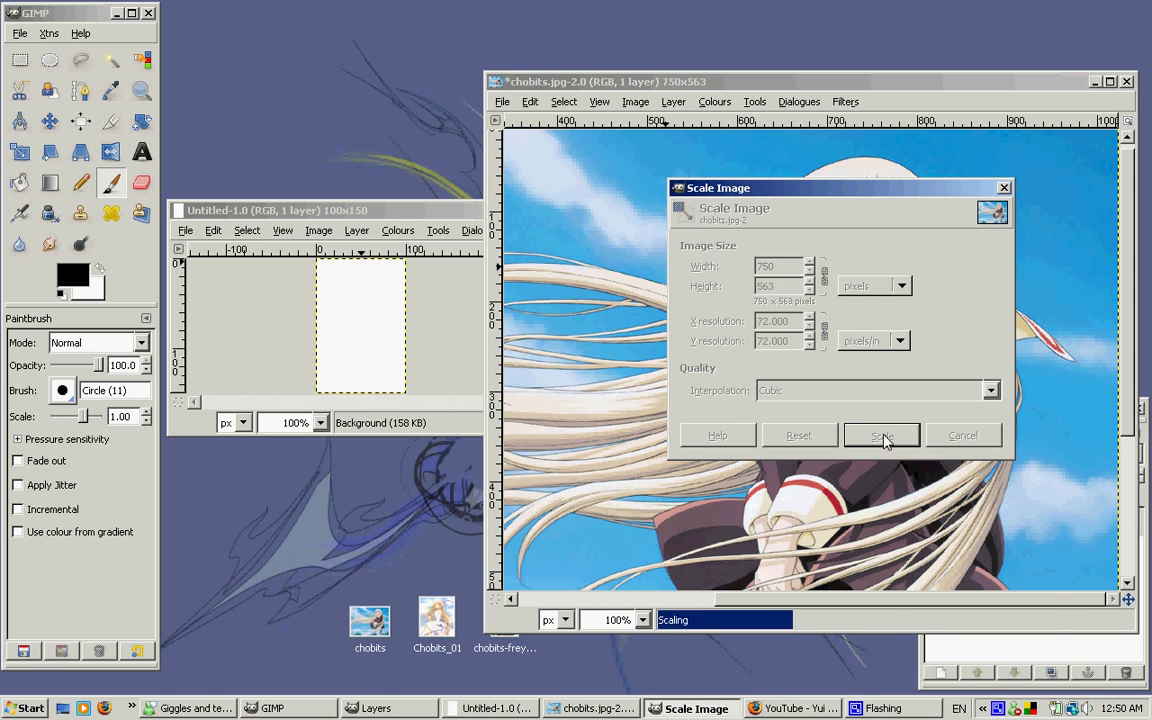
mouse_move(936, 90)
mouse_down()
mouse_move(934, 77)
mouse_move(710, 90)
mouse_move(930, 64)
mouse_up()
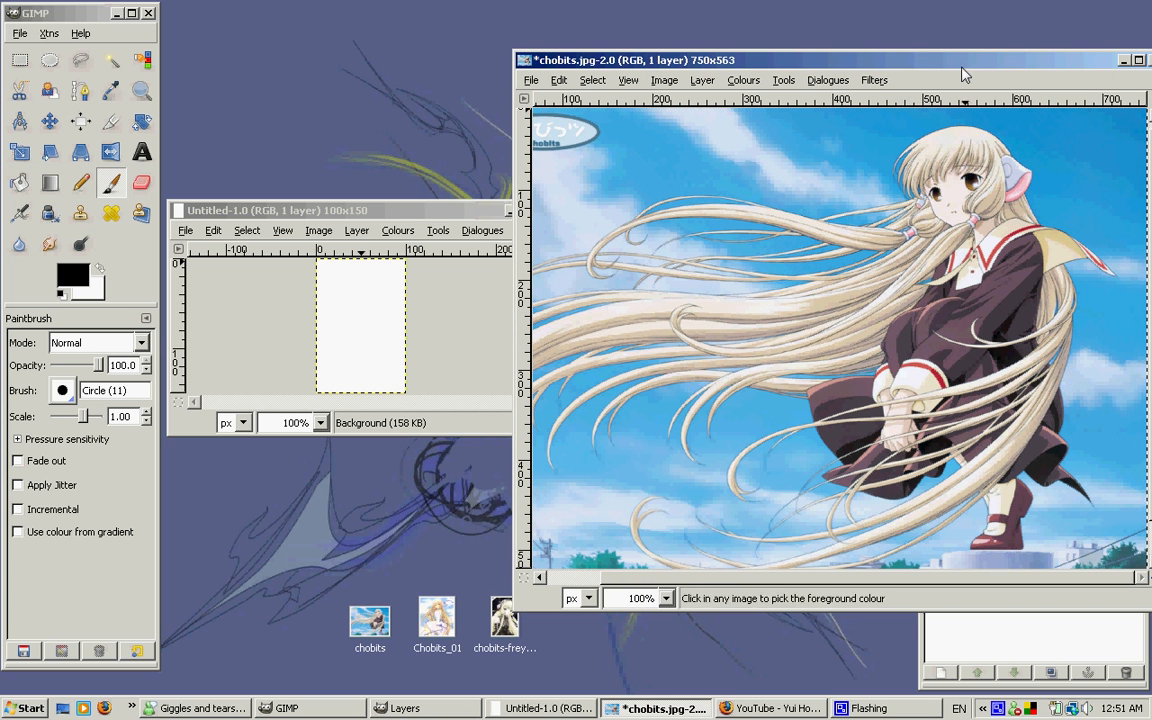
drag(955, 66, 827, 92)
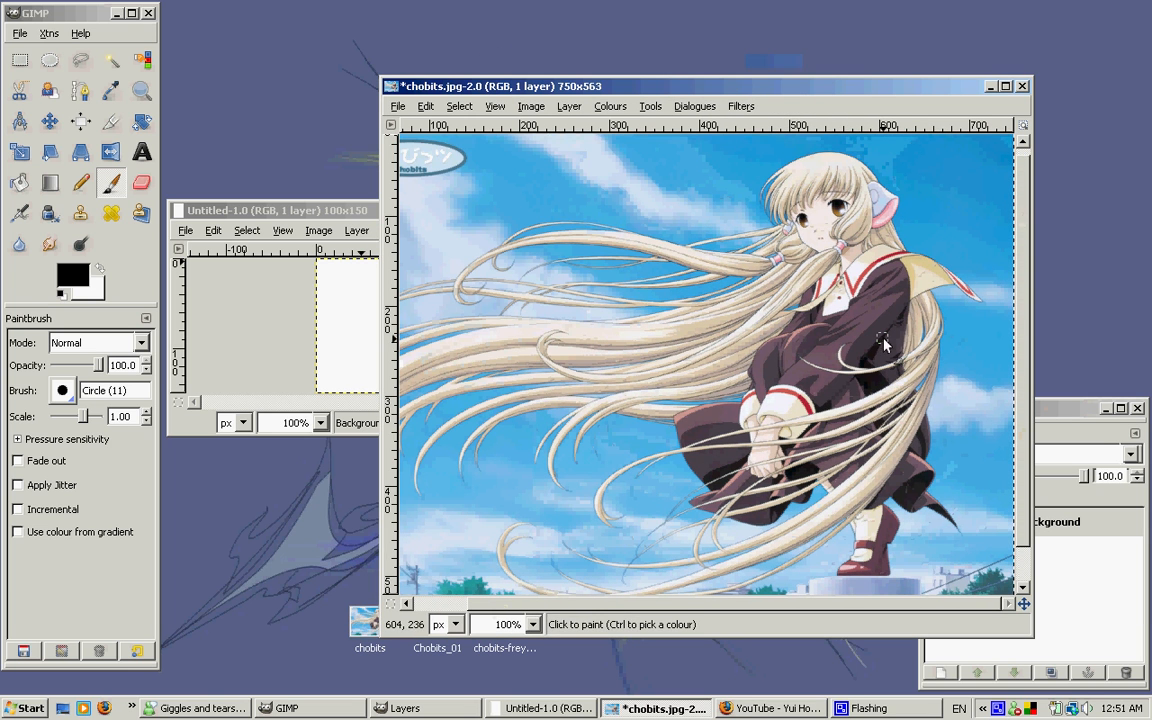
drag(940, 88, 1033, 52)
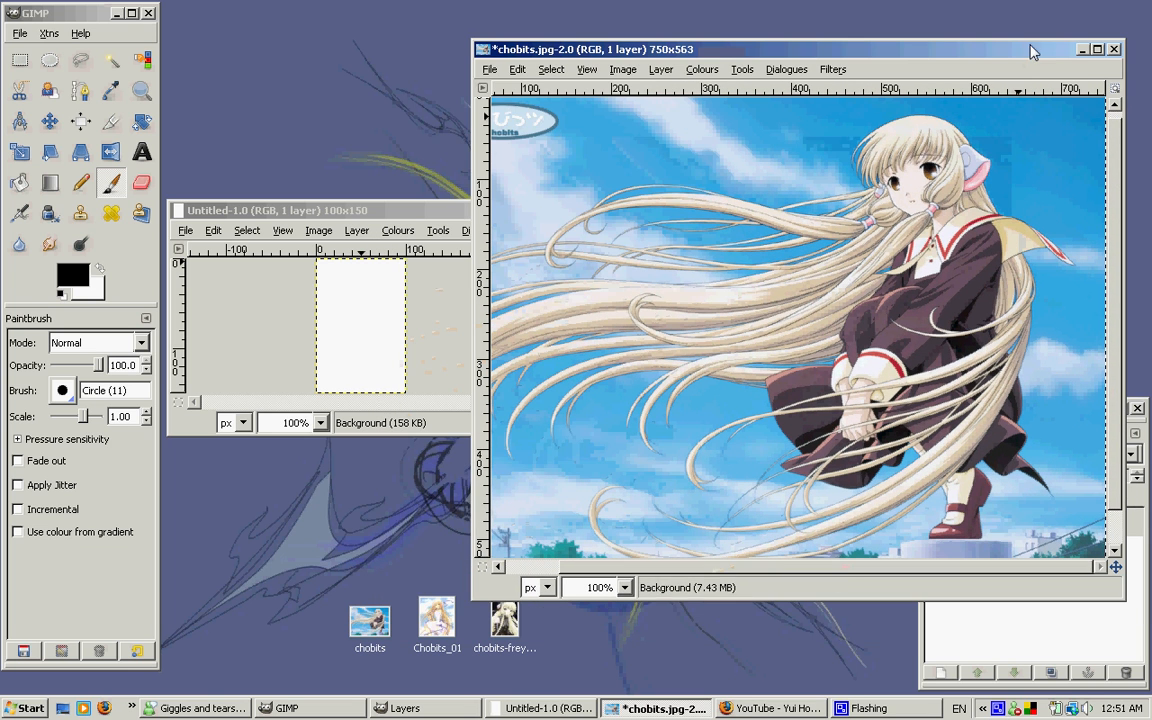
Copy the scaled chobits picture and paste it into the blank 100 × 150 image as a new layer
key(ctrl+c)
click(1081, 49)
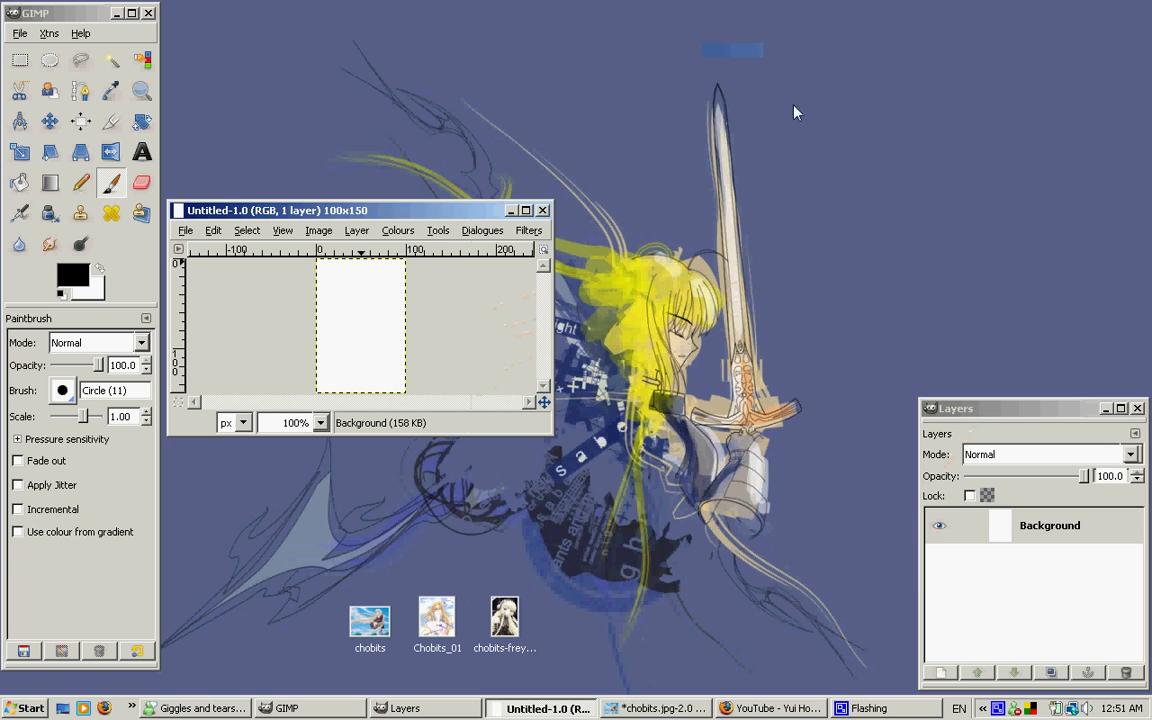
drag(466, 215, 617, 219)
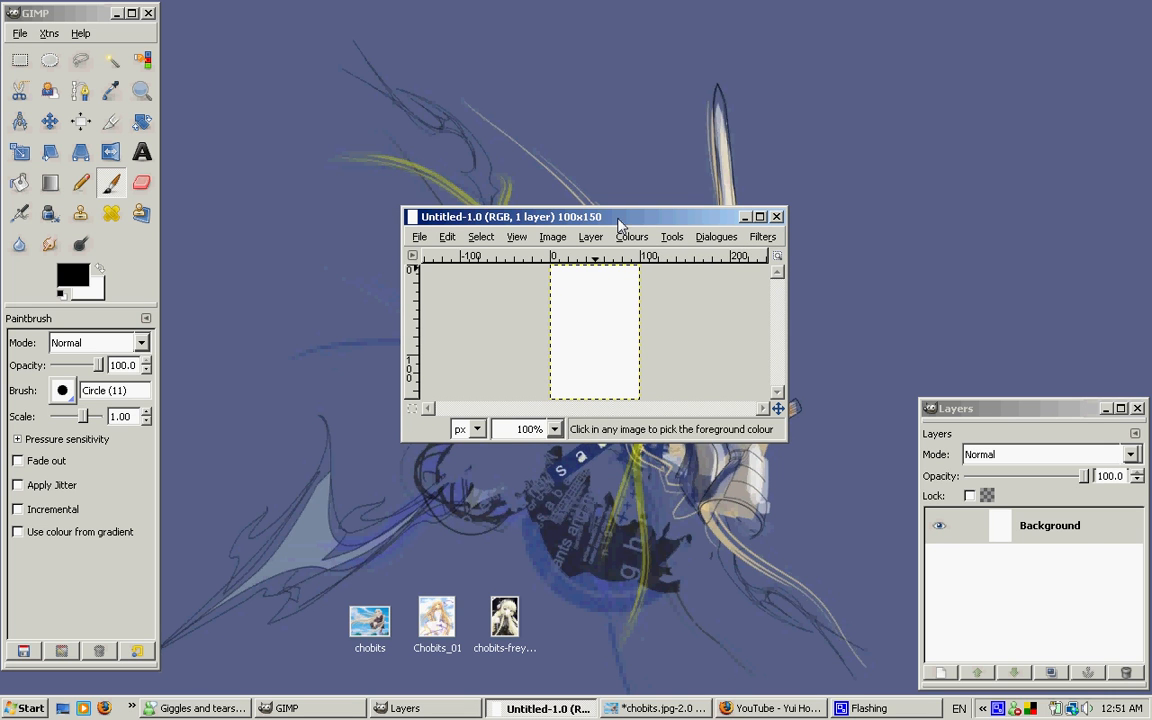
key(ctrl+v)
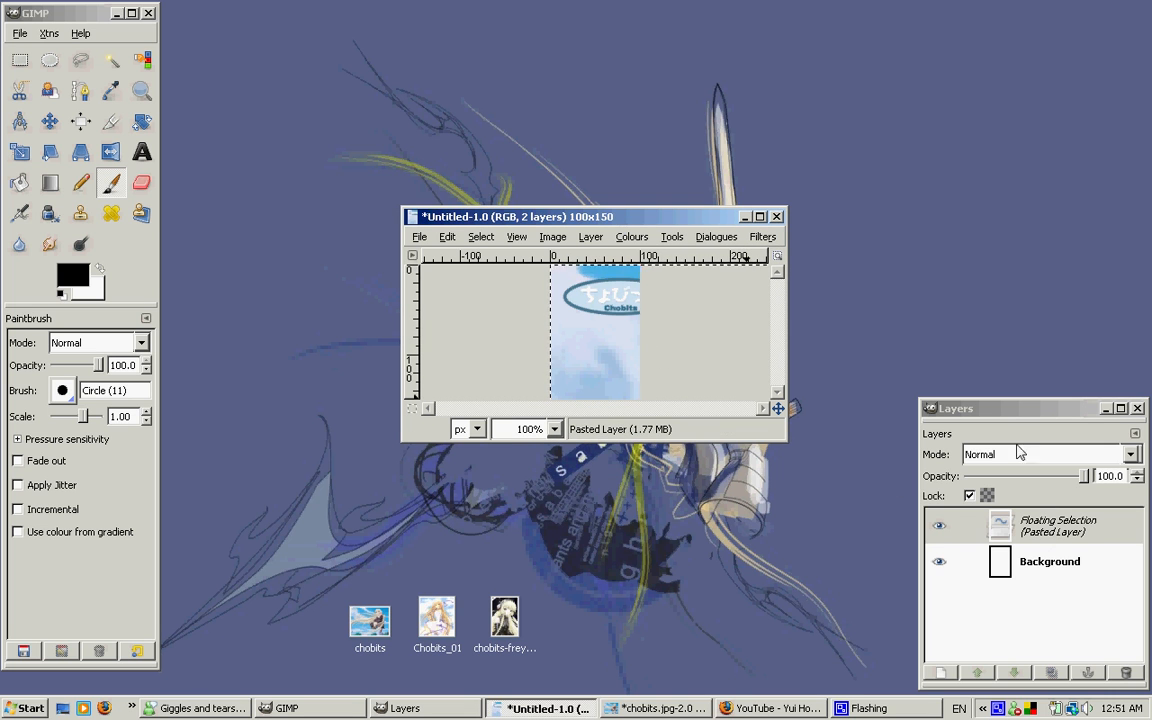
click(1085, 531)
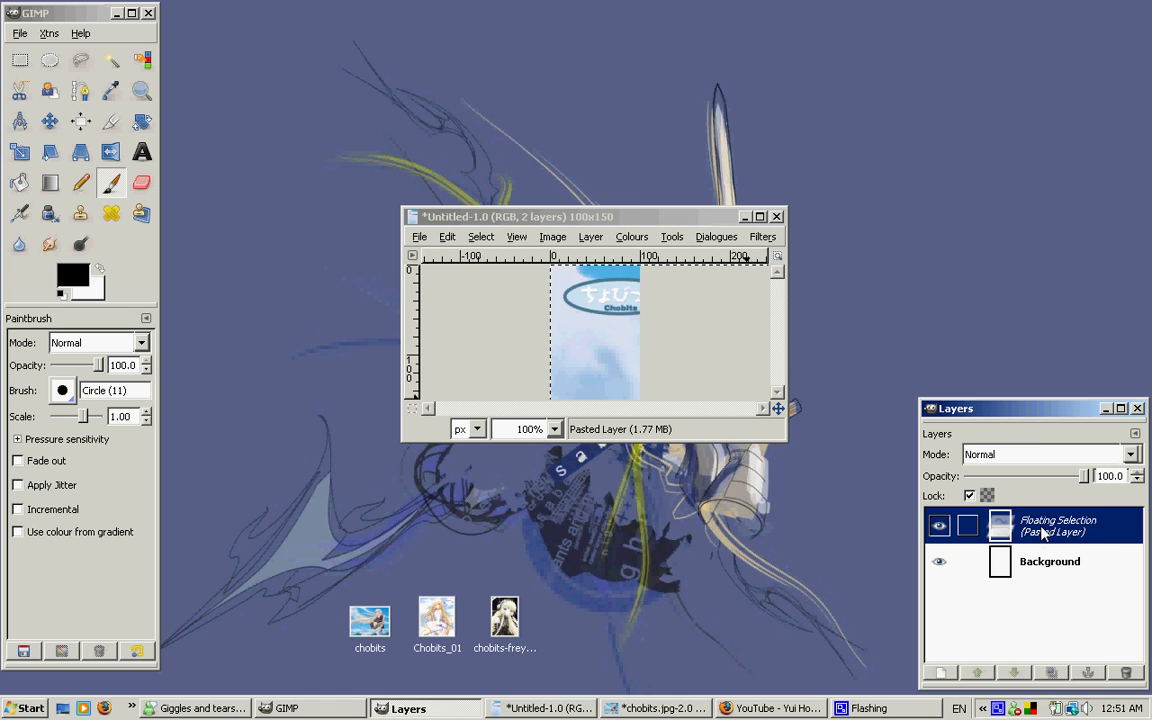
click(938, 676)
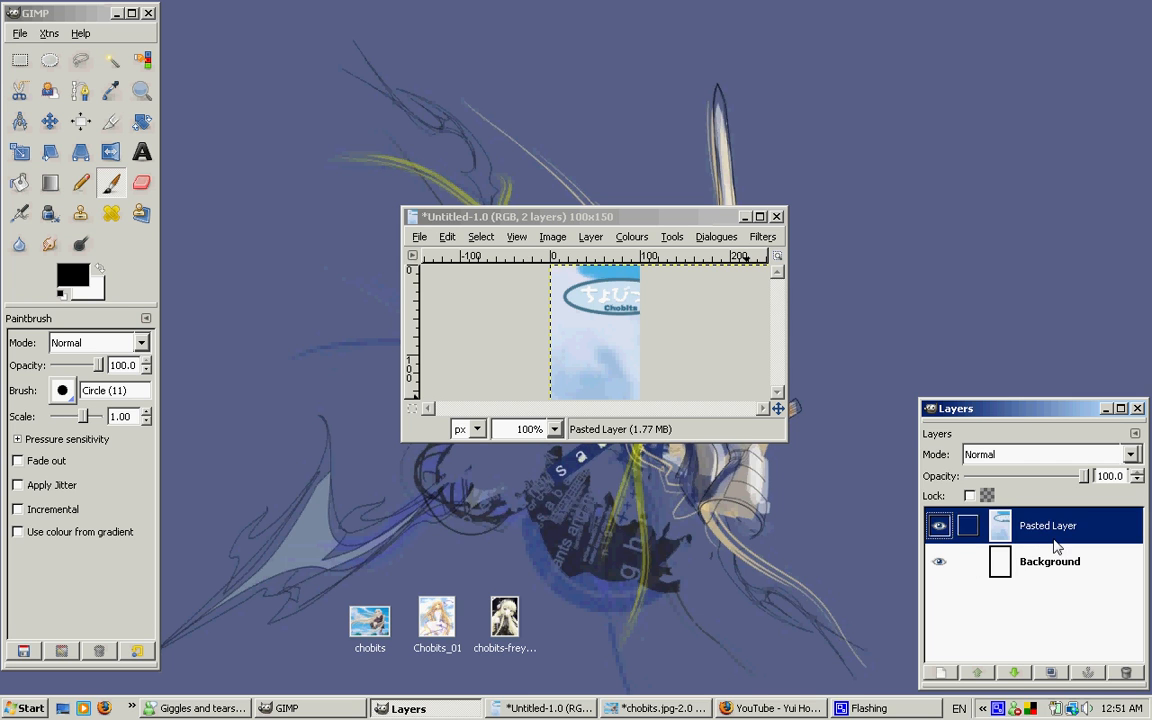
Move the pasted layer so the girl's face fills the canvas, and delete the Background layer
click(49, 121)
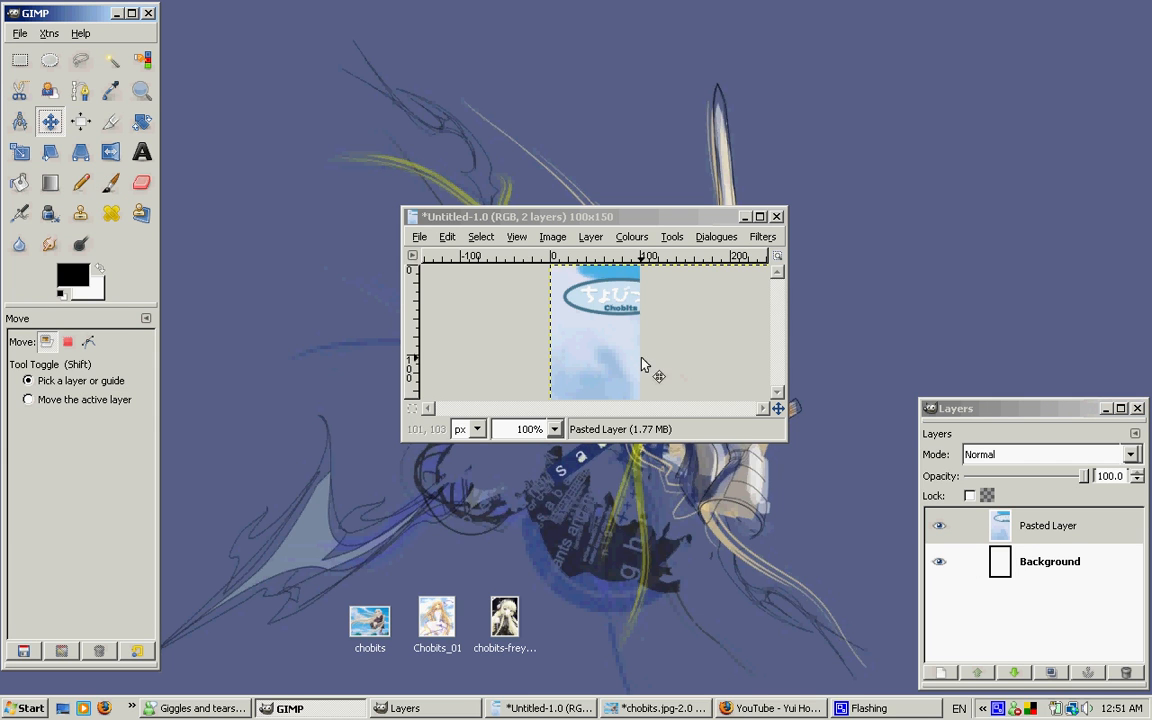
drag(643, 365, 584, 334)
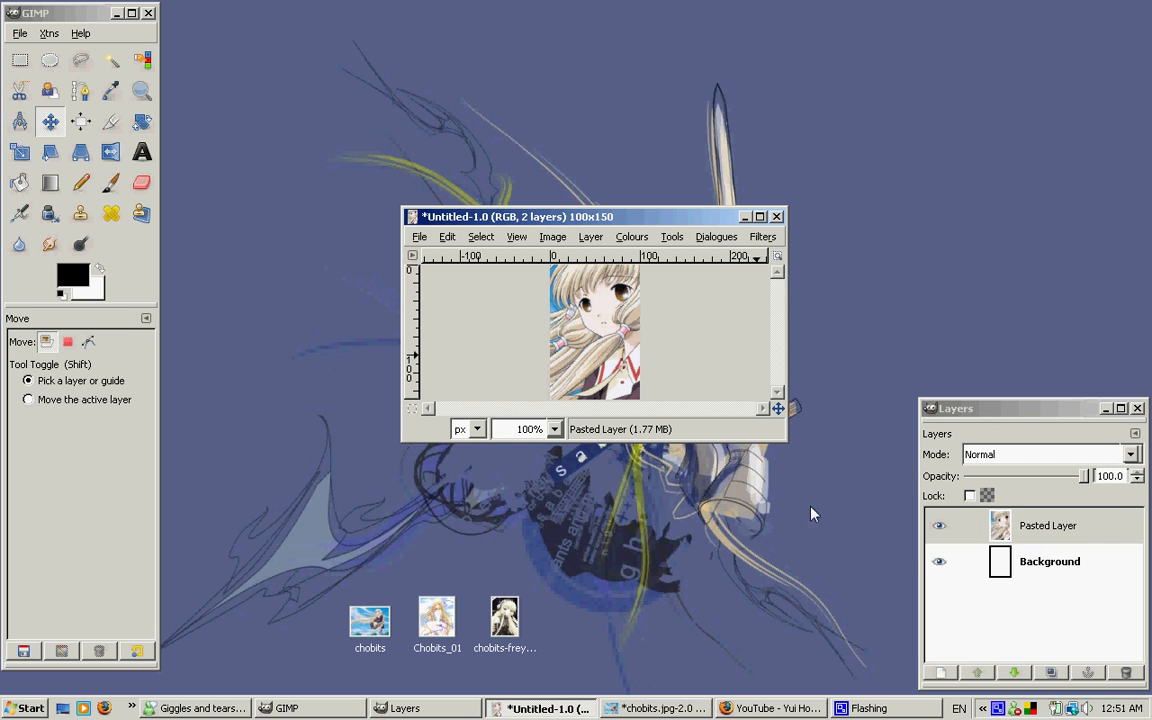
click(1050, 561)
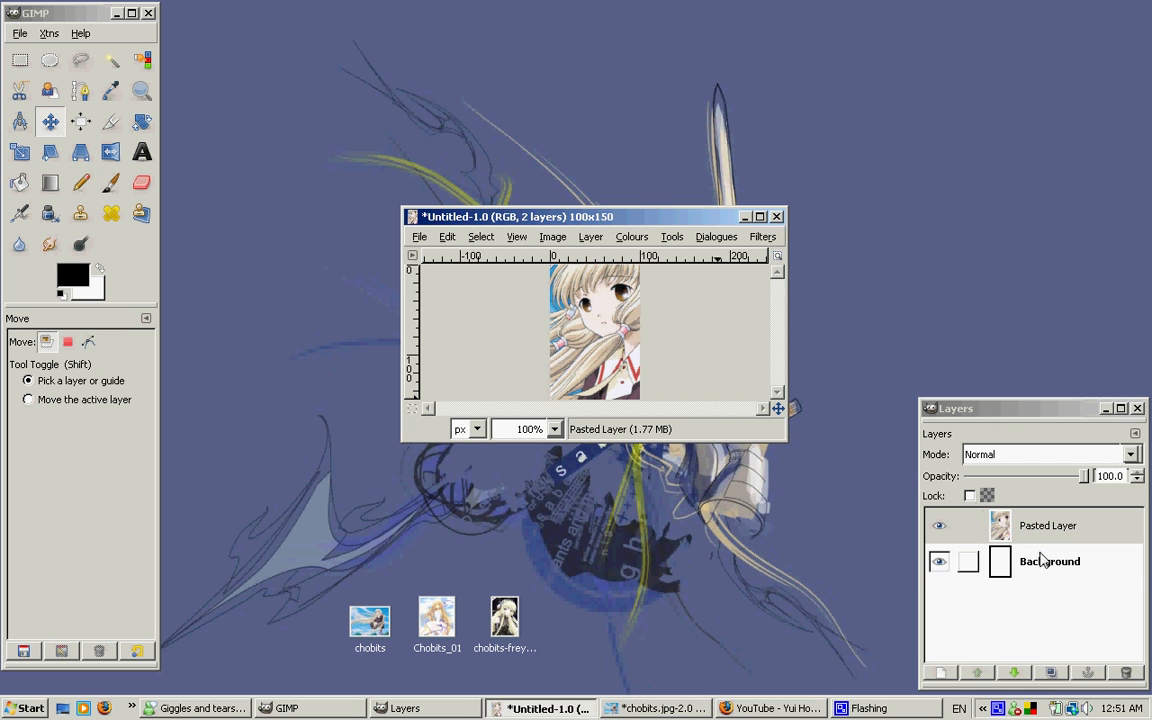
click(1125, 672)
click(1049, 528)
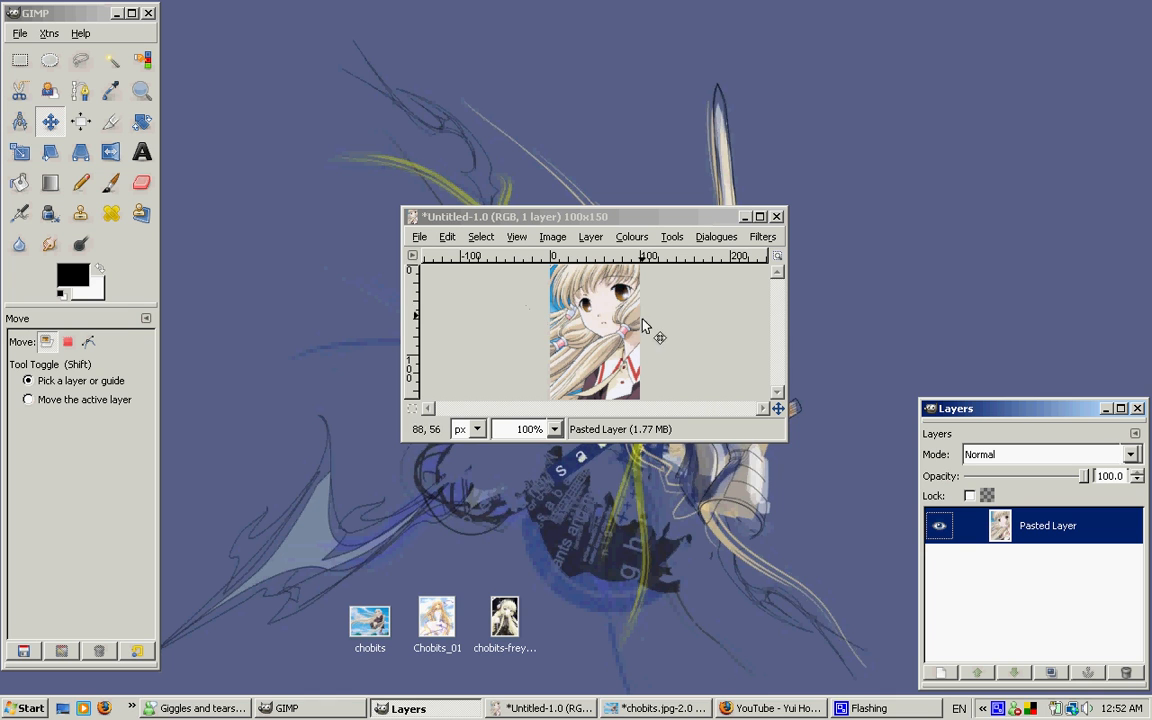
Add a transparent 100 × 150 pixel layer named "border" above the pasted picture
click(571, 214)
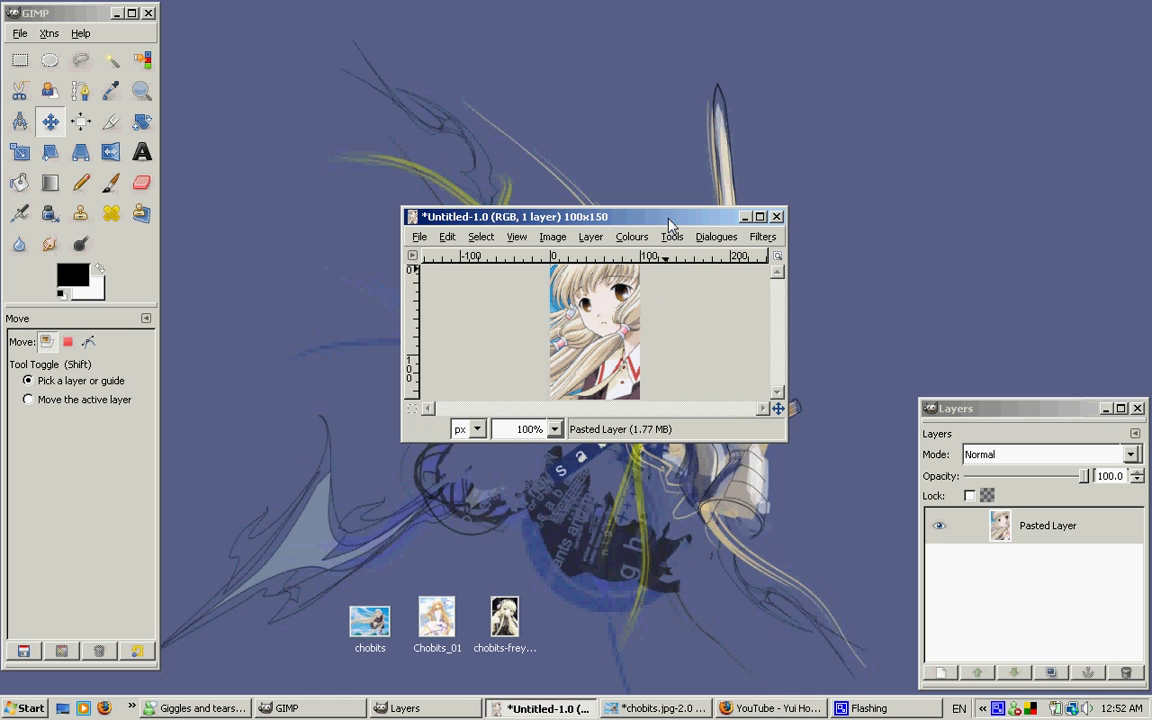
click(1007, 416)
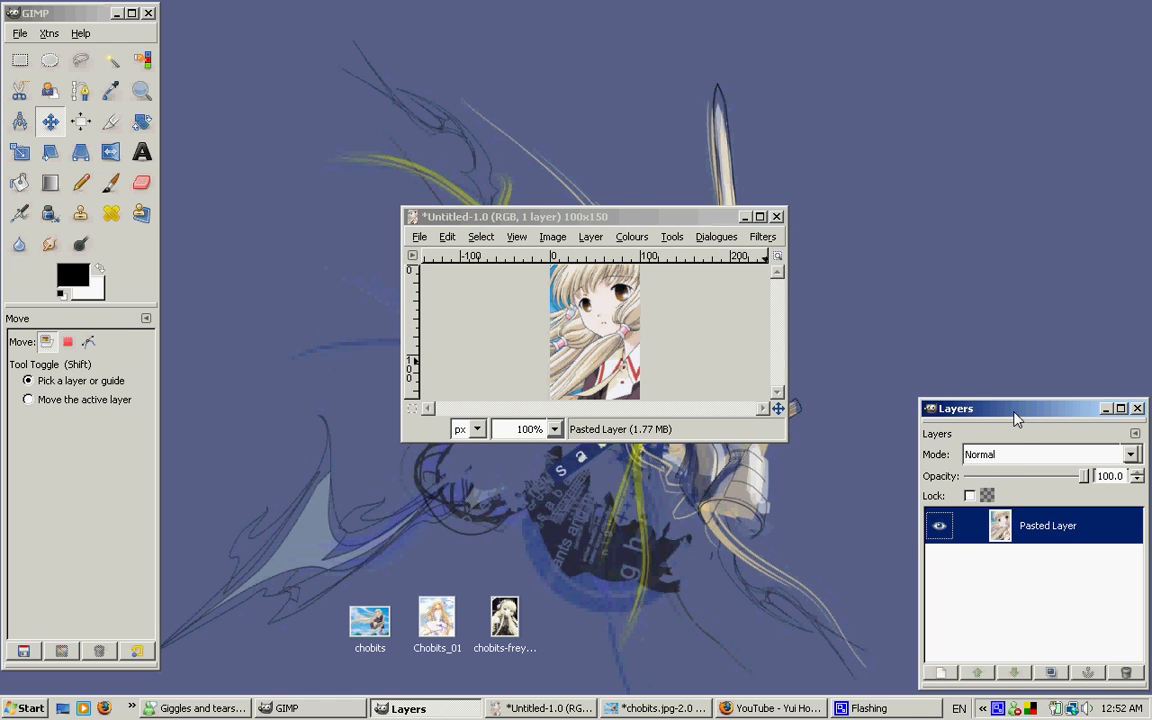
click(936, 671)
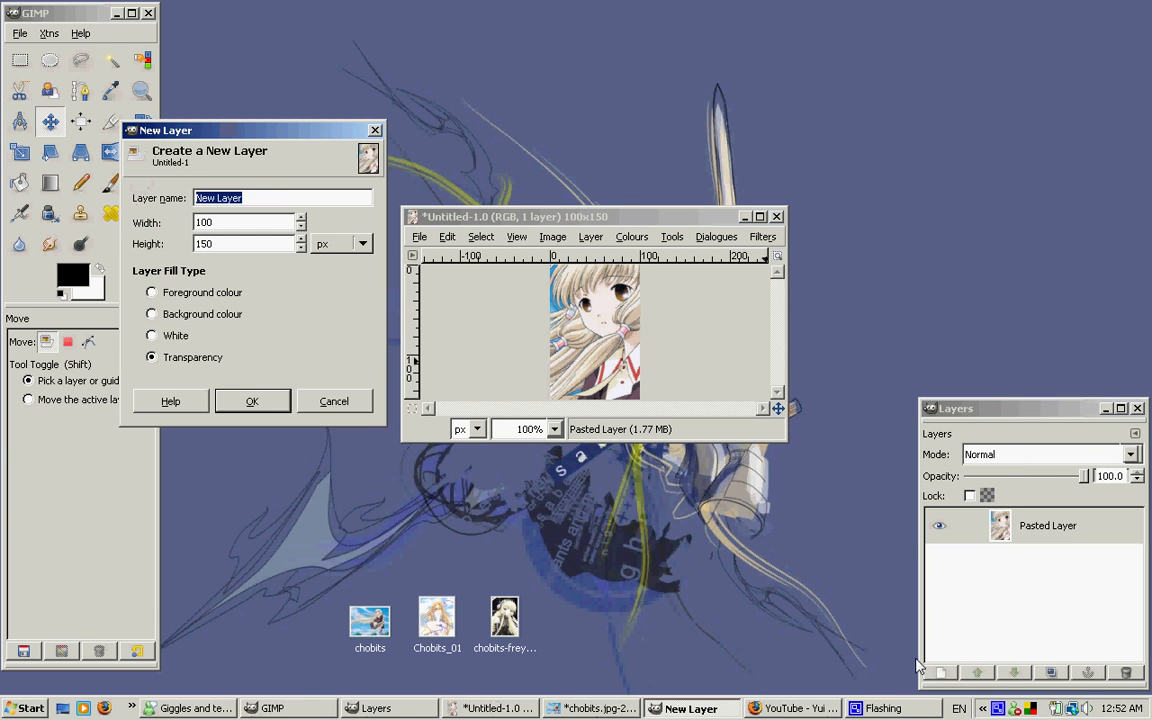
drag(329, 129, 668, 316)
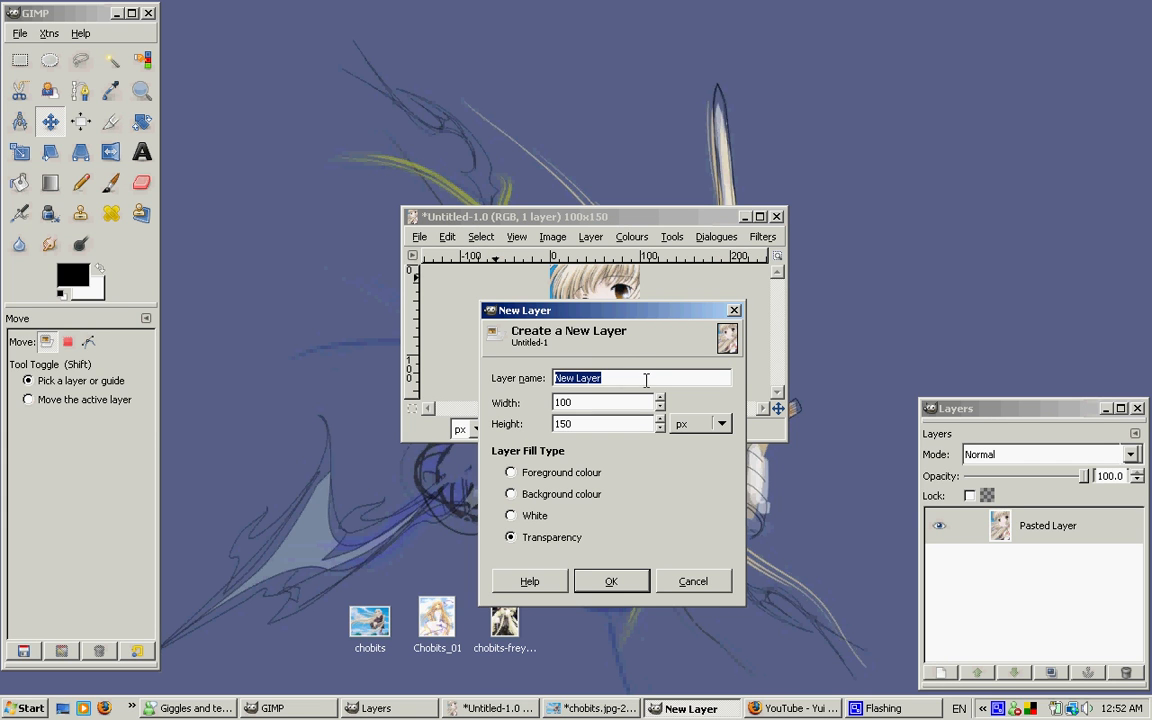
text(border)
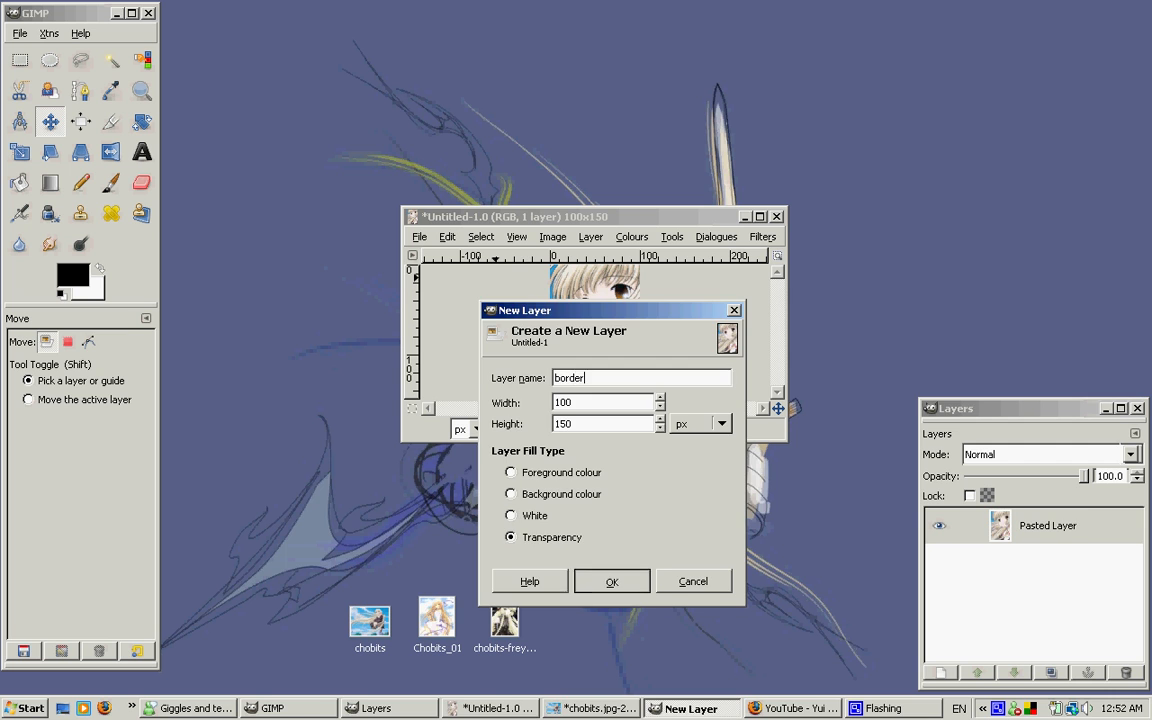
key(Return)
click(1070, 541)
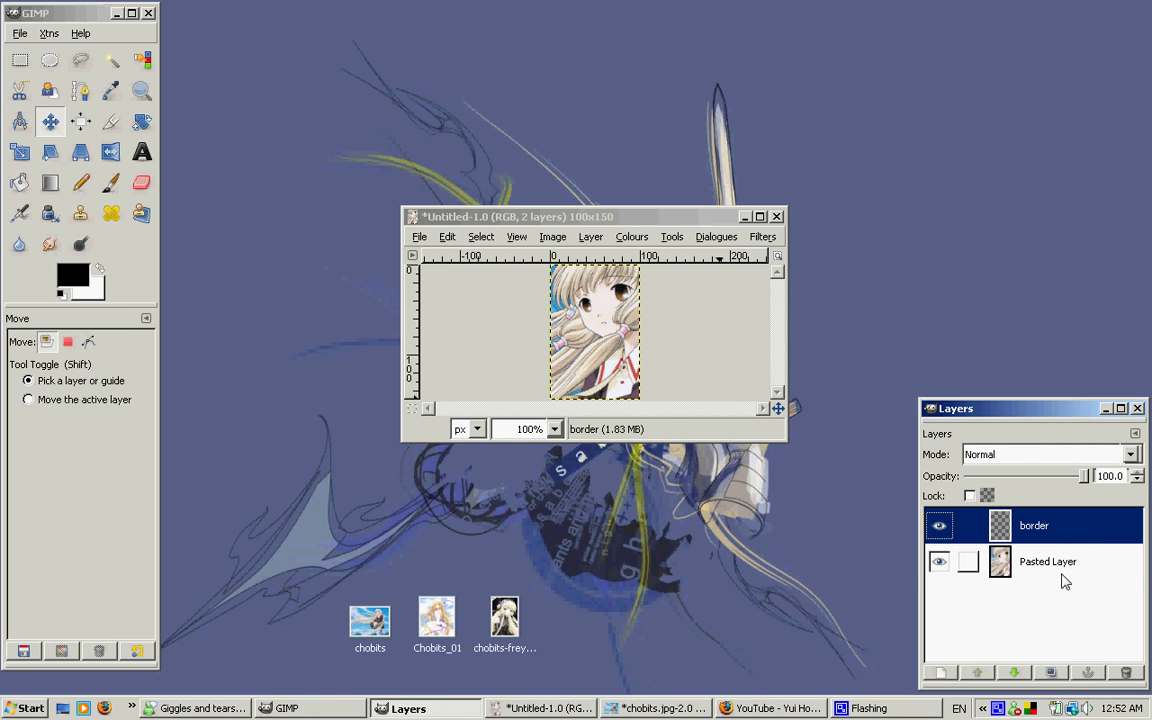
Fill the border layer with the black foreground colour and toggle its visibility to compare it with the picture underneath
click(1059, 566)
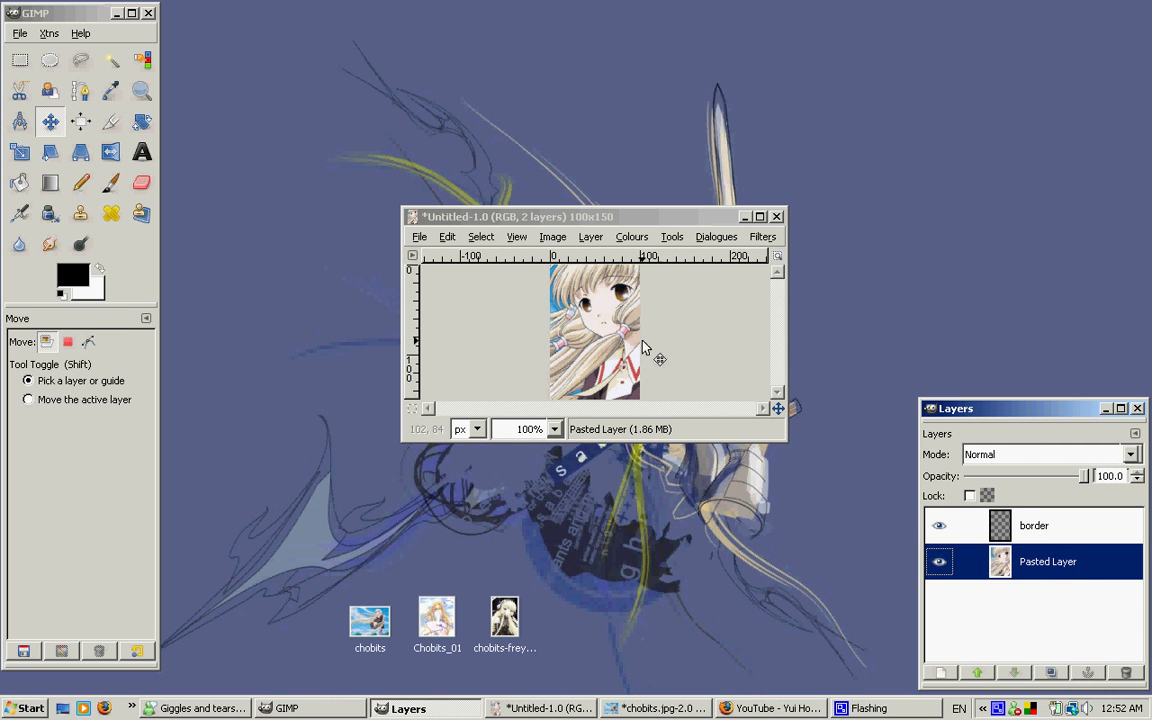
click(588, 338)
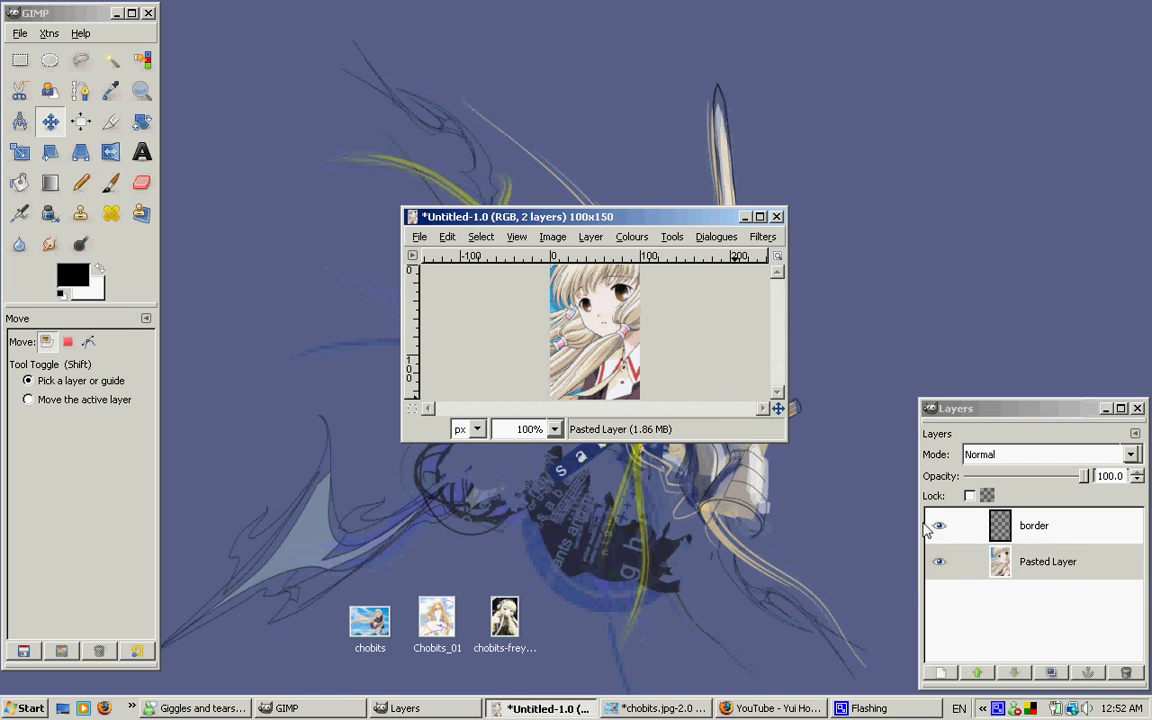
click(1058, 524)
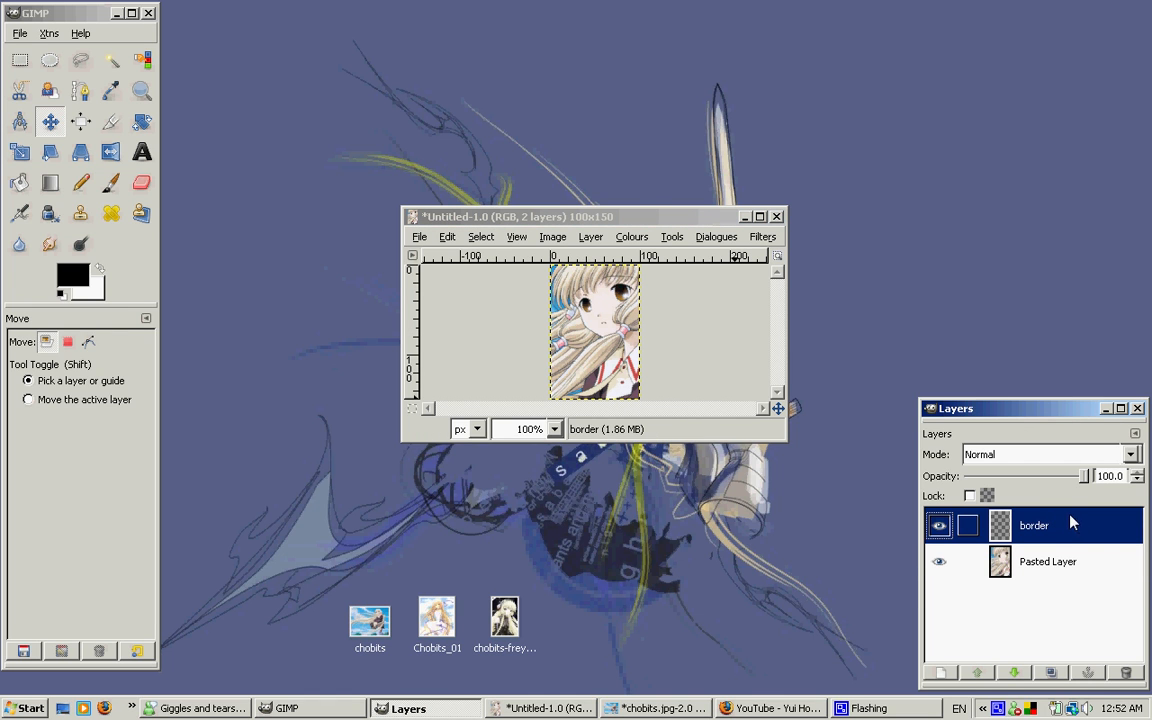
click(20, 182)
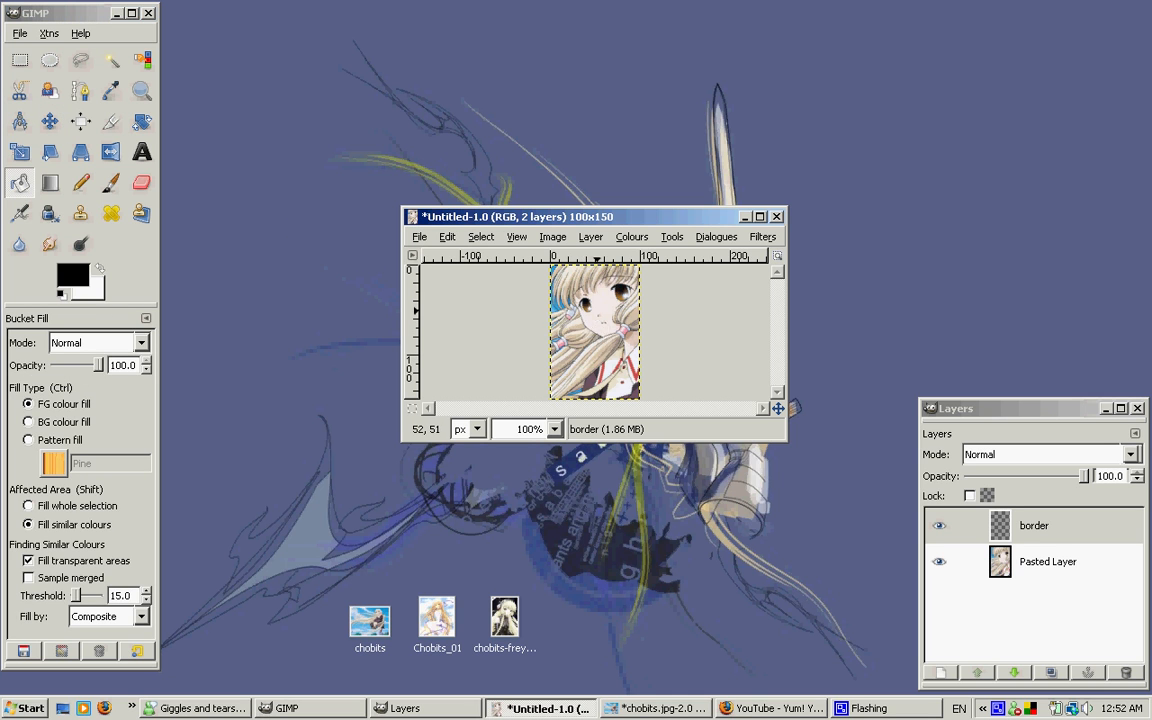
click(597, 322)
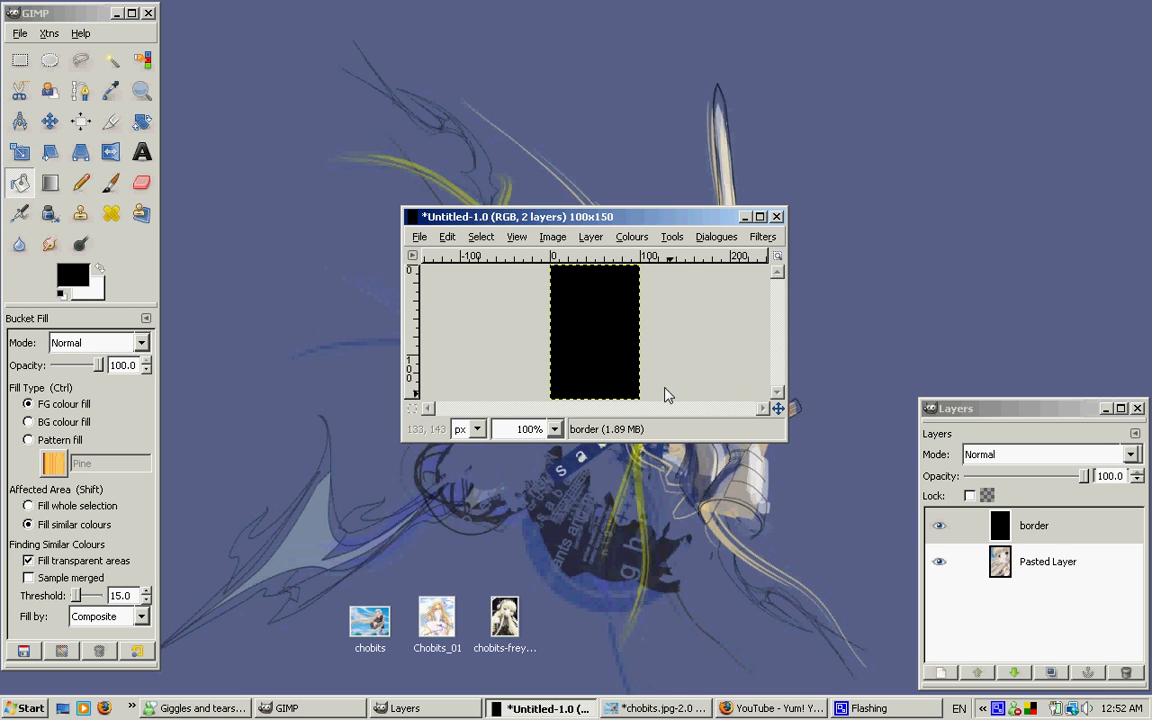
click(939, 525)
click(938, 527)
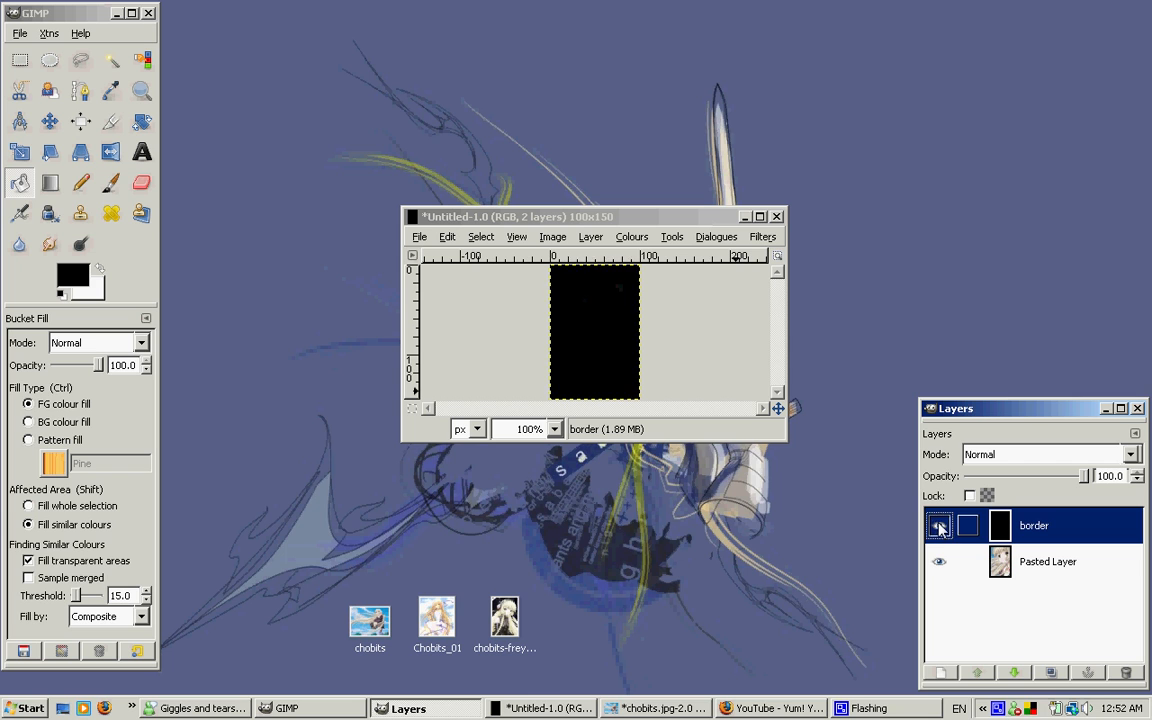
click(943, 528)
click(939, 526)
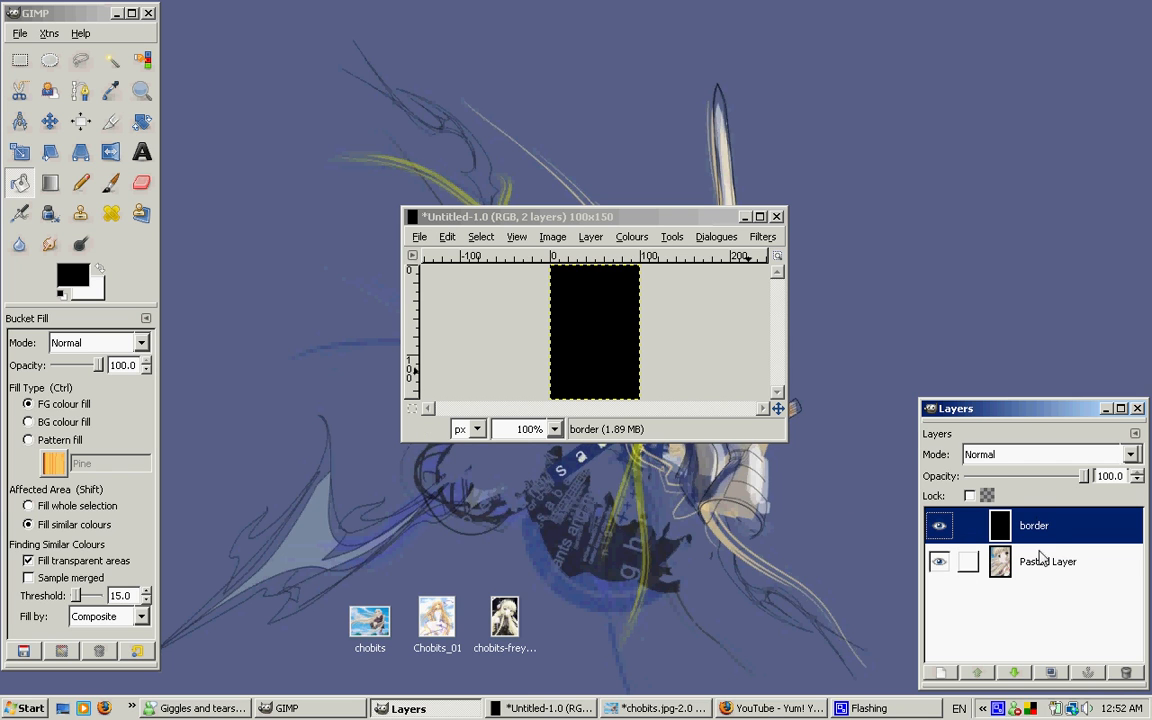
Select the whole border layer, shrink the selection by 1 pixel and delete its contents to leave a thin black frame
click(587, 217)
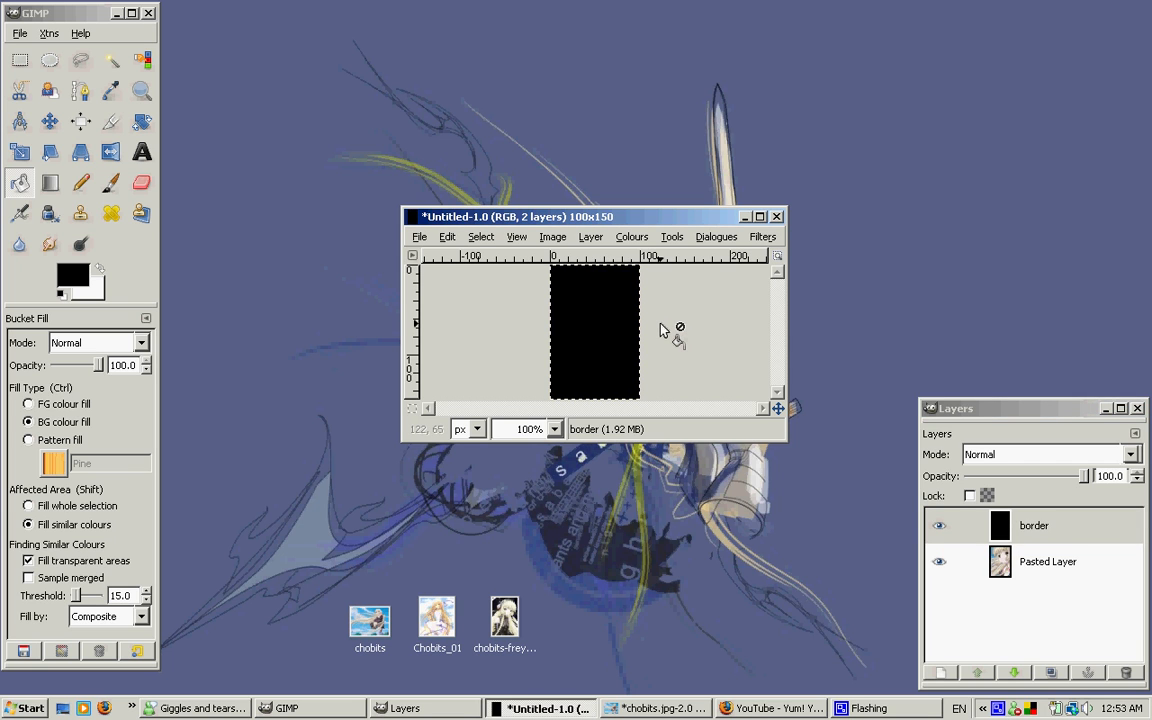
key(ctrl+a)
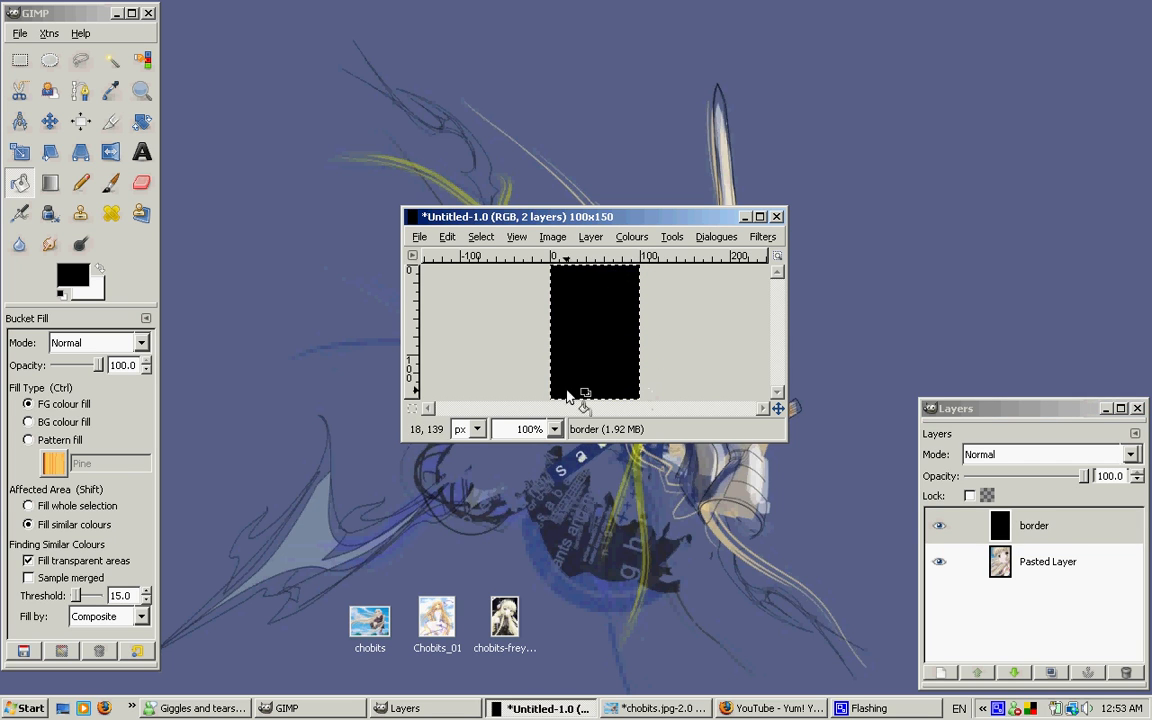
click(479, 238)
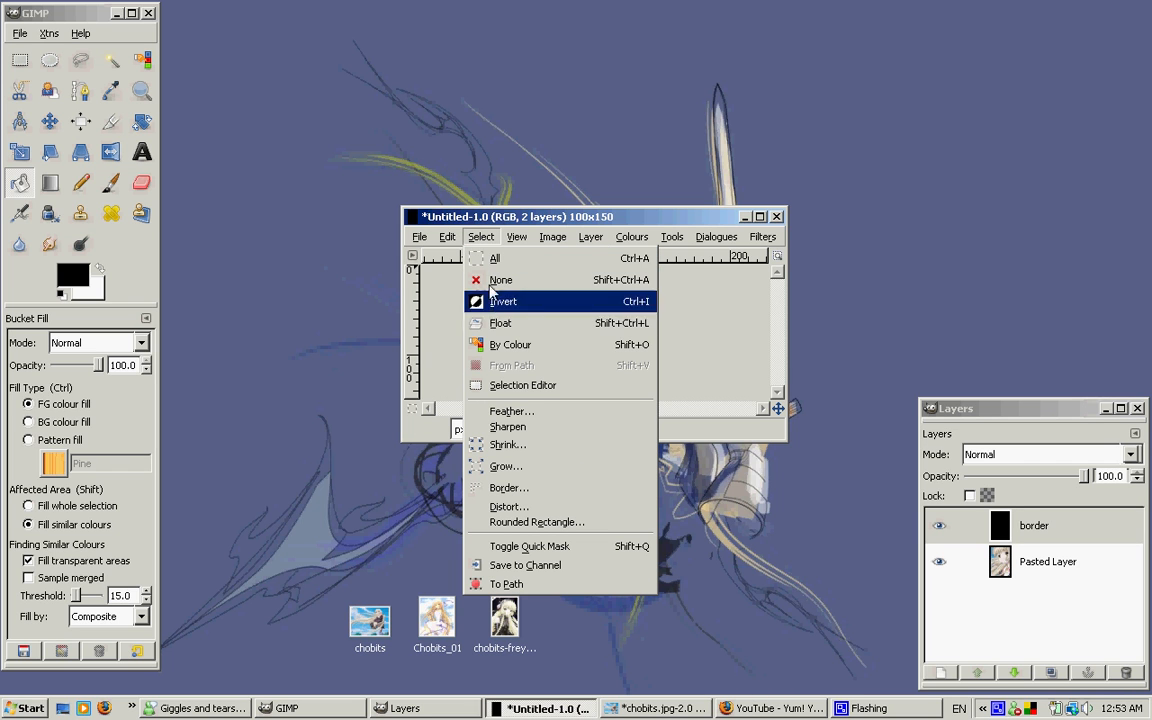
click(509, 446)
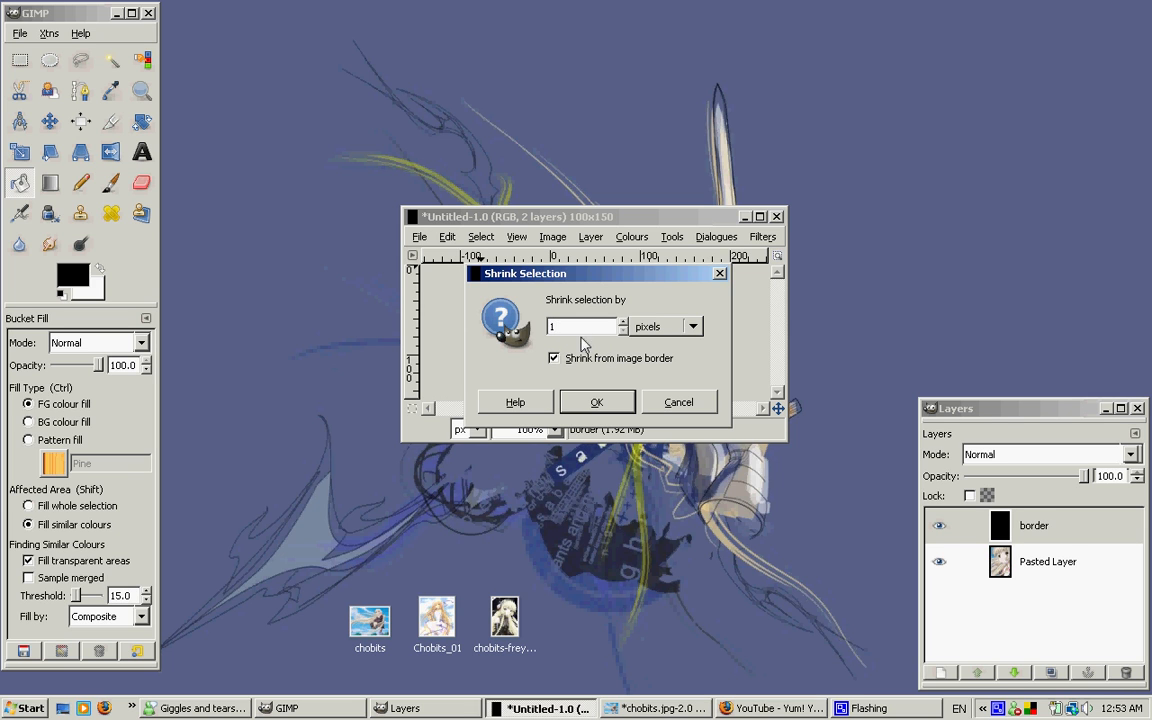
click(590, 400)
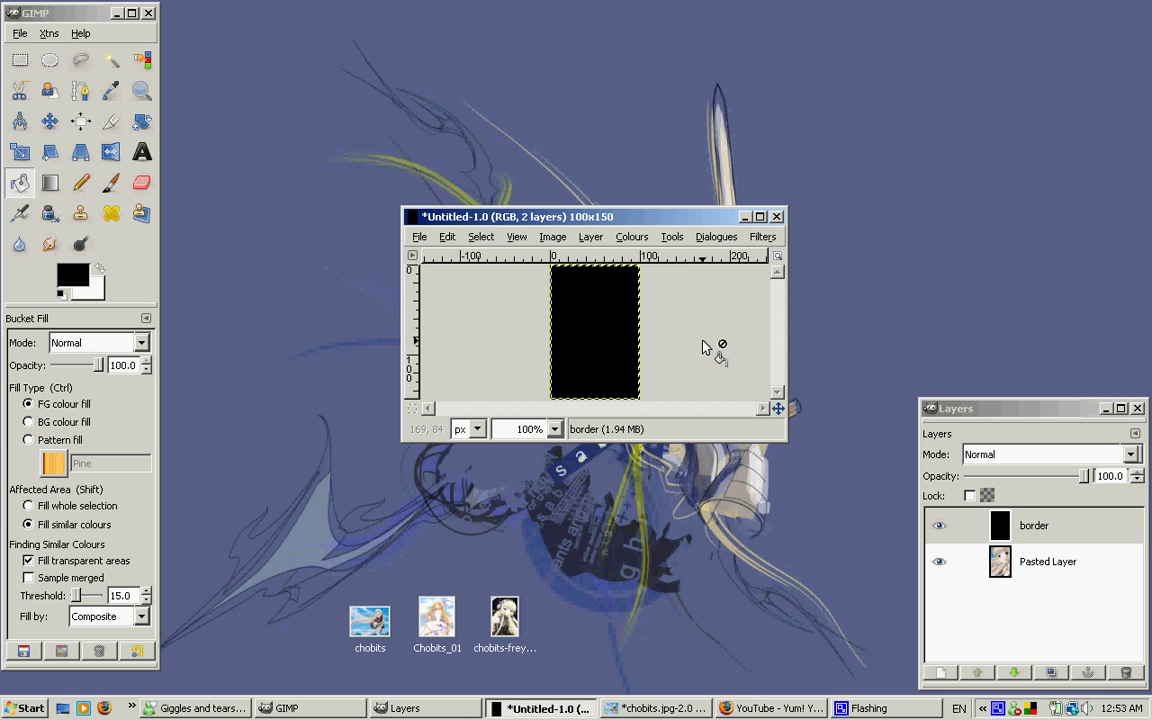
key(Delete)
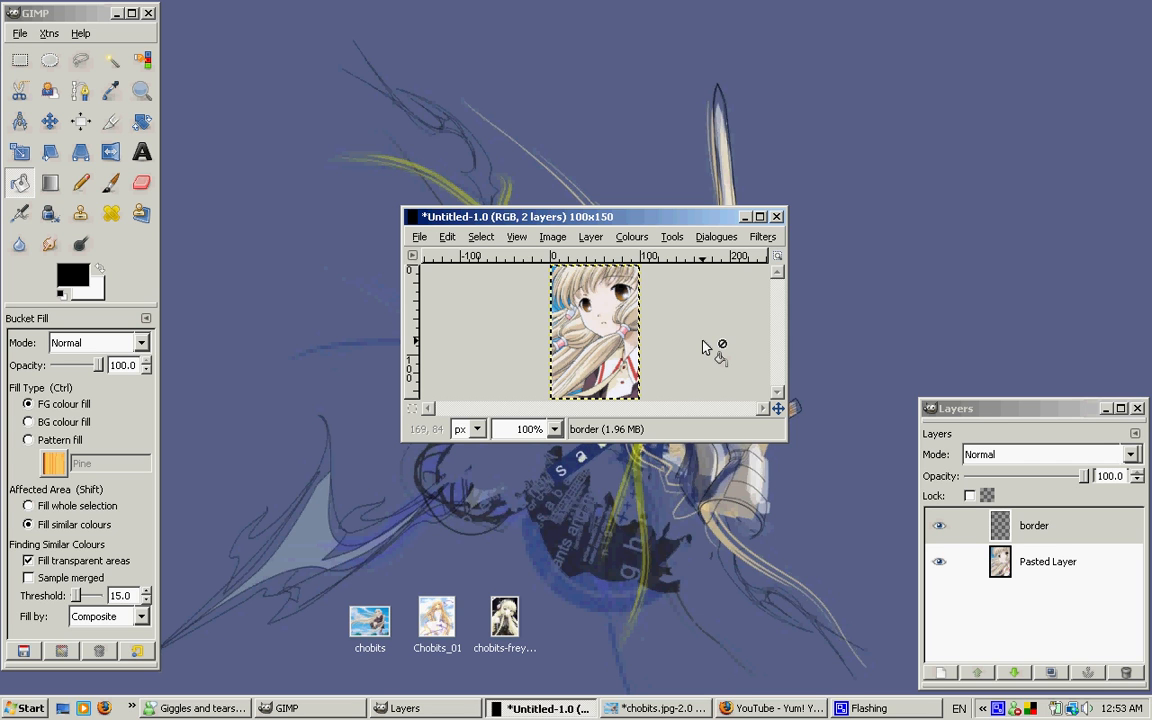
click(20, 60)
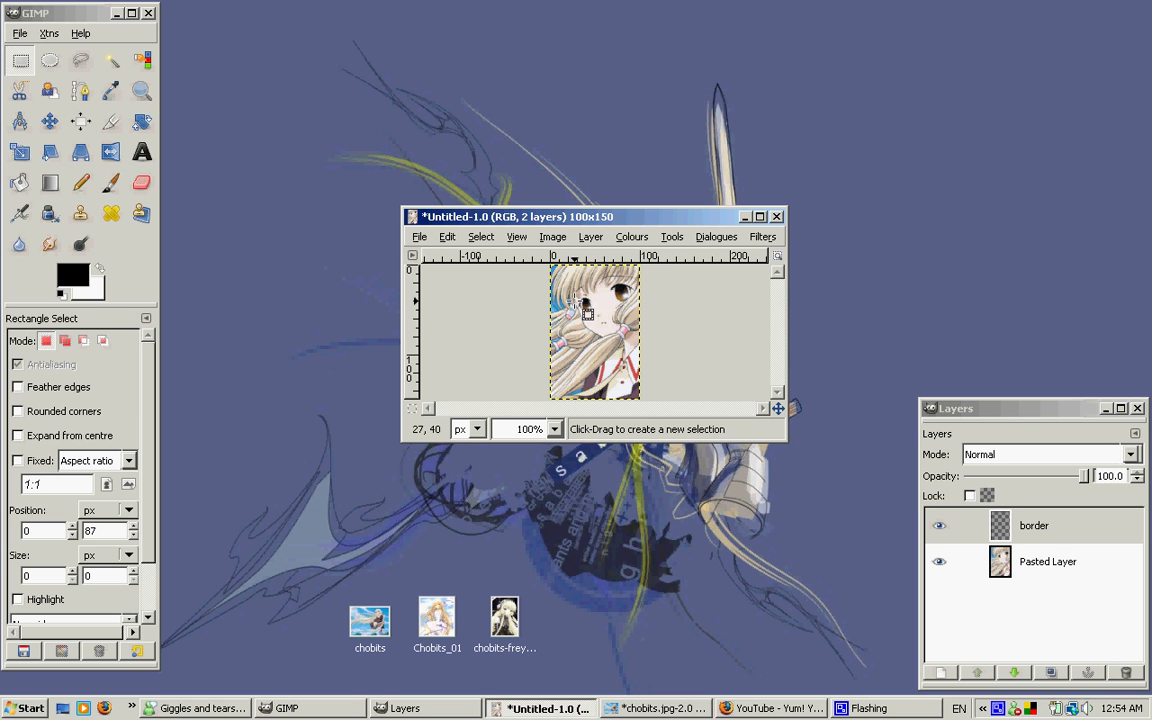
Save the avatar to the Desktop as chi_avatar1.jpg, exporting it as a flattened JPEG with quality 100
click(418, 236)
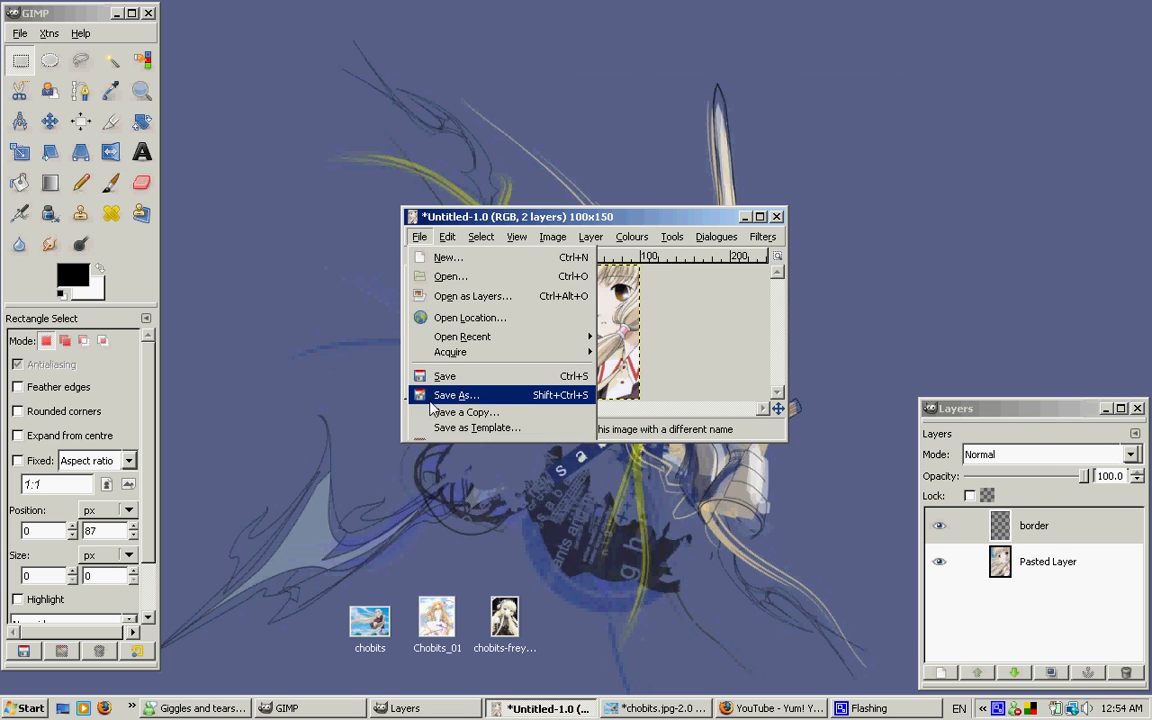
click(450, 395)
click(219, 304)
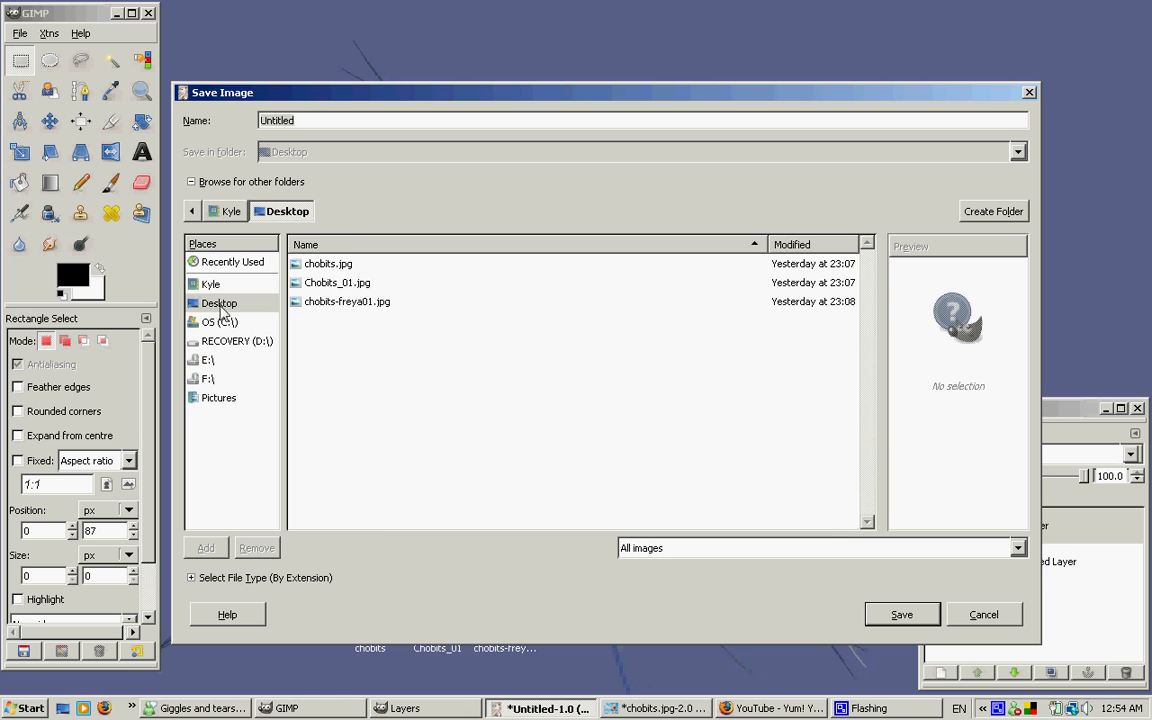
text(chi)
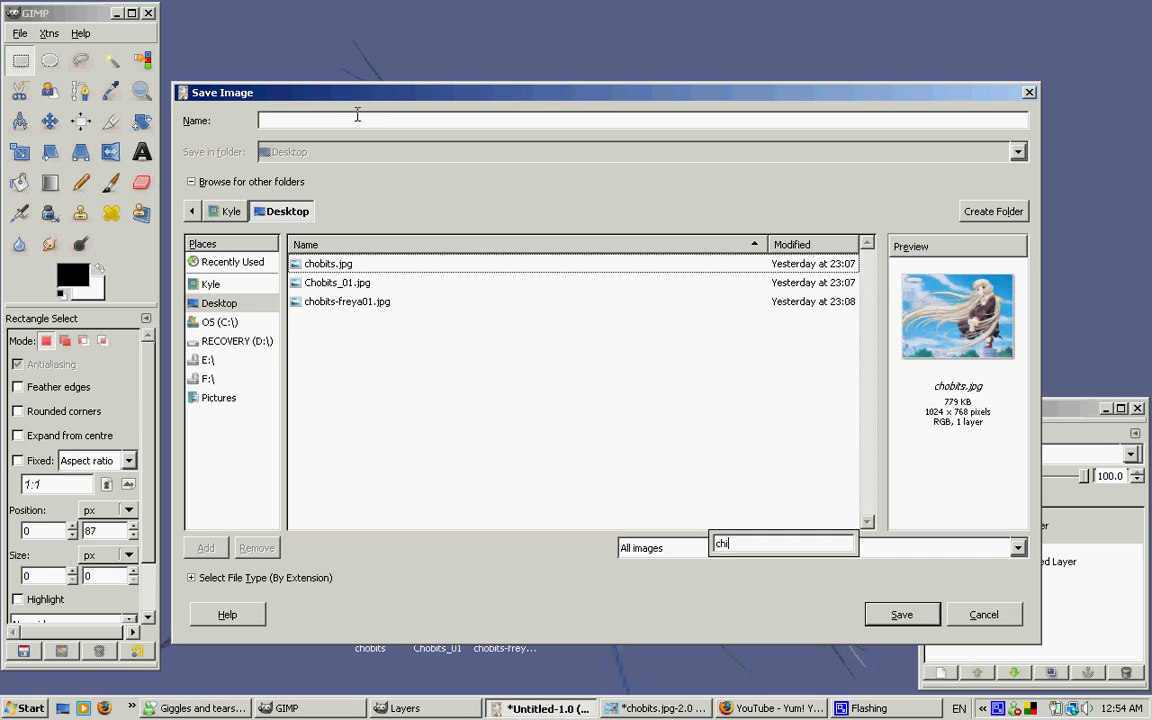
click(357, 117)
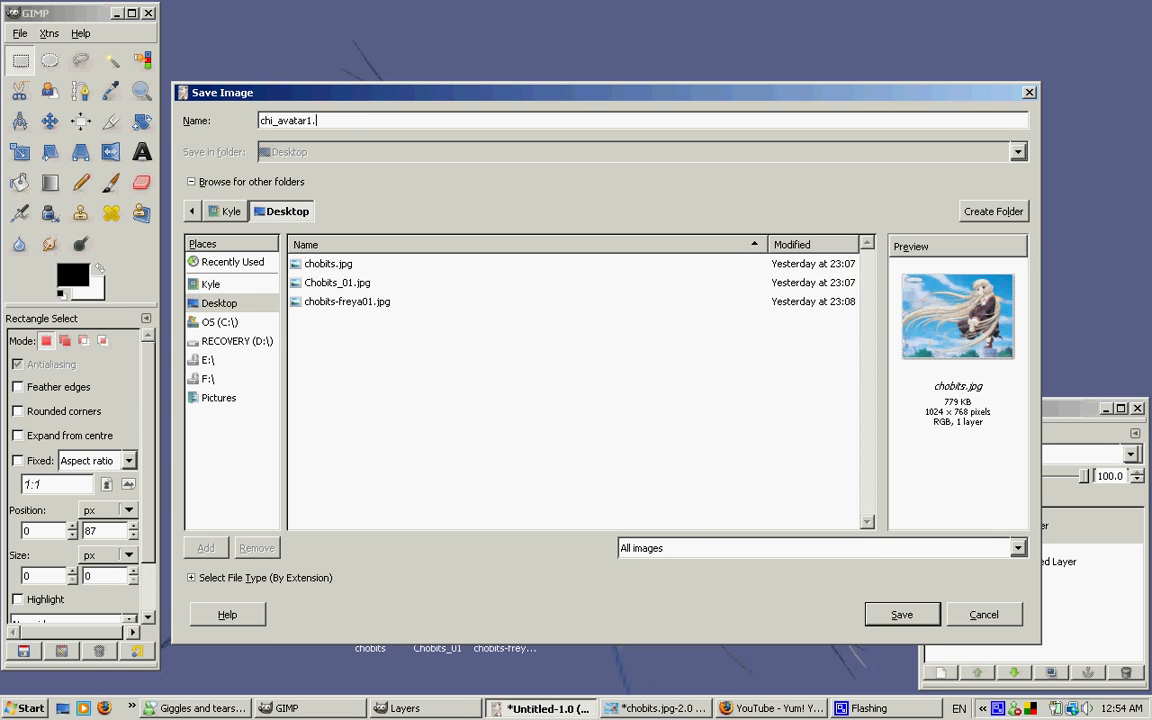
click(902, 614)
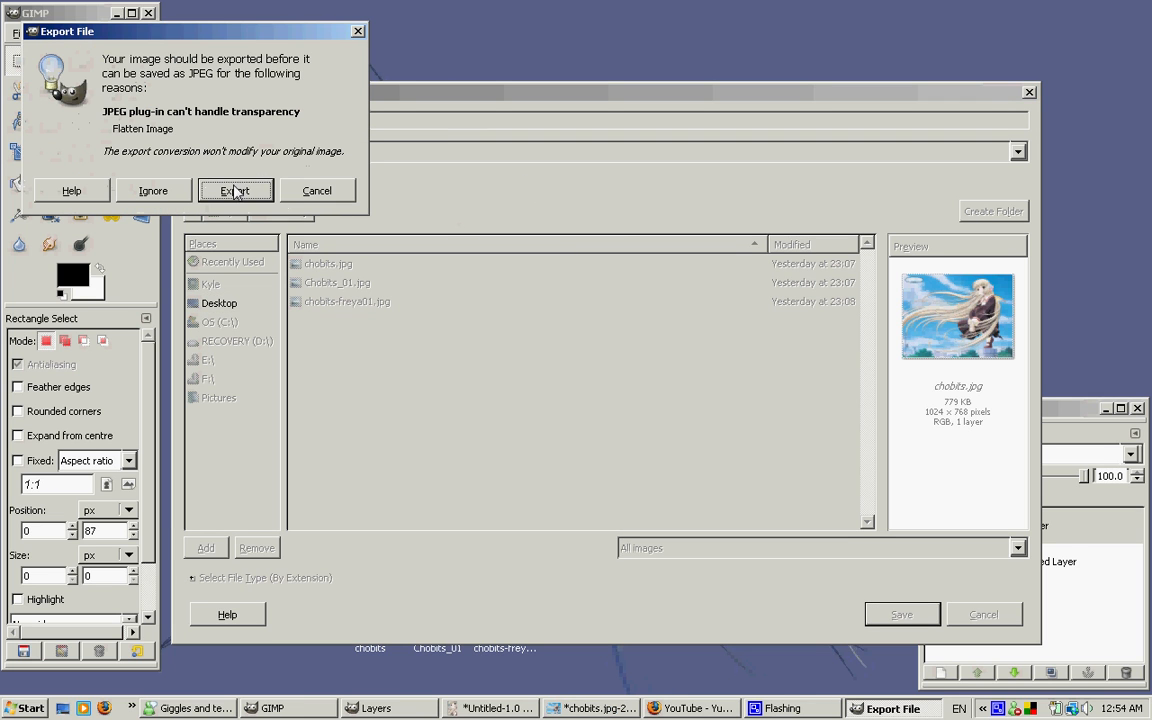
click(235, 191)
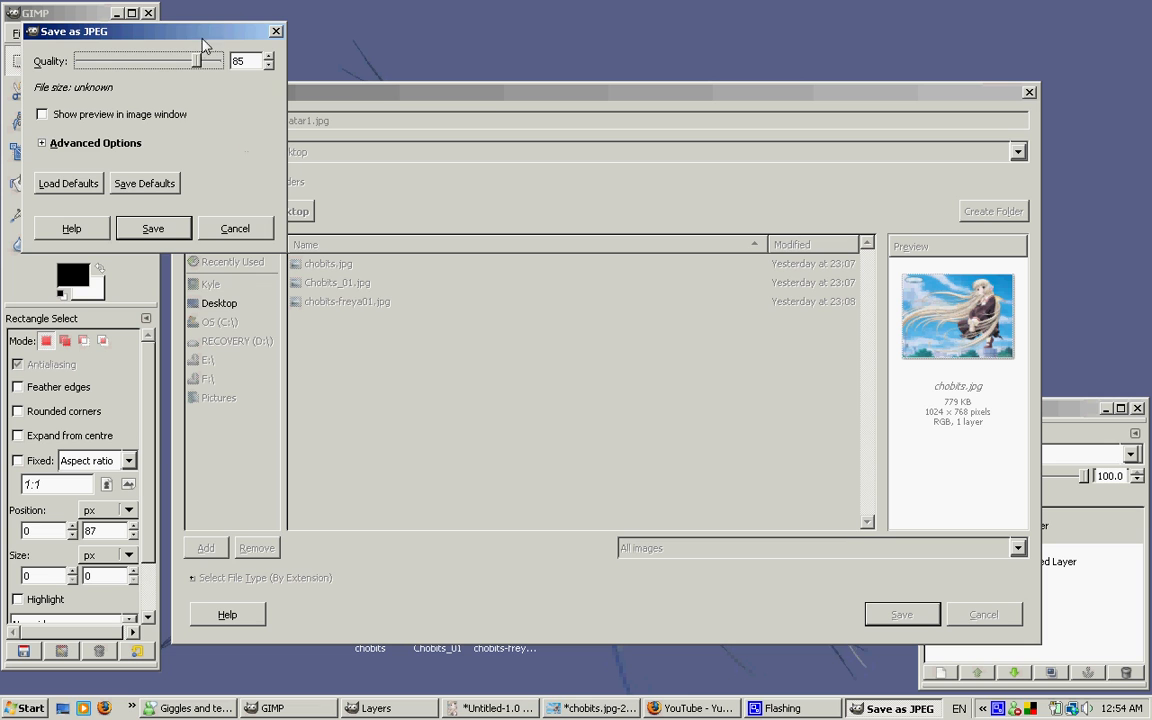
drag(523, 170, 652, 258)
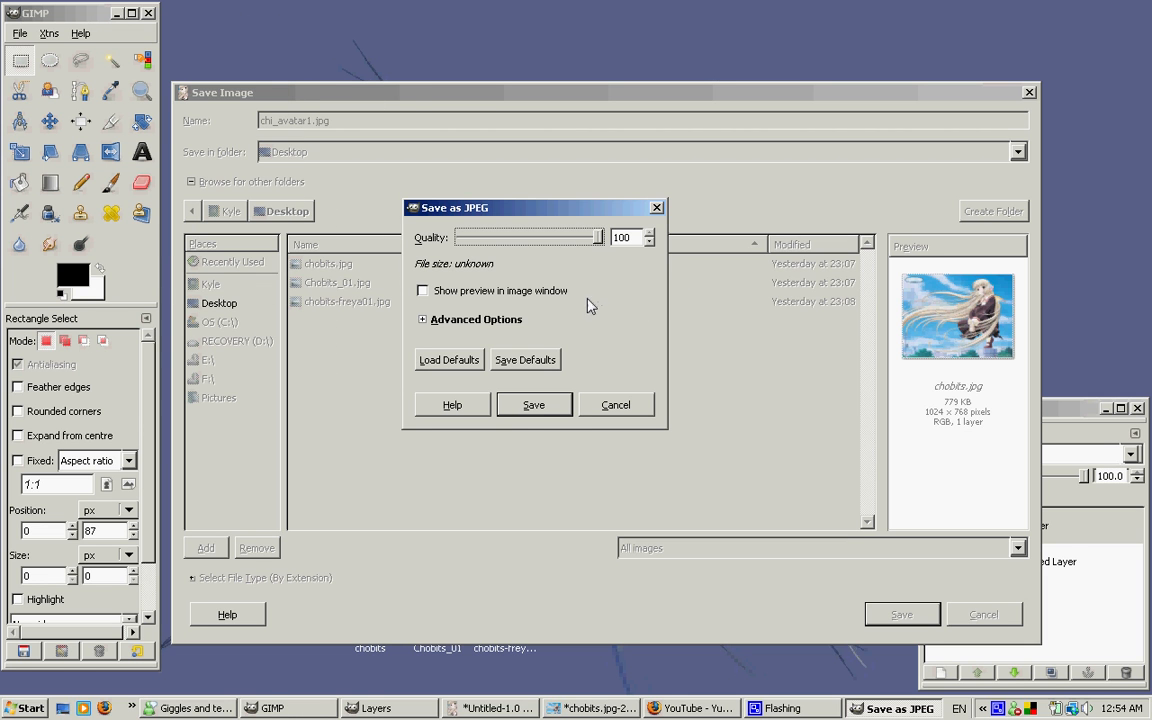
click(533, 405)
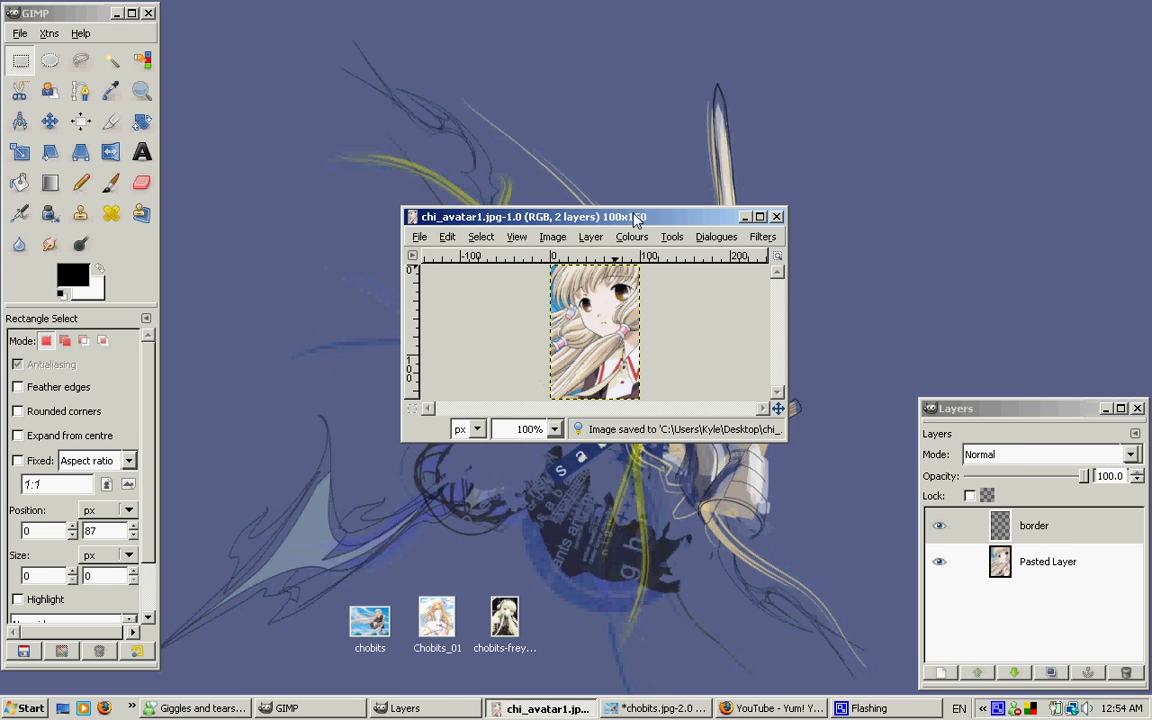
Delete the Pasted Layer from the avatar image and select the border layer
mouse_move(626, 219)
mouse_down()
mouse_move(599, 256)
mouse_move(619, 225)
mouse_up()
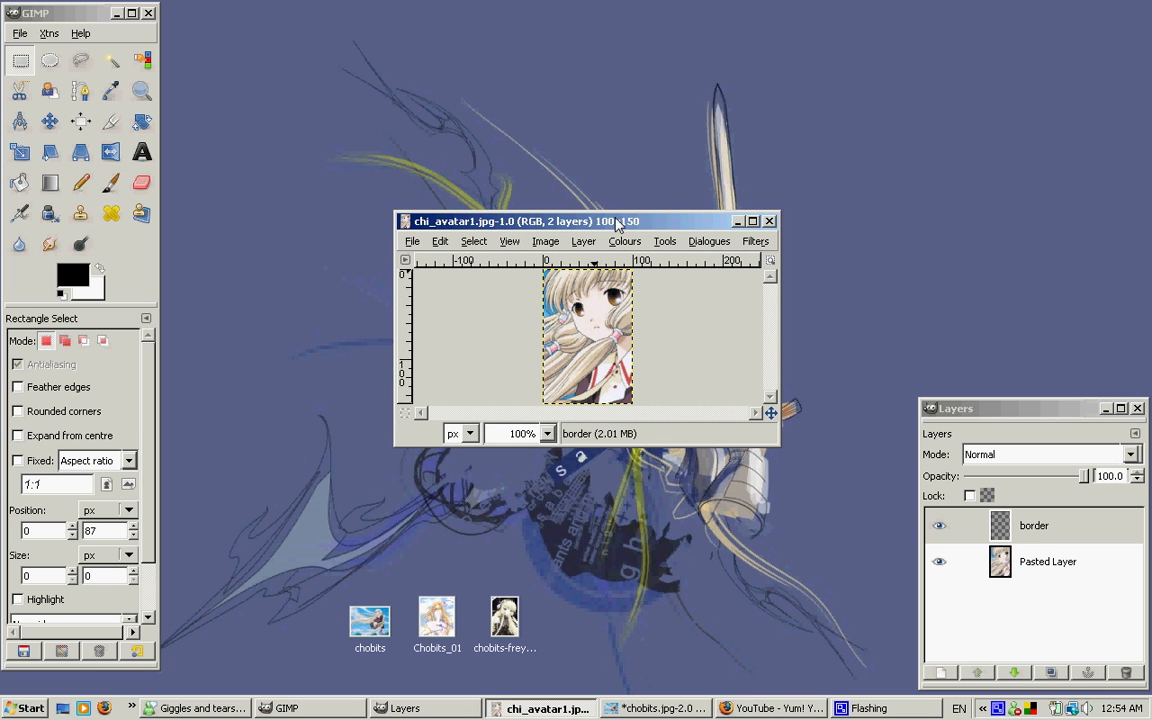
mouse_move(615, 225)
mouse_down()
mouse_move(600, 223)
mouse_move(618, 233)
mouse_up()
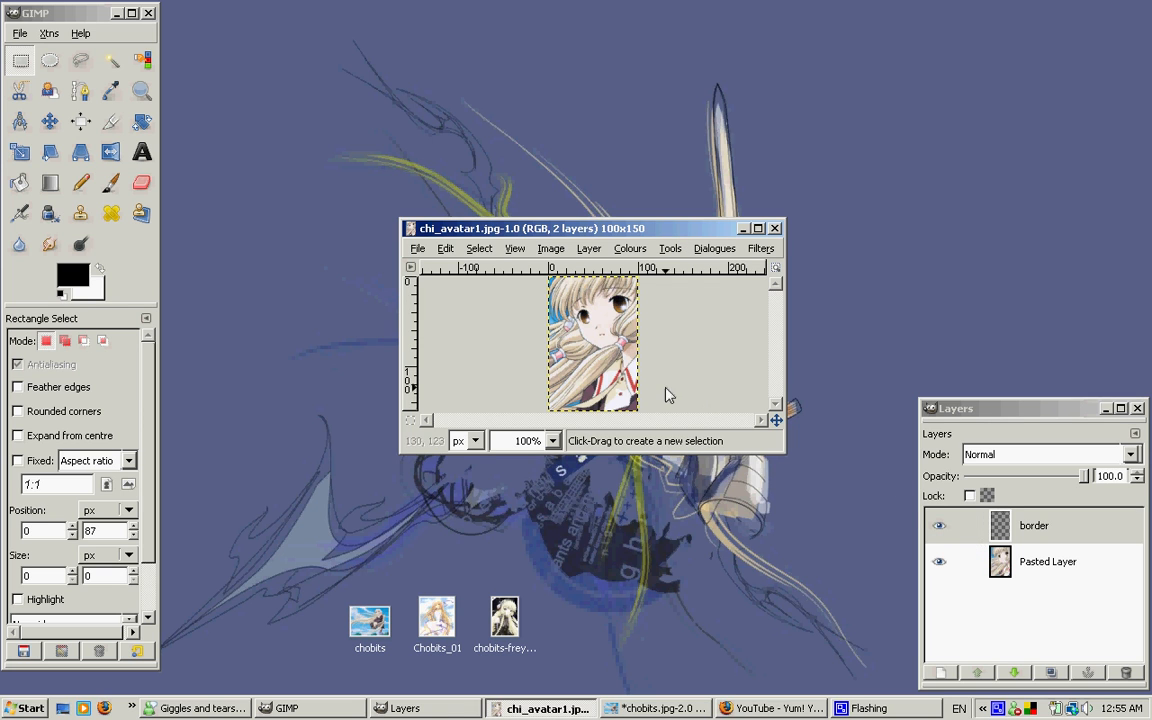
click(1078, 566)
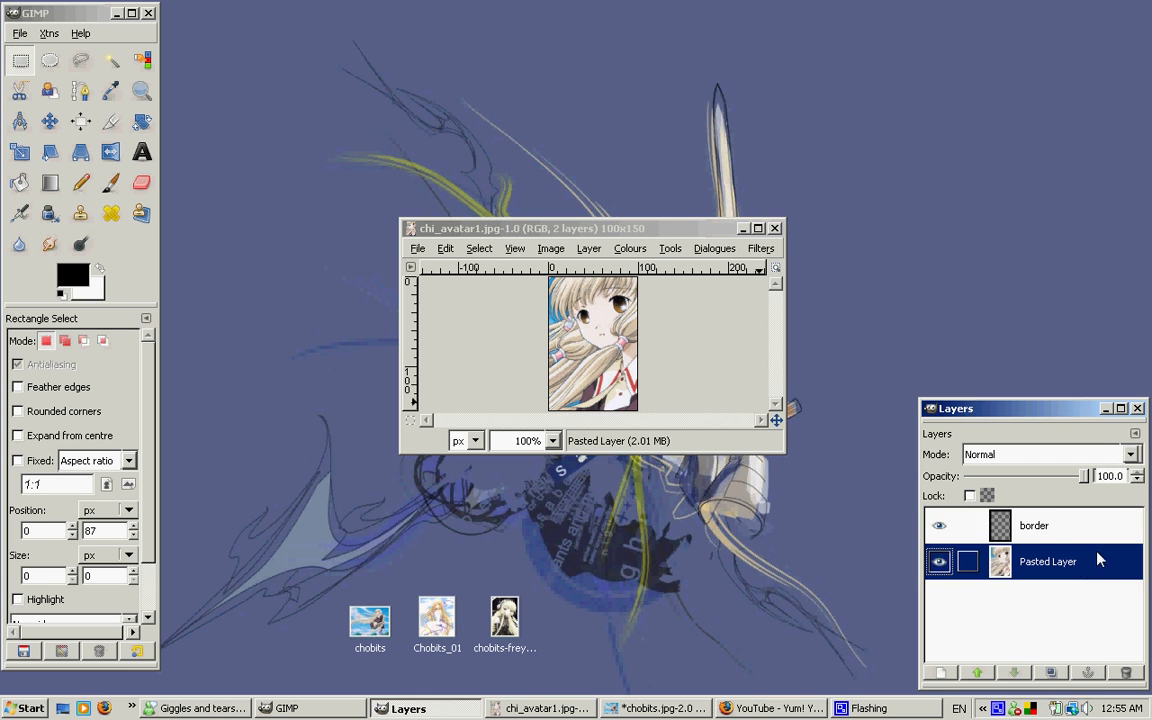
click(1125, 672)
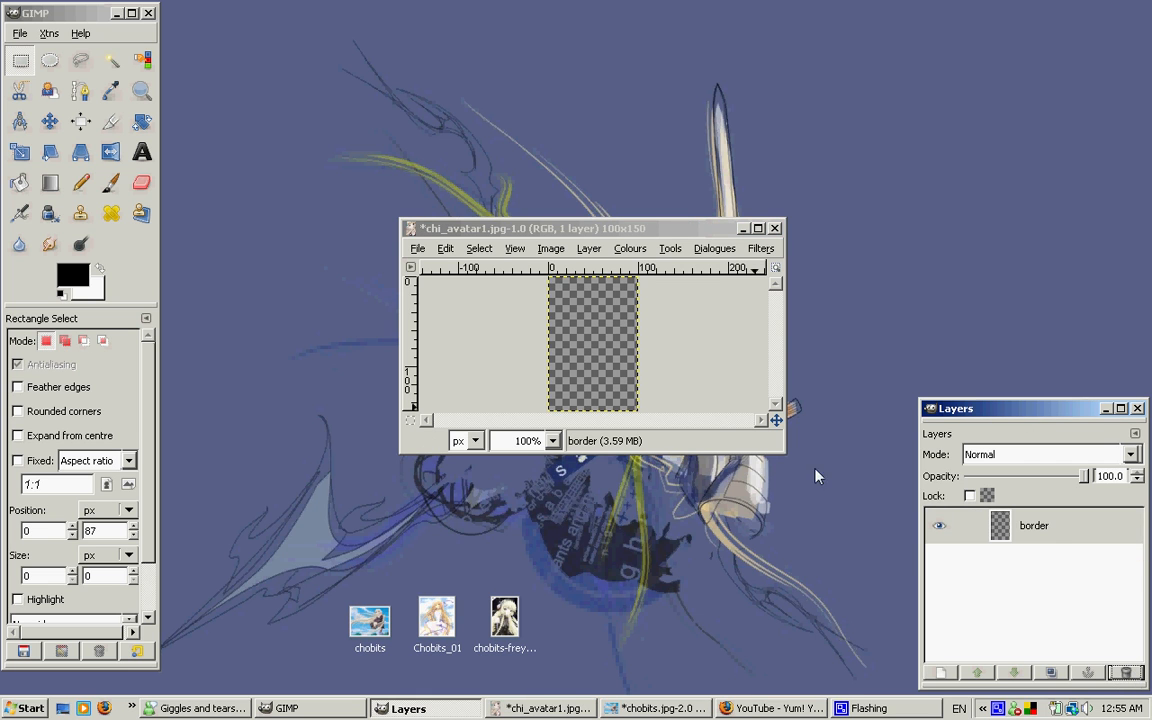
click(1070, 539)
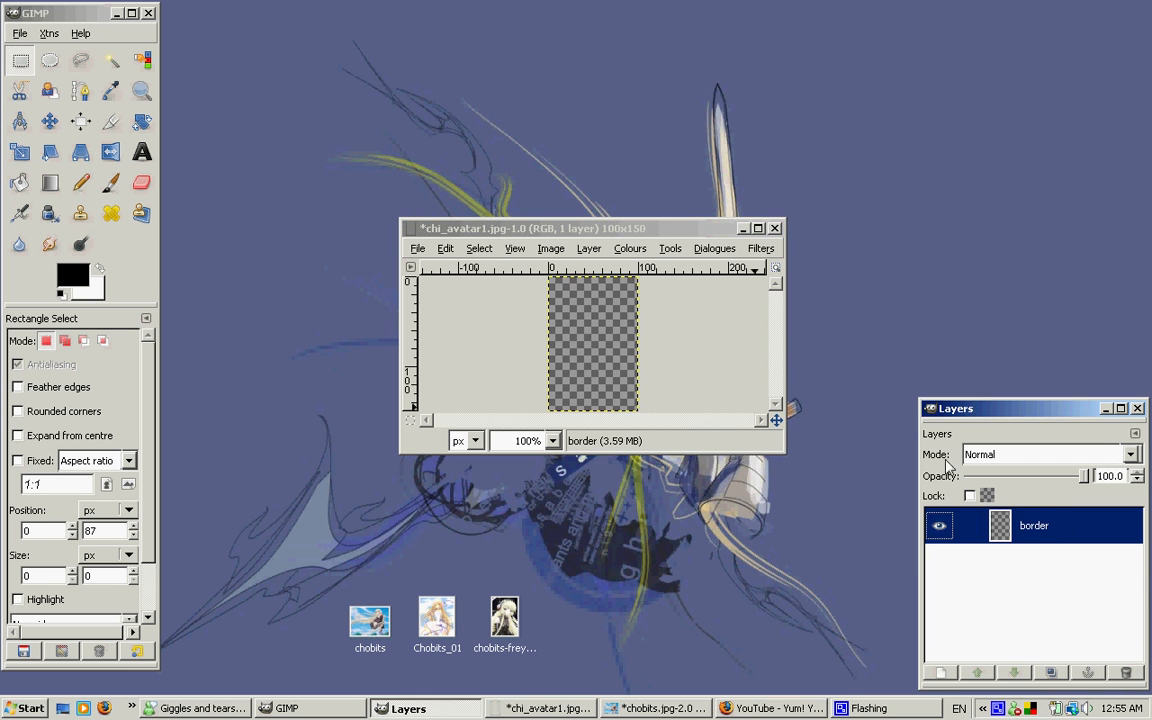
Open the desktop picture Chobits_01 in GIMP and scale the image to 250 × 282 pixels
click(456, 541)
drag(440, 625, 134, 252)
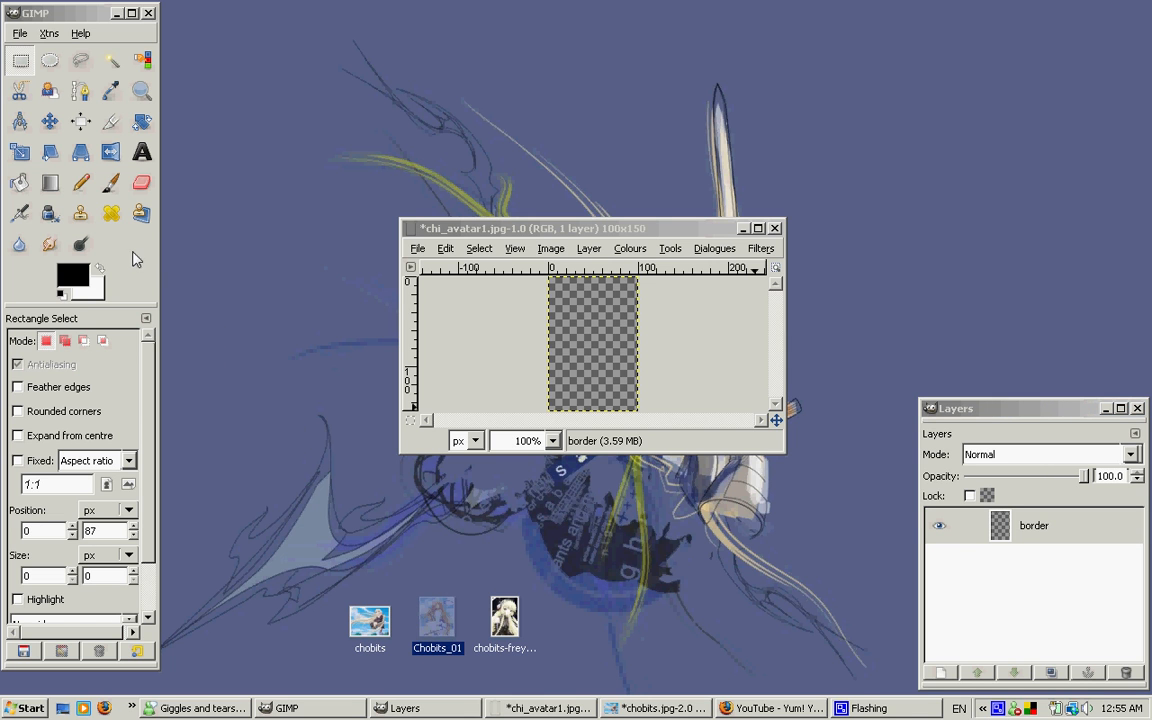
drag(330, 62, 937, 66)
click(818, 83)
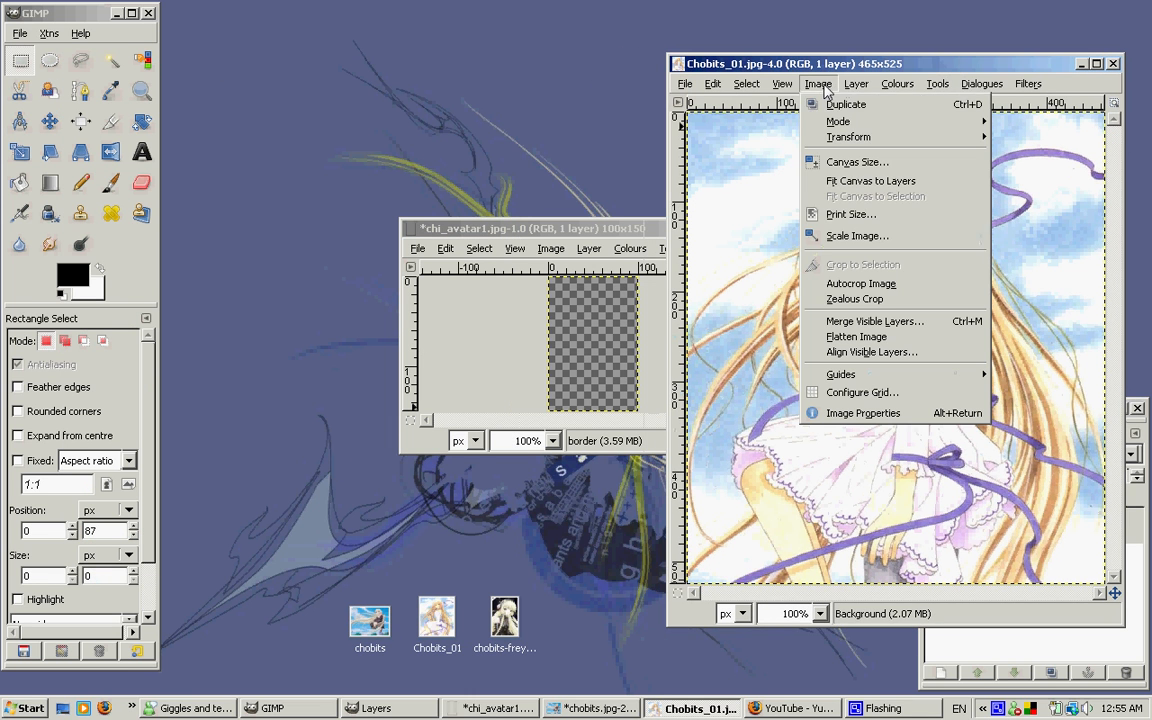
click(857, 236)
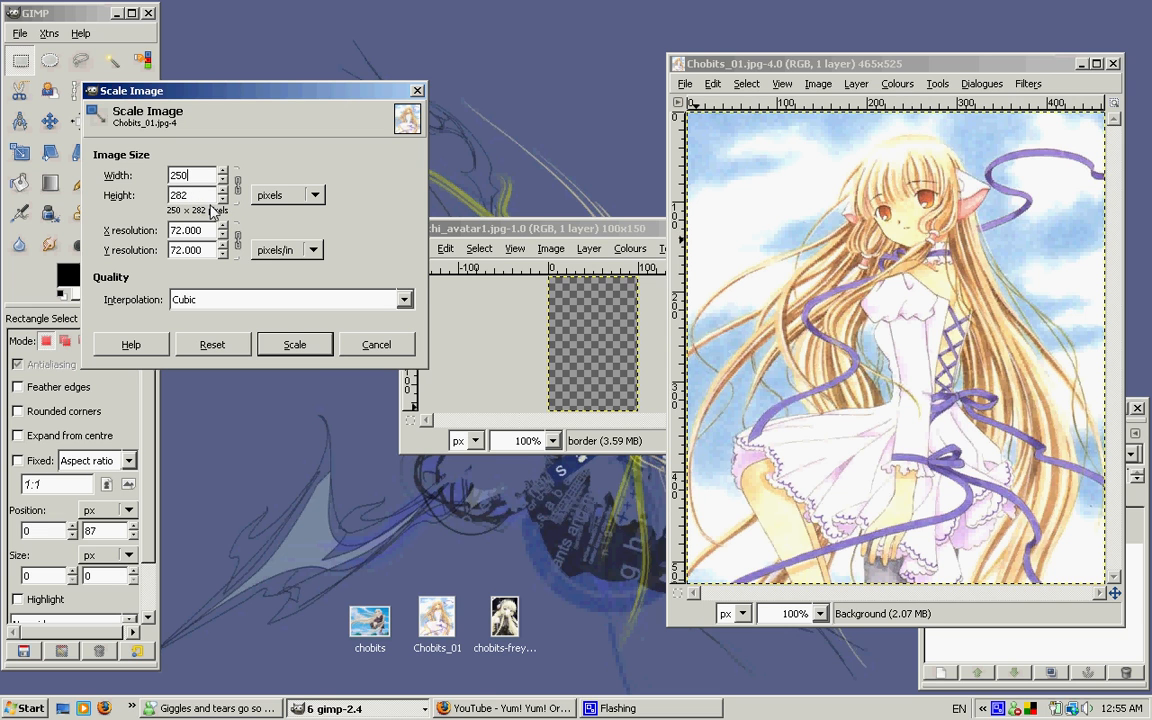
click(294, 344)
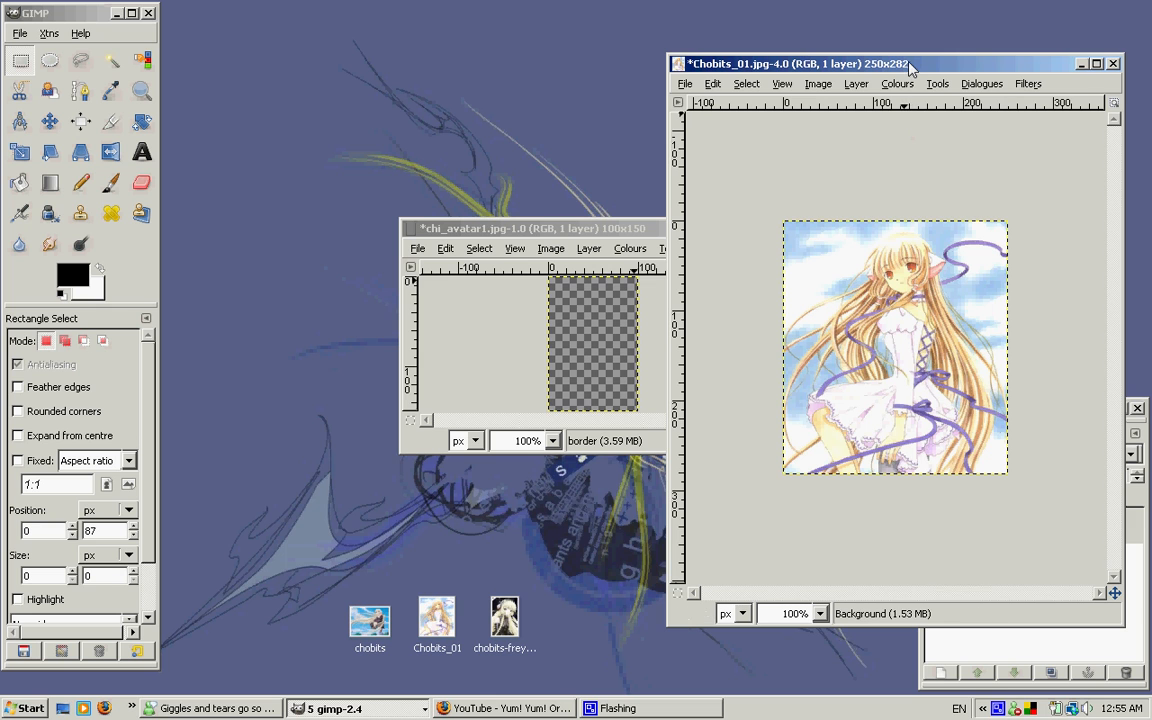
Copy the scaled Chobits_01 picture, paste it into the avatar image and turn the floating selection into a new layer
key(ctrl+c)
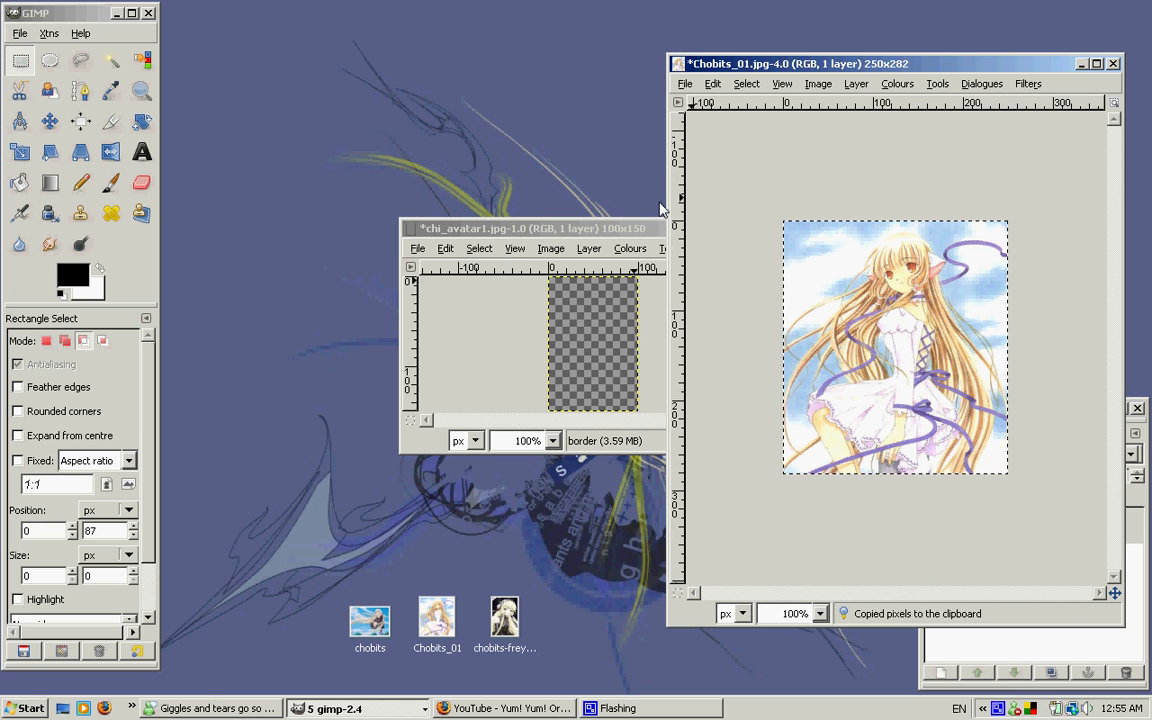
click(630, 231)
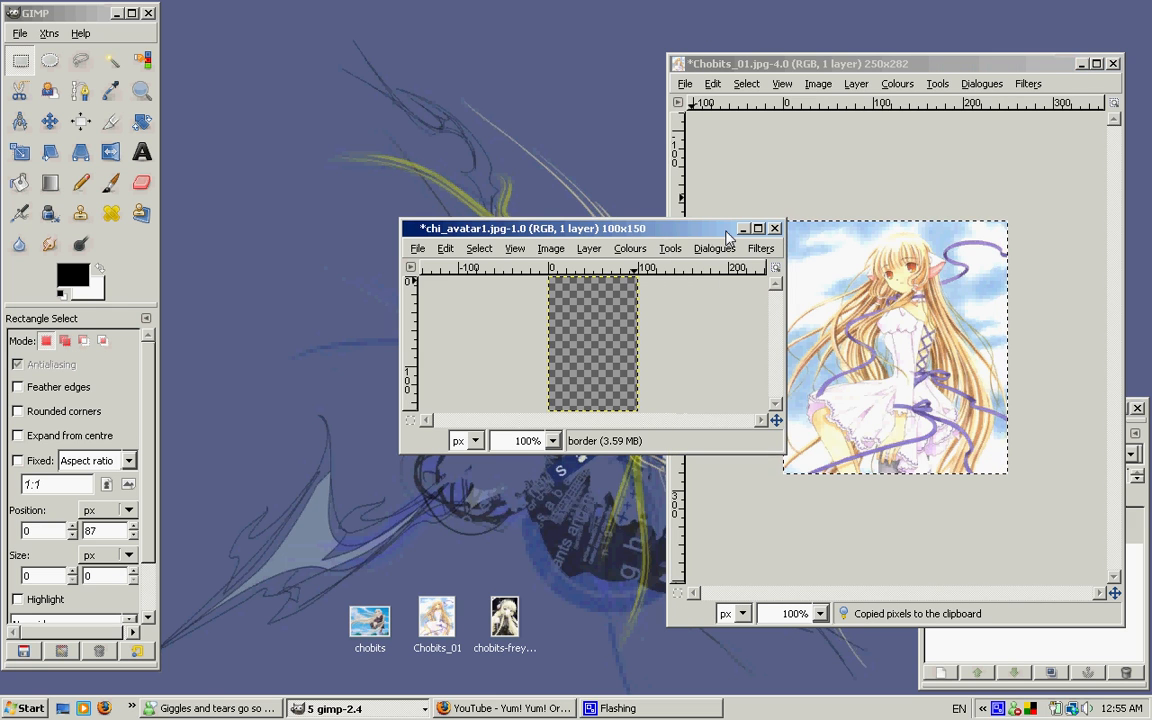
click(1080, 64)
key(ctrl+v)
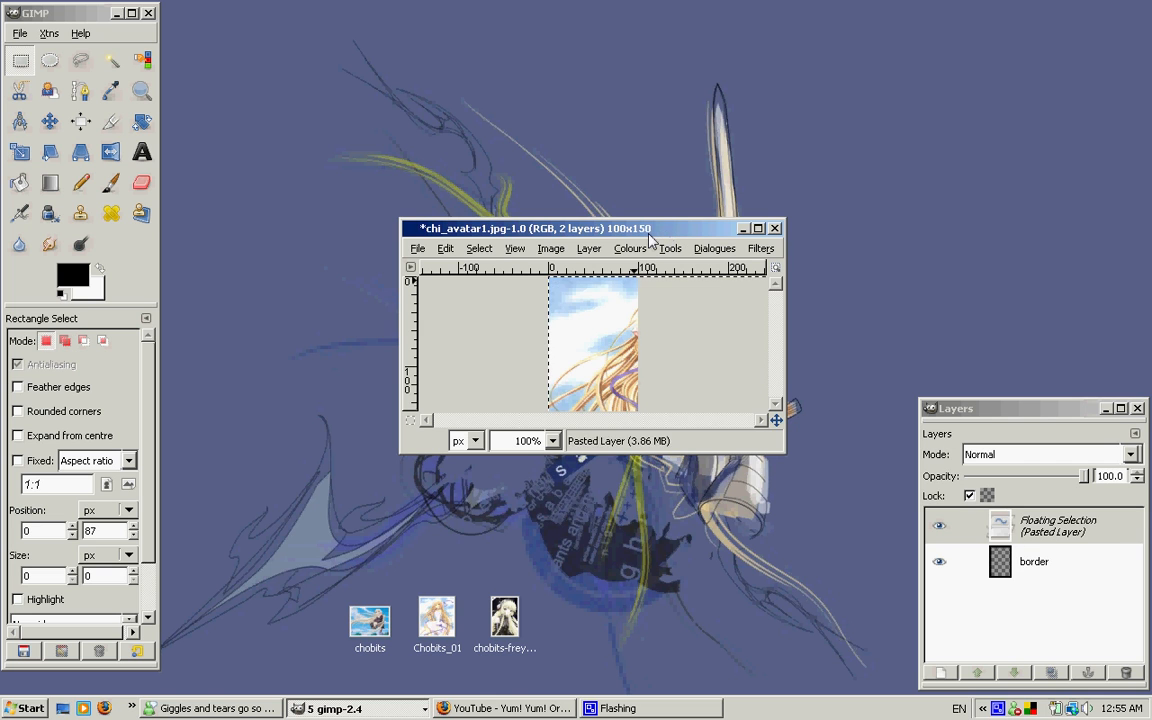
click(944, 672)
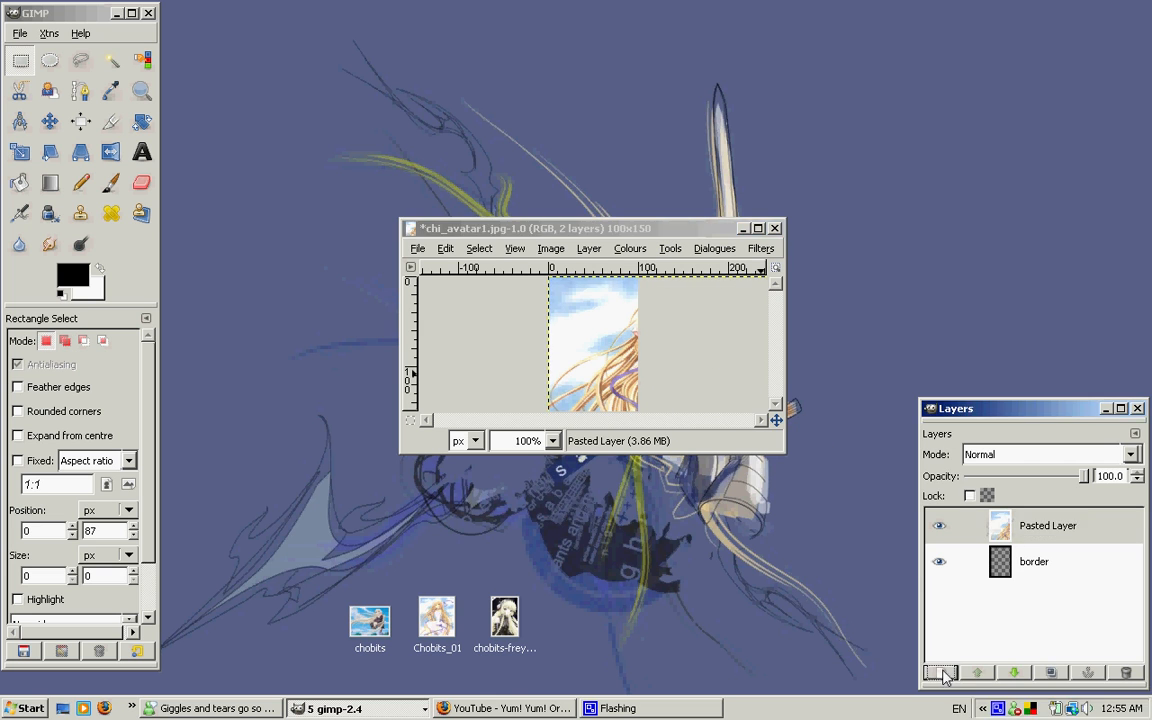
Move the pasted picture so the face and upper body fill the canvas, and lower its layer beneath the border layer
click(50, 121)
drag(704, 390, 640, 361)
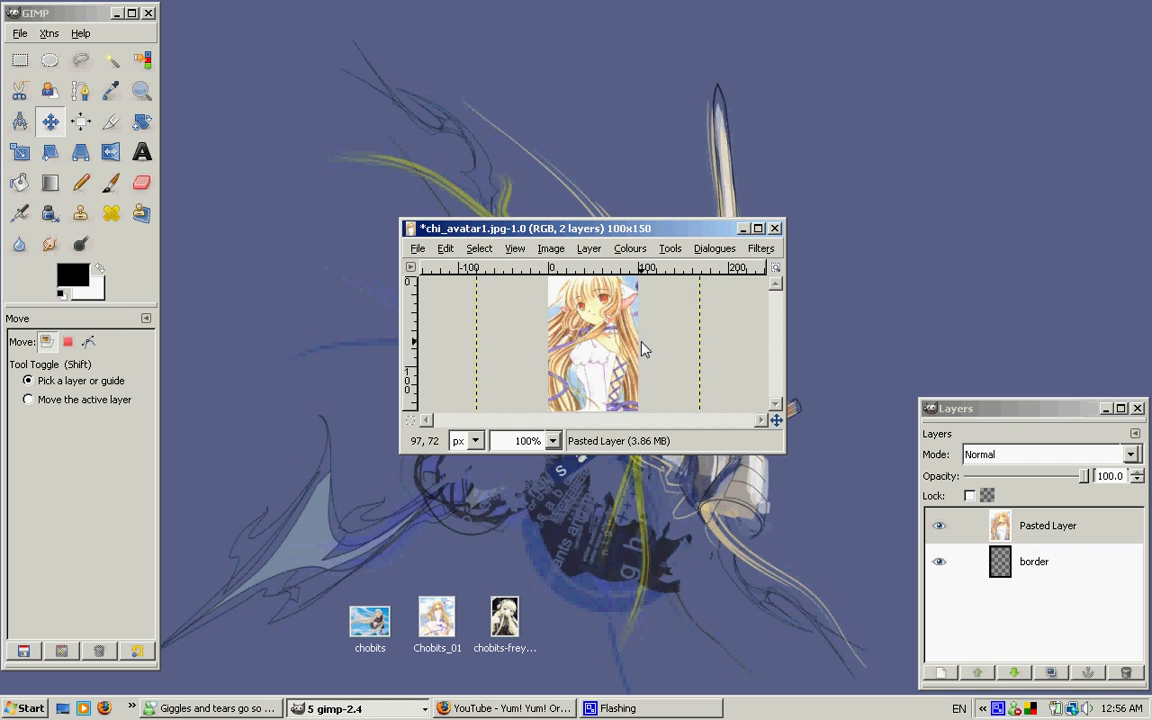
click(1037, 407)
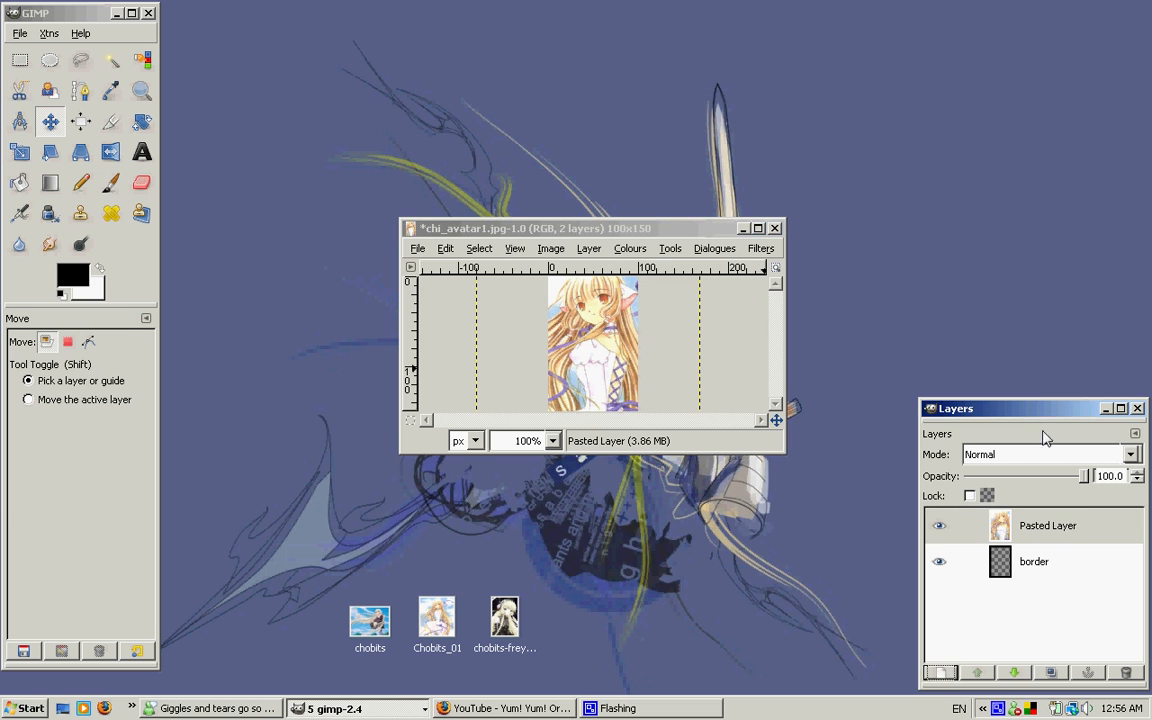
click(1072, 530)
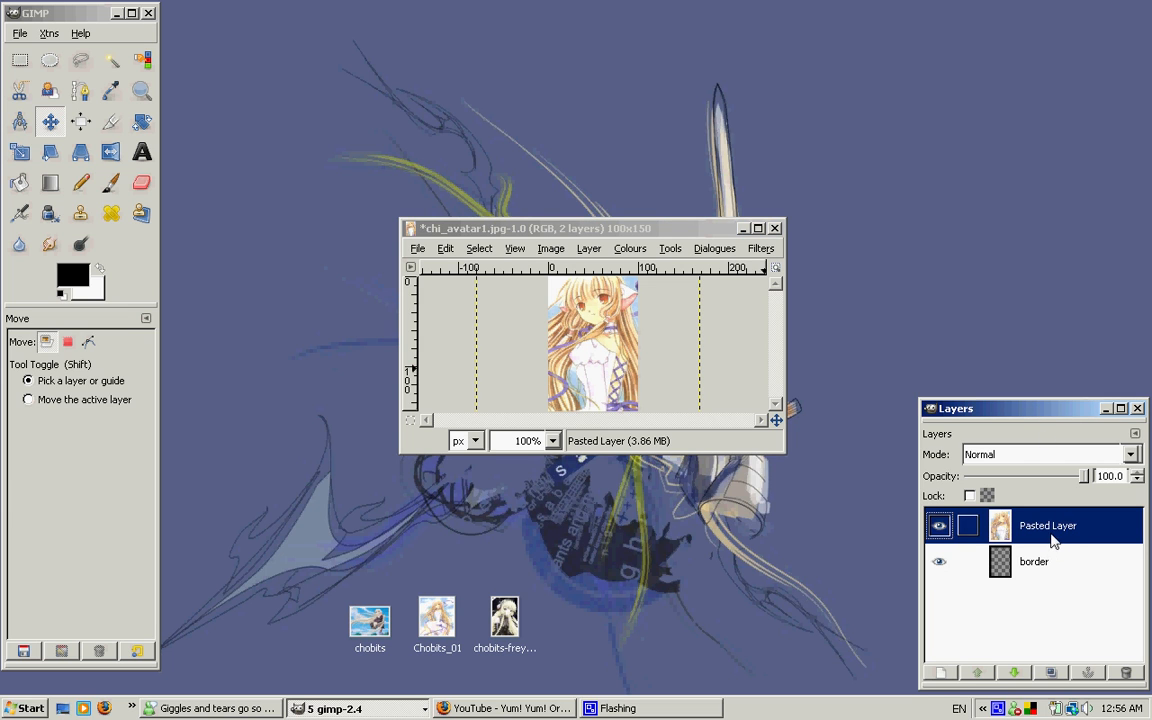
click(589, 249)
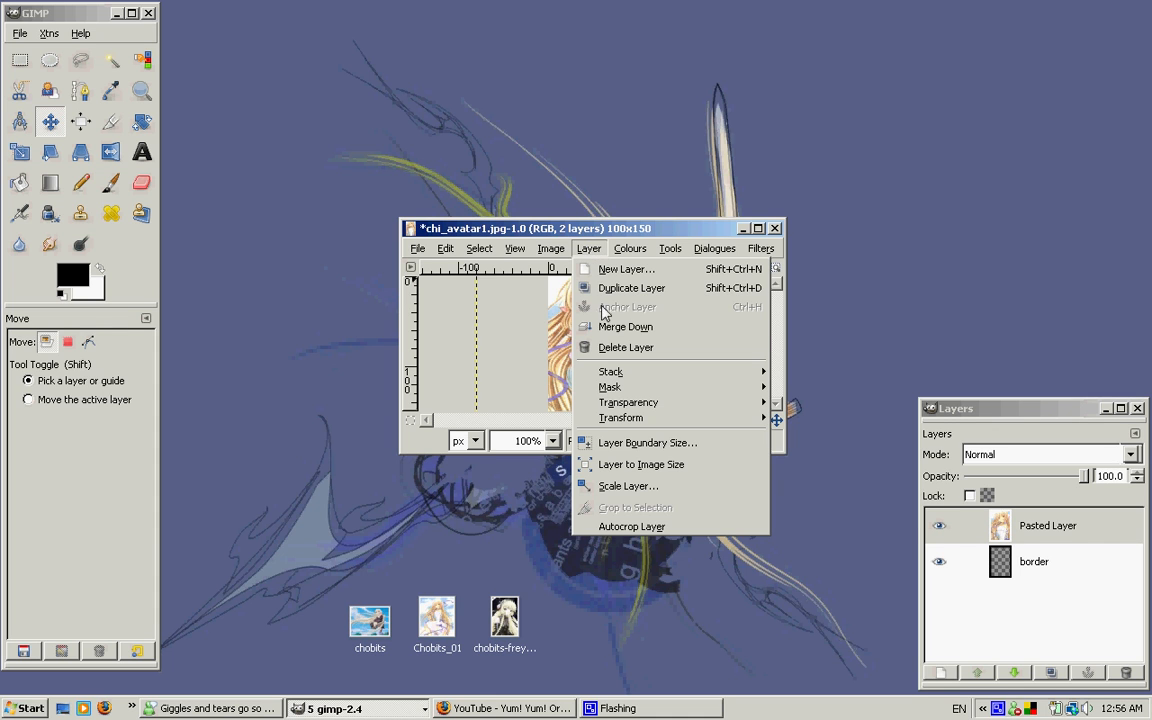
mouse_move(606, 373)
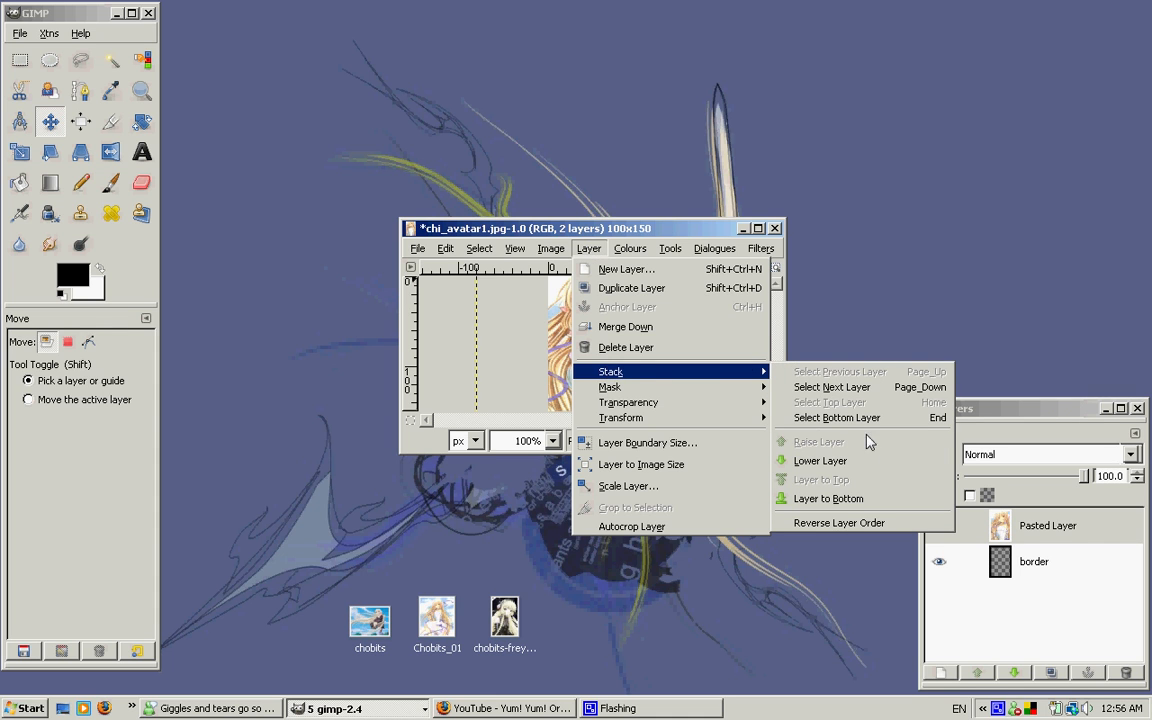
click(866, 466)
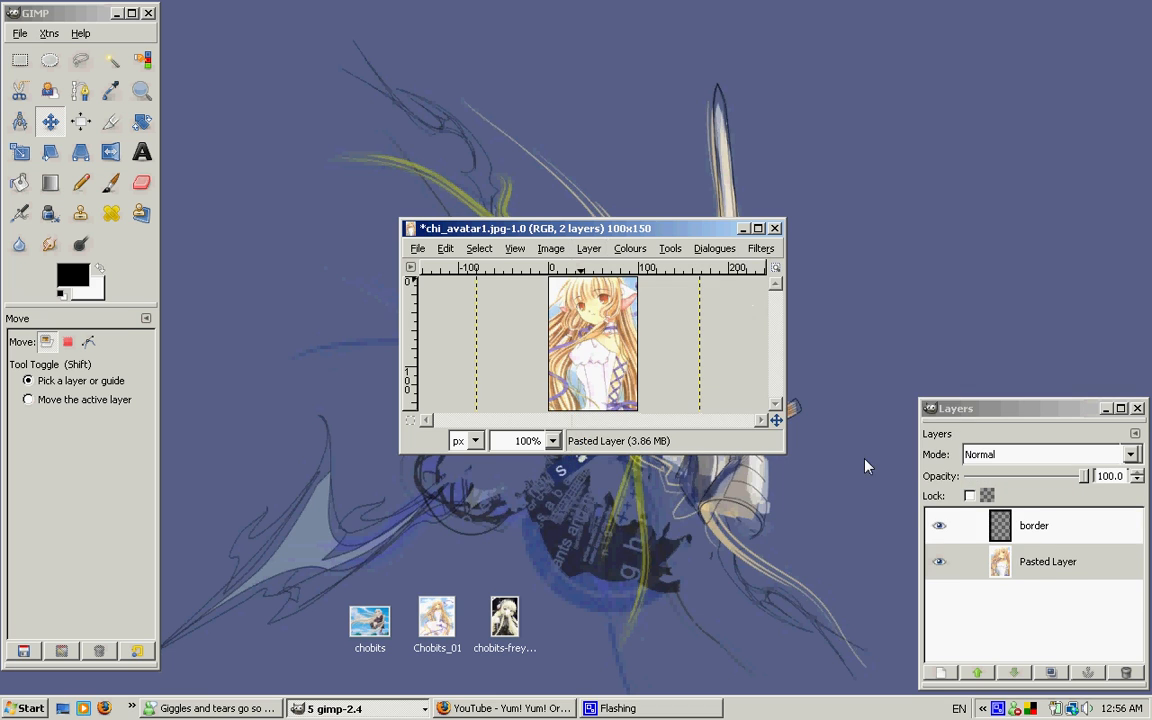
click(1070, 575)
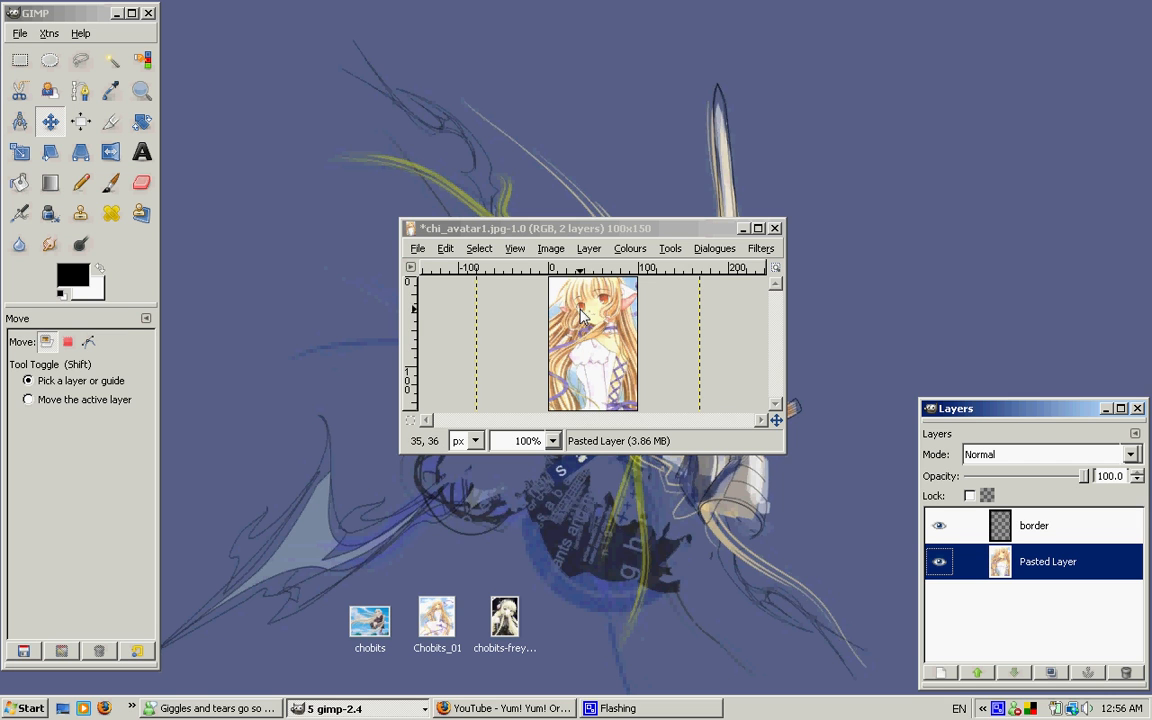
Save the avatar to the Desktop under the new name chi_avatar2.jpg, exporting it as a flattened JPEG
click(422, 251)
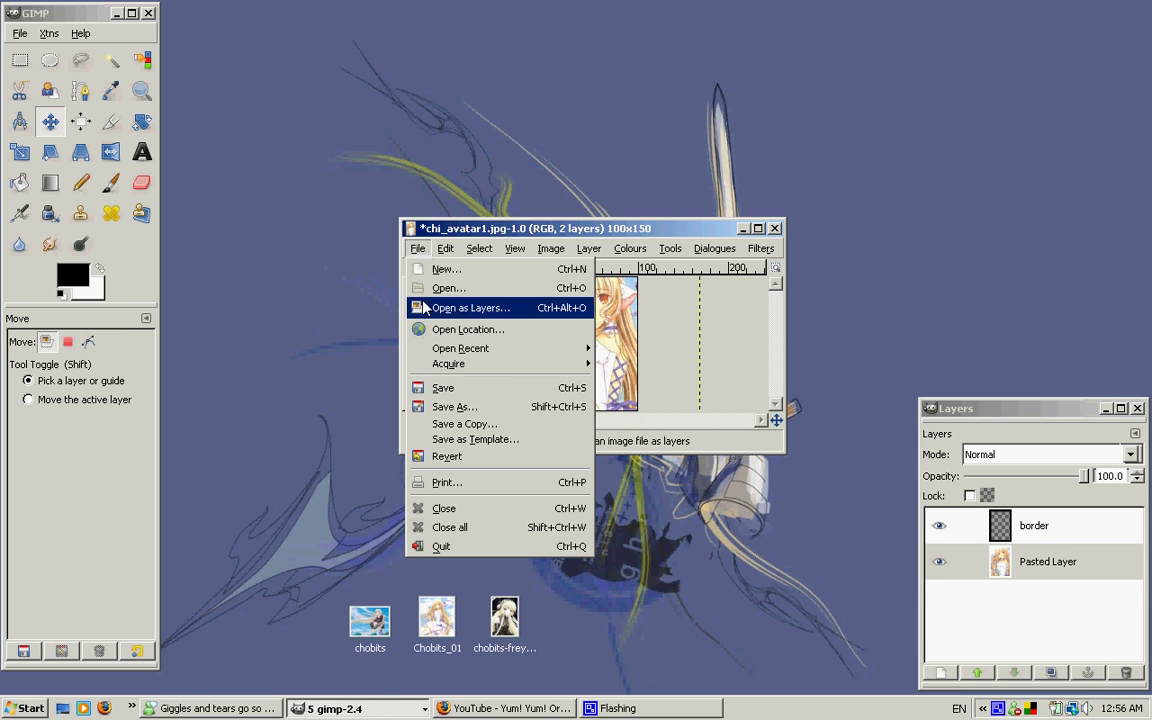
click(452, 407)
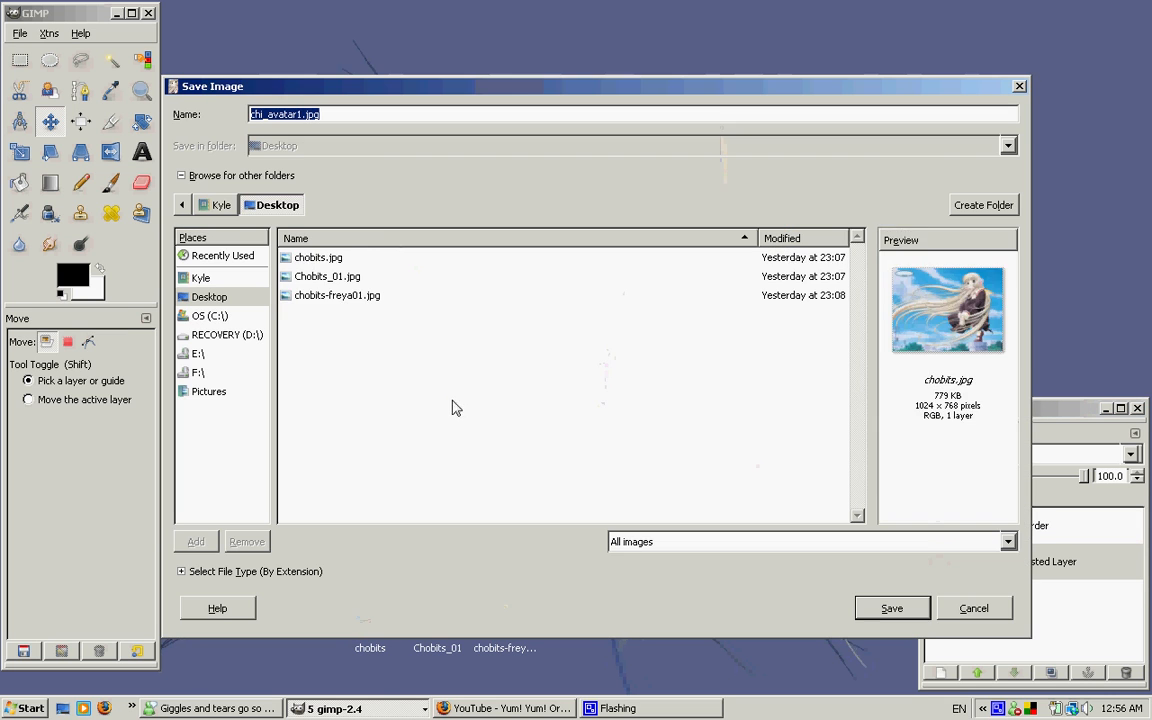
click(302, 116)
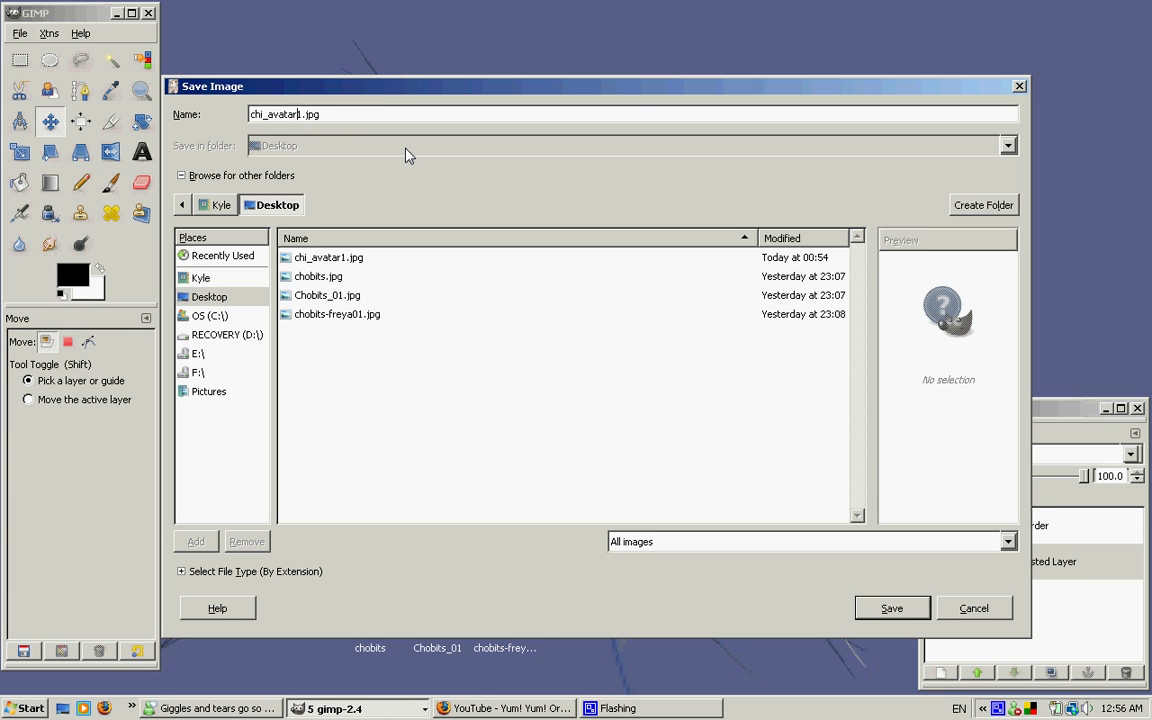
key(BackSpace)
text(2)
click(866, 606)
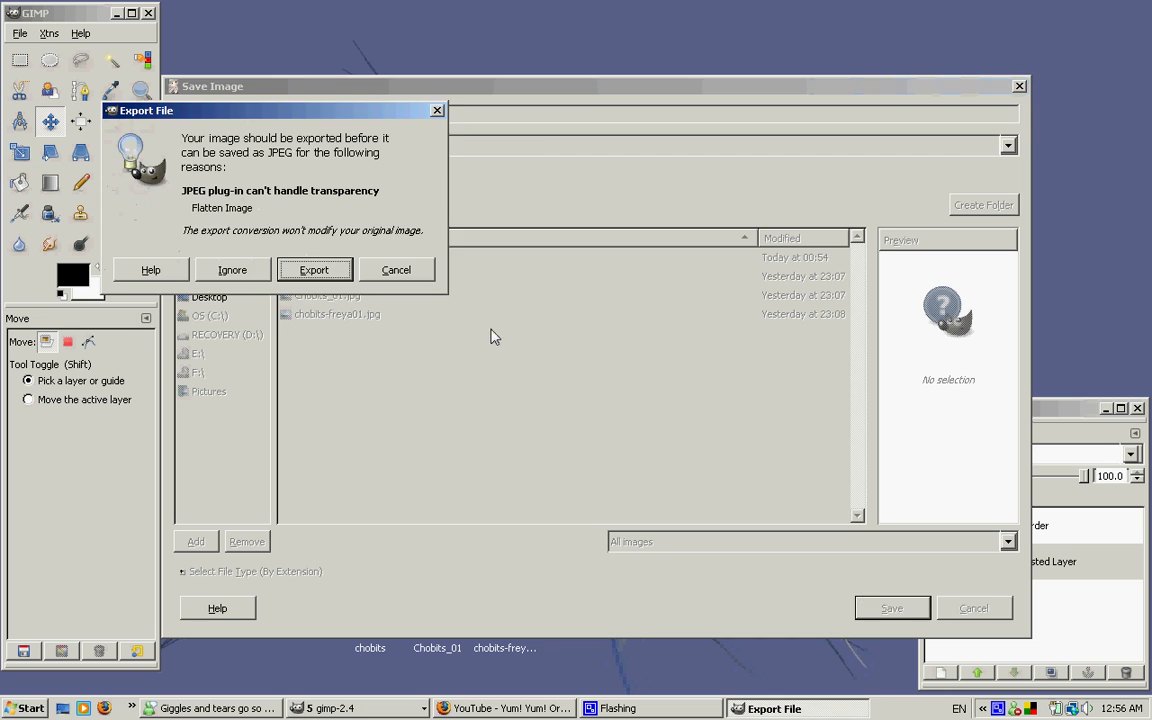
click(314, 270)
click(281, 317)
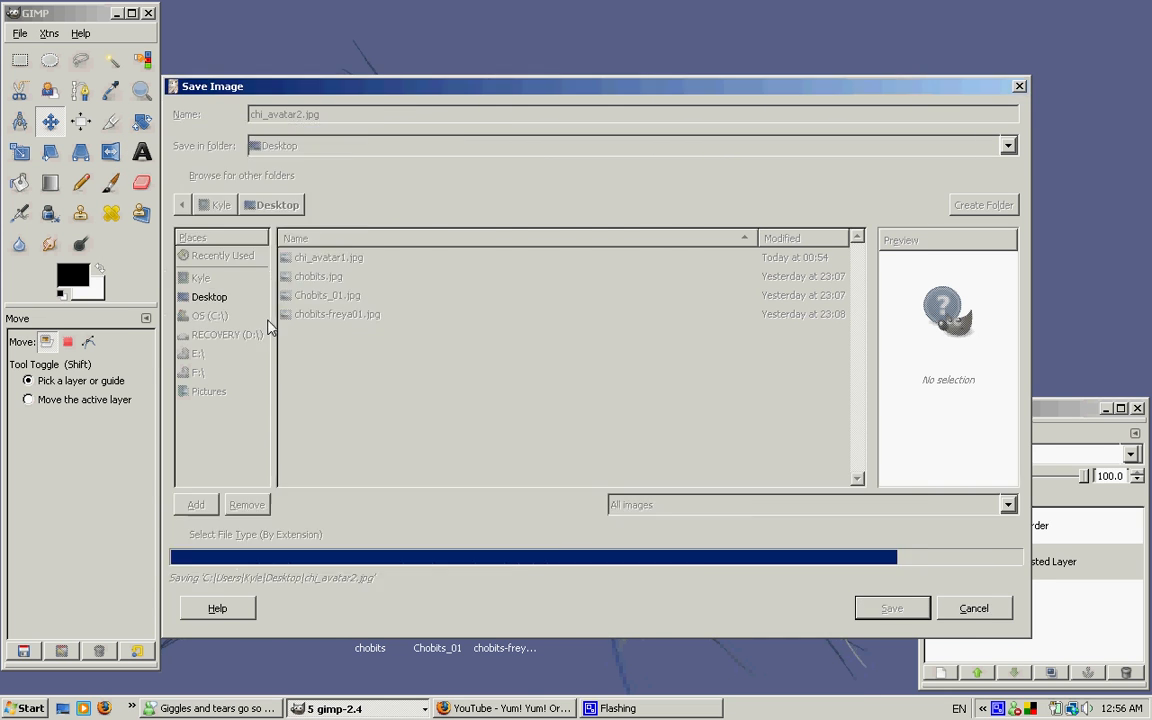
Delete the Pasted Layer from the avatar image and open the desktop picture chobits-freya01
click(1039, 571)
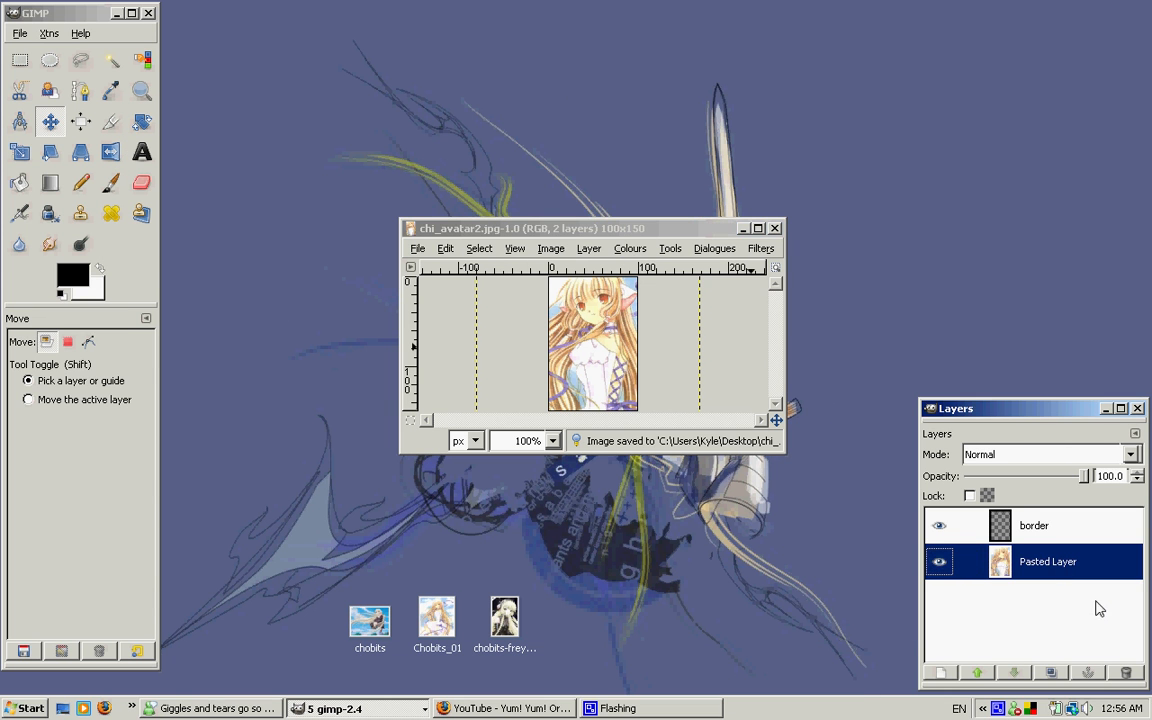
click(1123, 672)
click(503, 619)
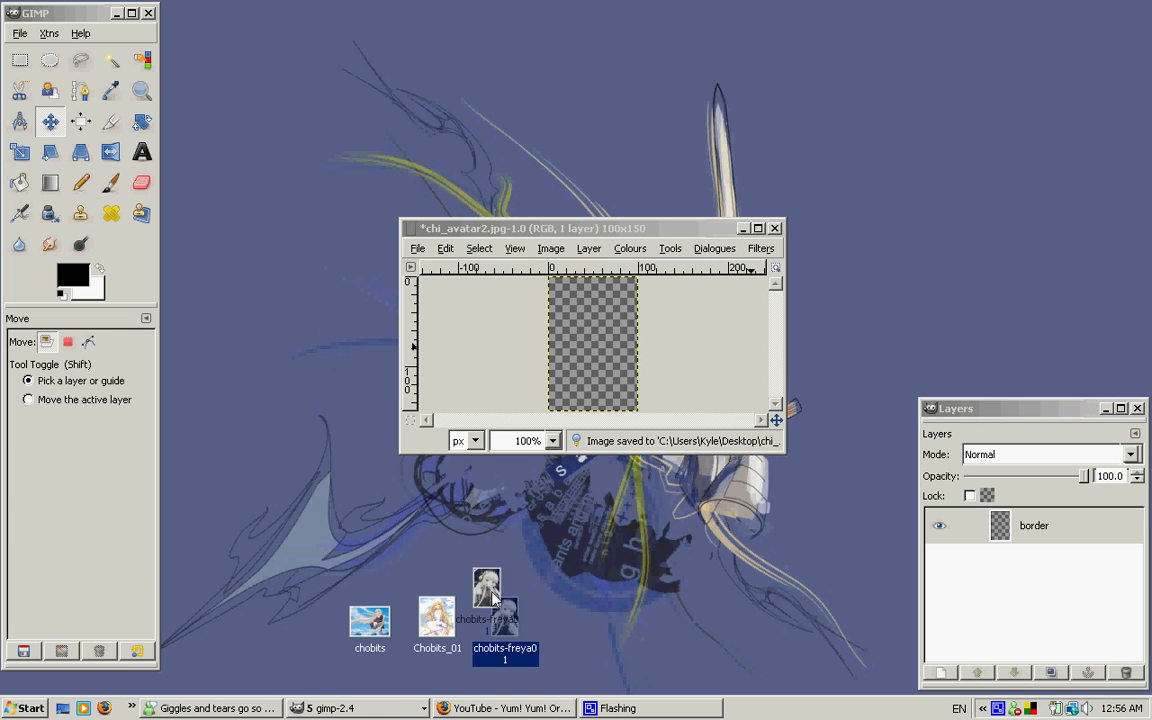
key(Return)
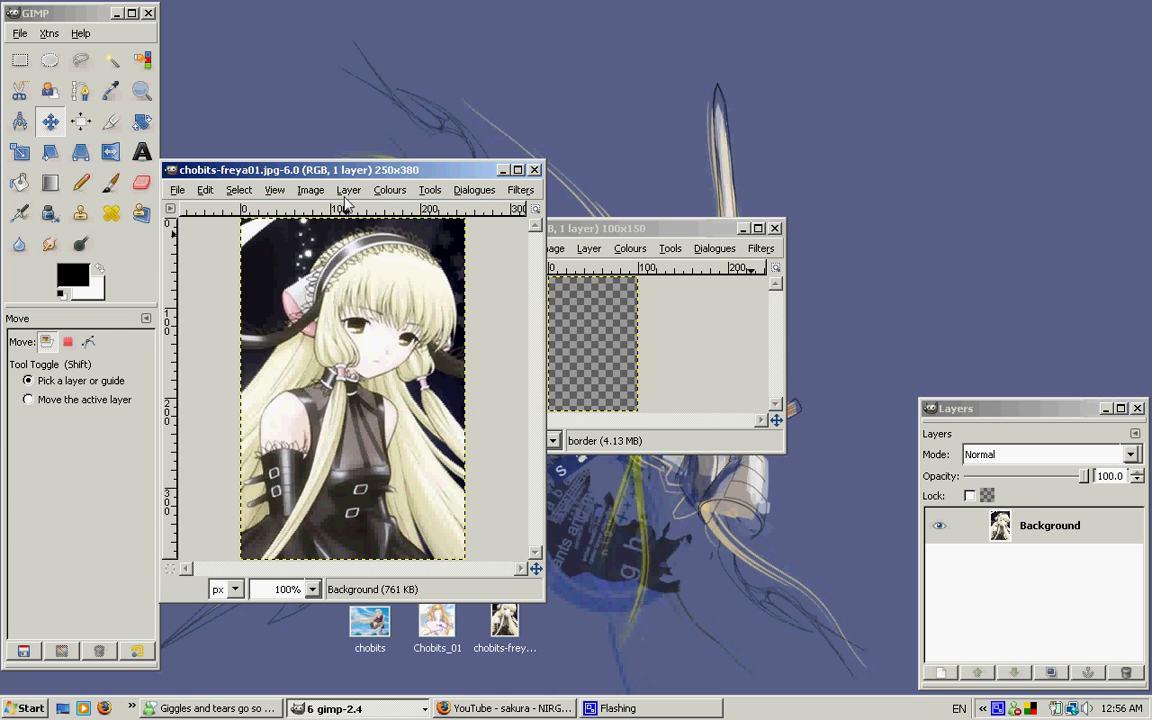
drag(385, 172, 951, 129)
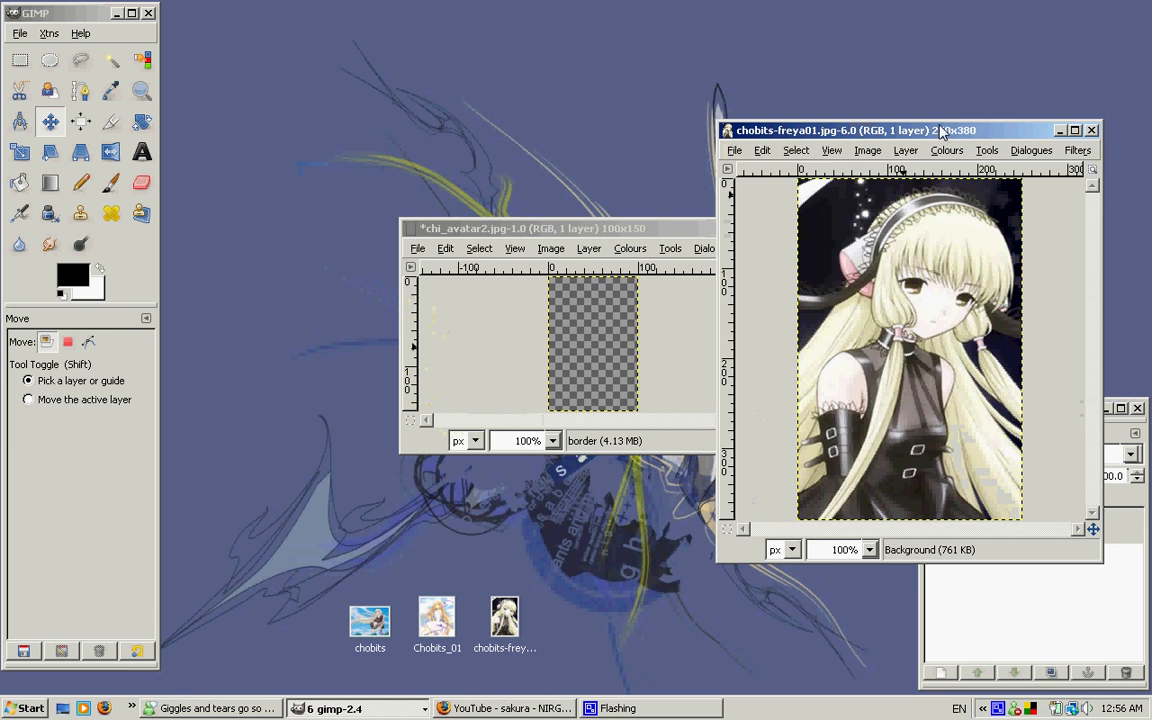
Scale the chobits-freya01 image to 150 pixels wide, keeping its proportions
click(867, 151)
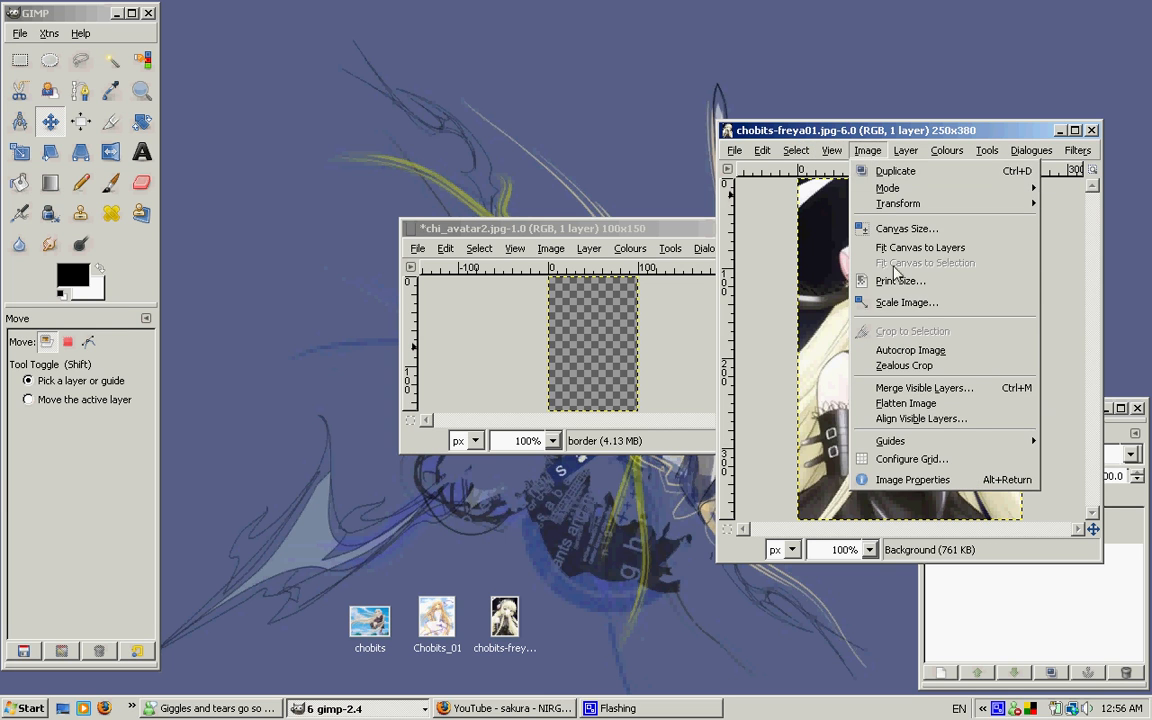
click(930, 302)
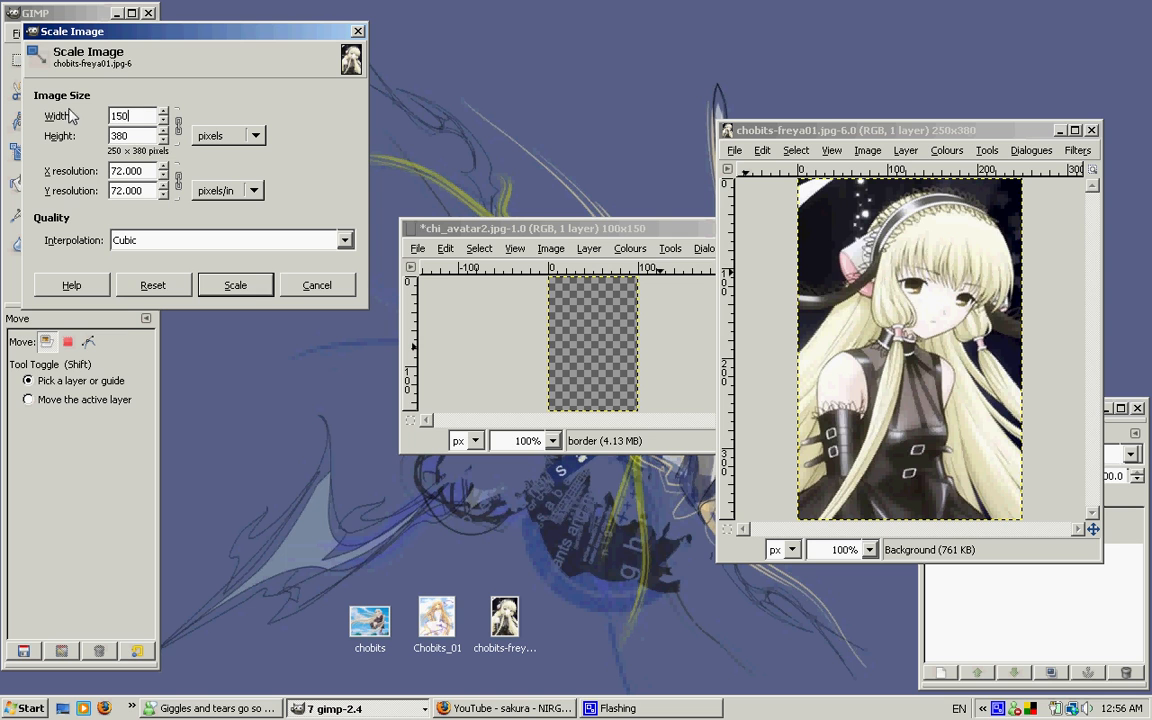
text(150)
click(232, 285)
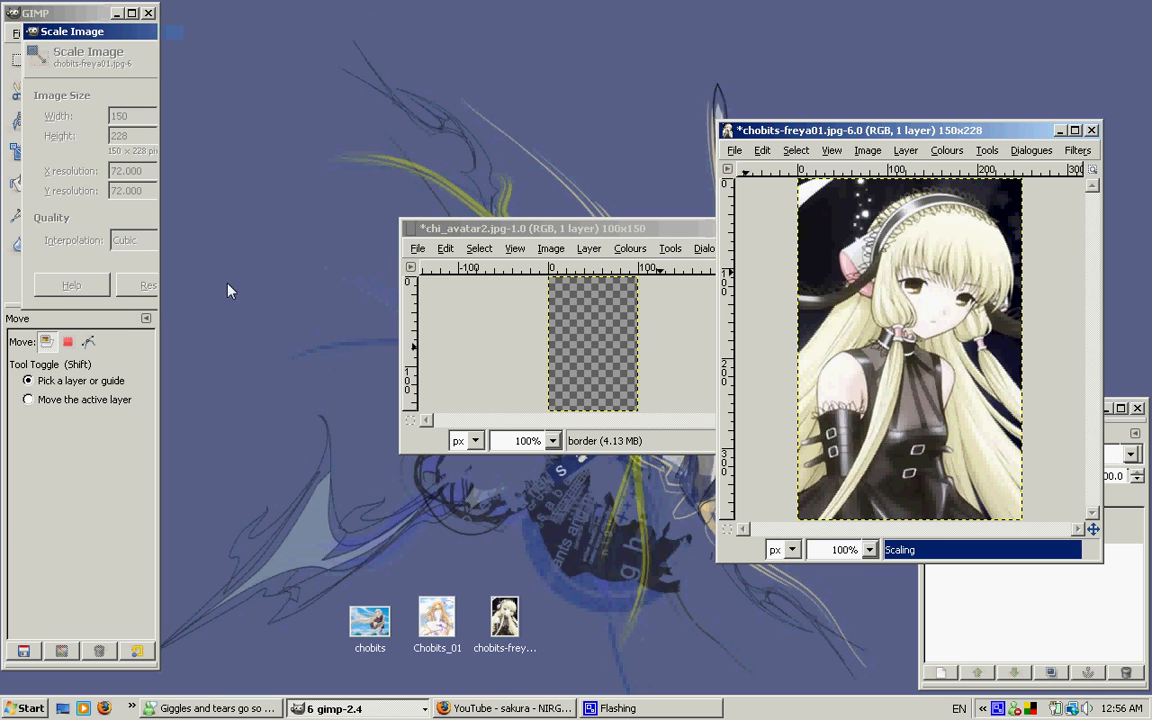
mouse_move(895, 130)
mouse_down()
mouse_move(805, 121)
mouse_move(828, 134)
mouse_move(829, 118)
mouse_move(900, 127)
mouse_up()
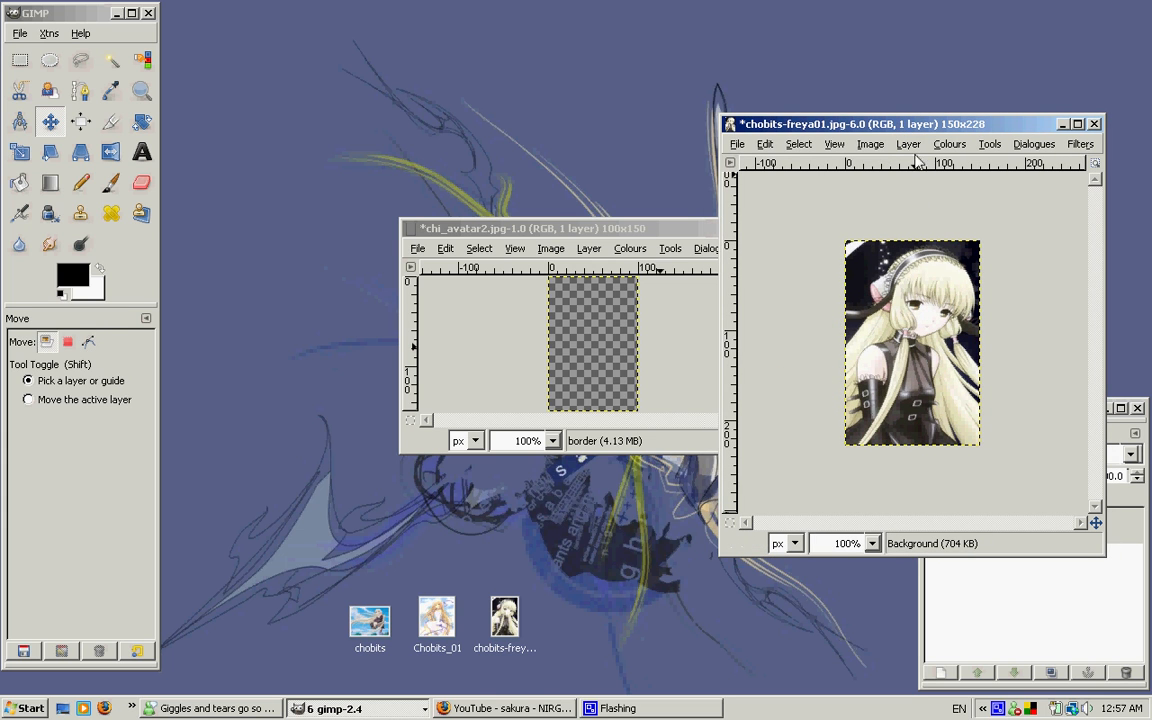
Copy the scaled chobits-freya01 picture, minimize its window and paste it into the avatar image
key(ctrl+c)
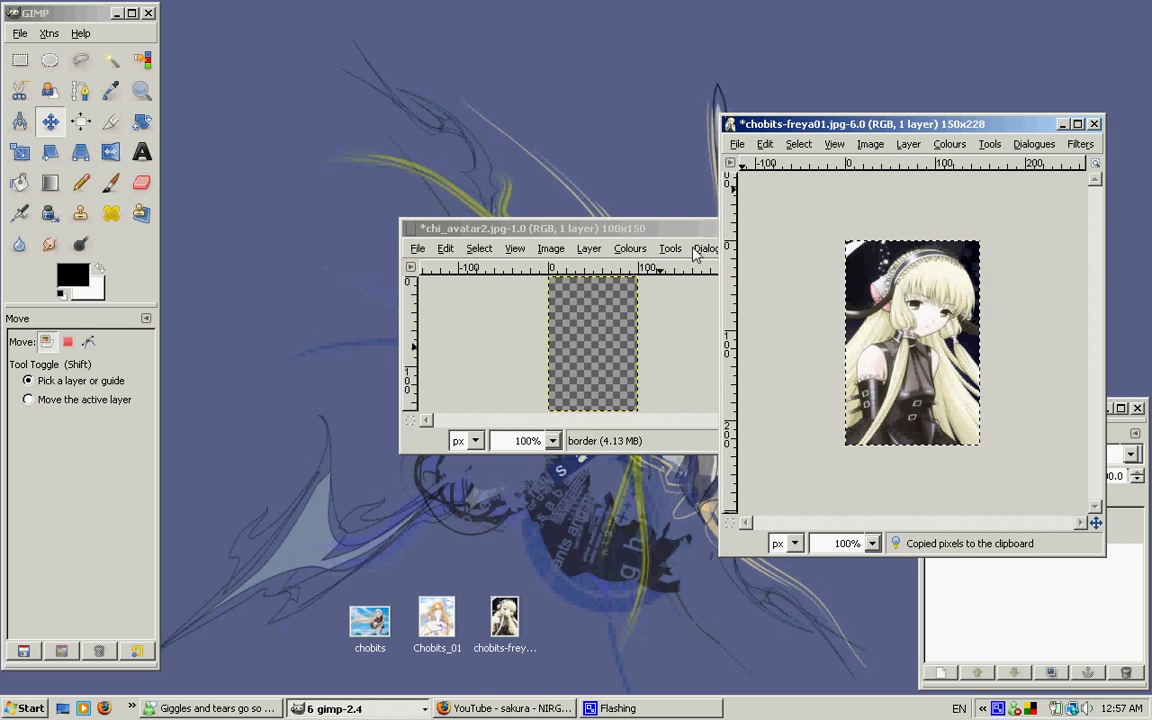
click(644, 233)
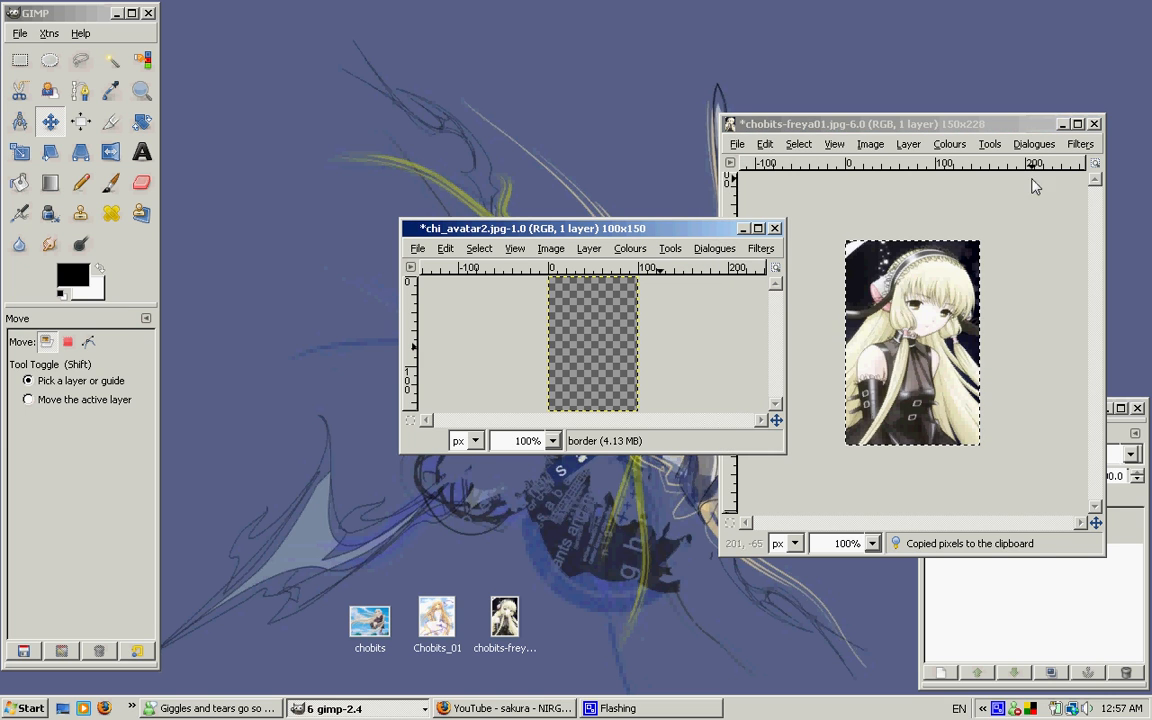
click(1060, 125)
key(ctrl+v)
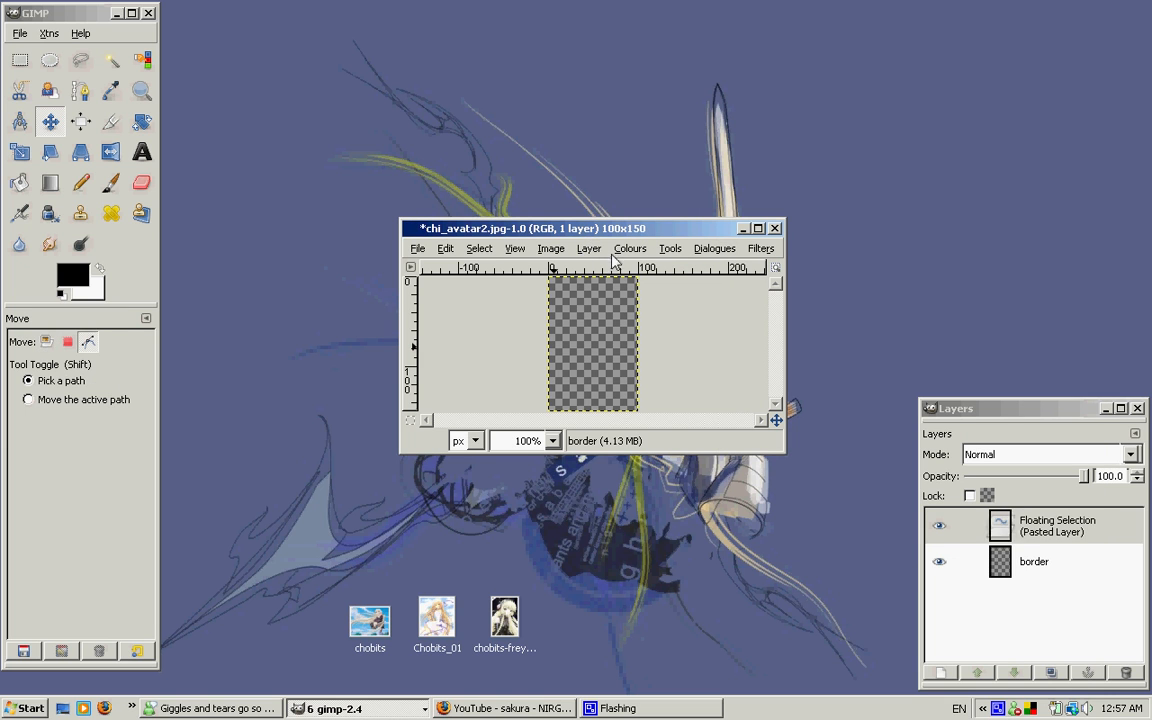
Position the floating picture so the face fills the avatar canvas and convert the floating selection into a new layer
mouse_move(601, 361)
mouse_down()
mouse_move(578, 330)
mouse_move(586, 360)
mouse_up()
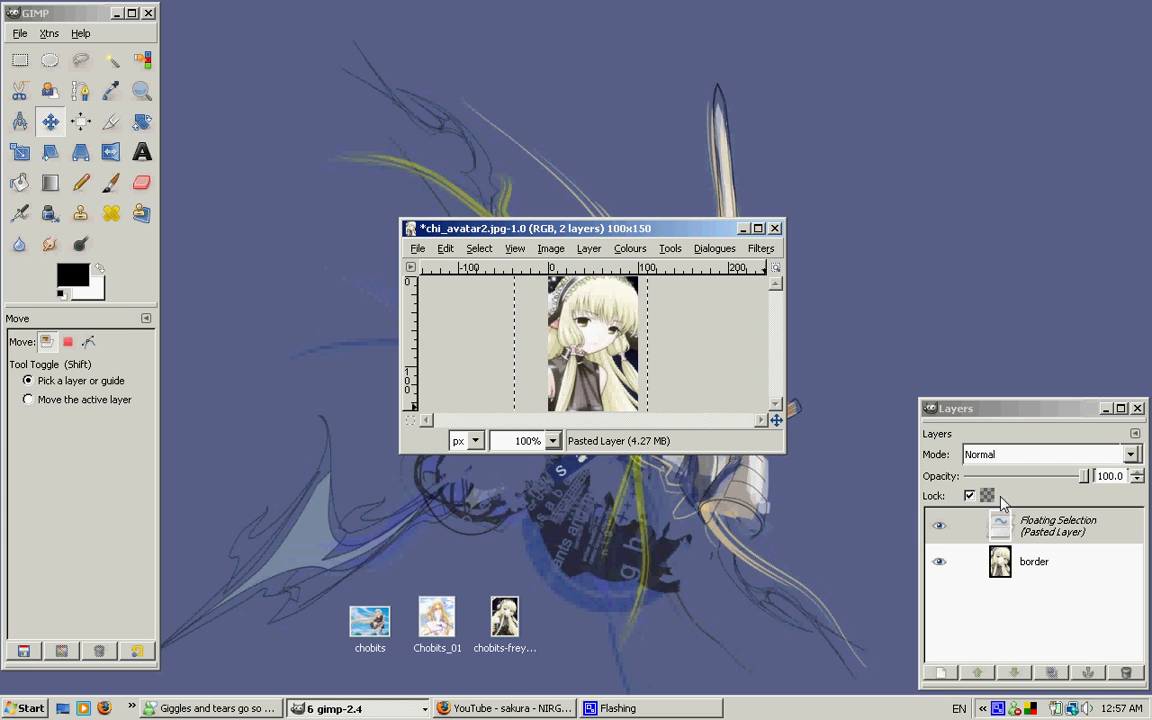
click(588, 248)
mouse_move(607, 373)
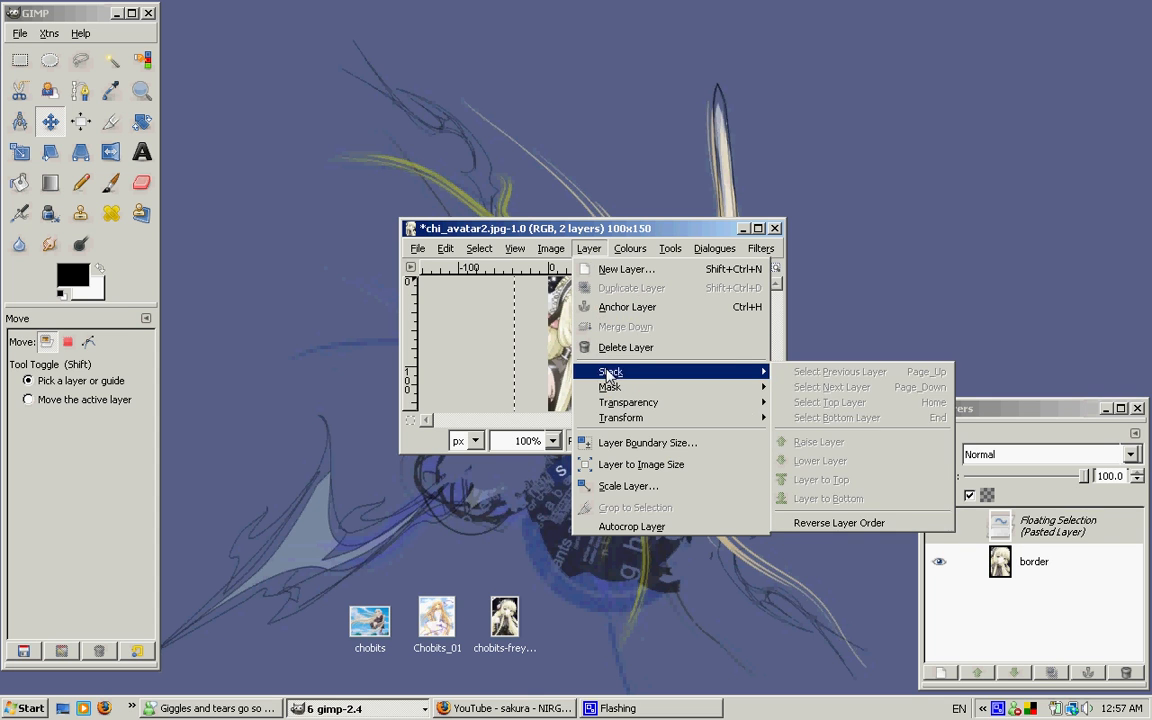
click(672, 243)
click(1028, 540)
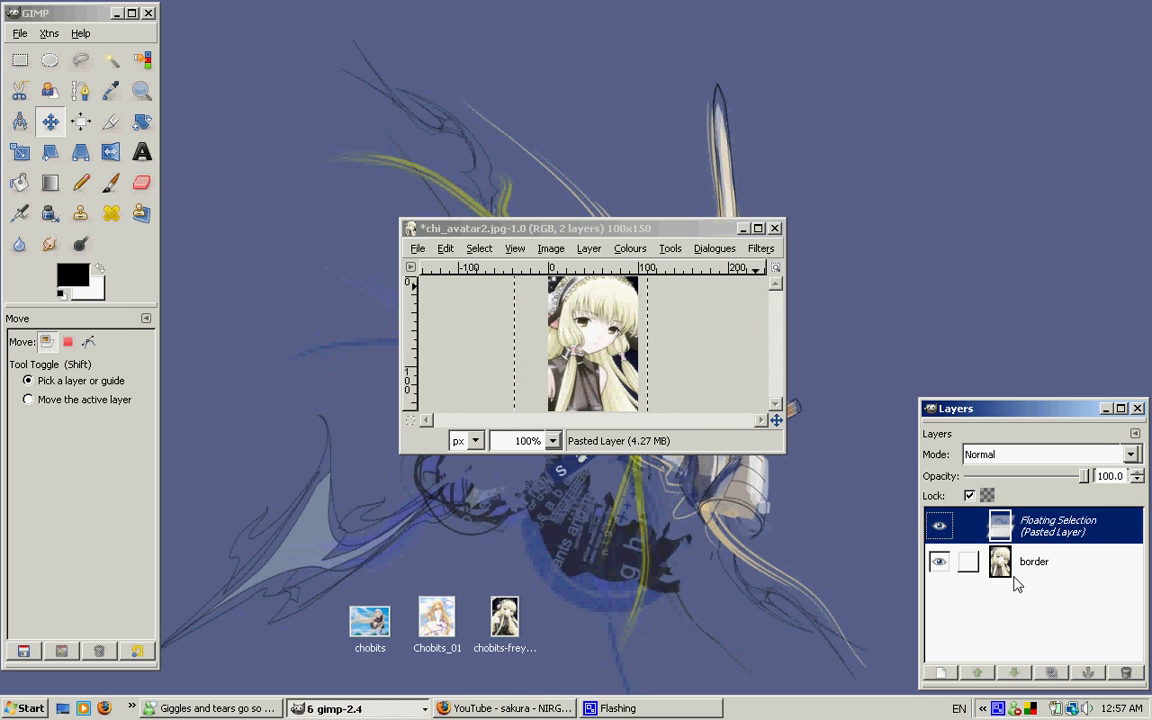
click(953, 673)
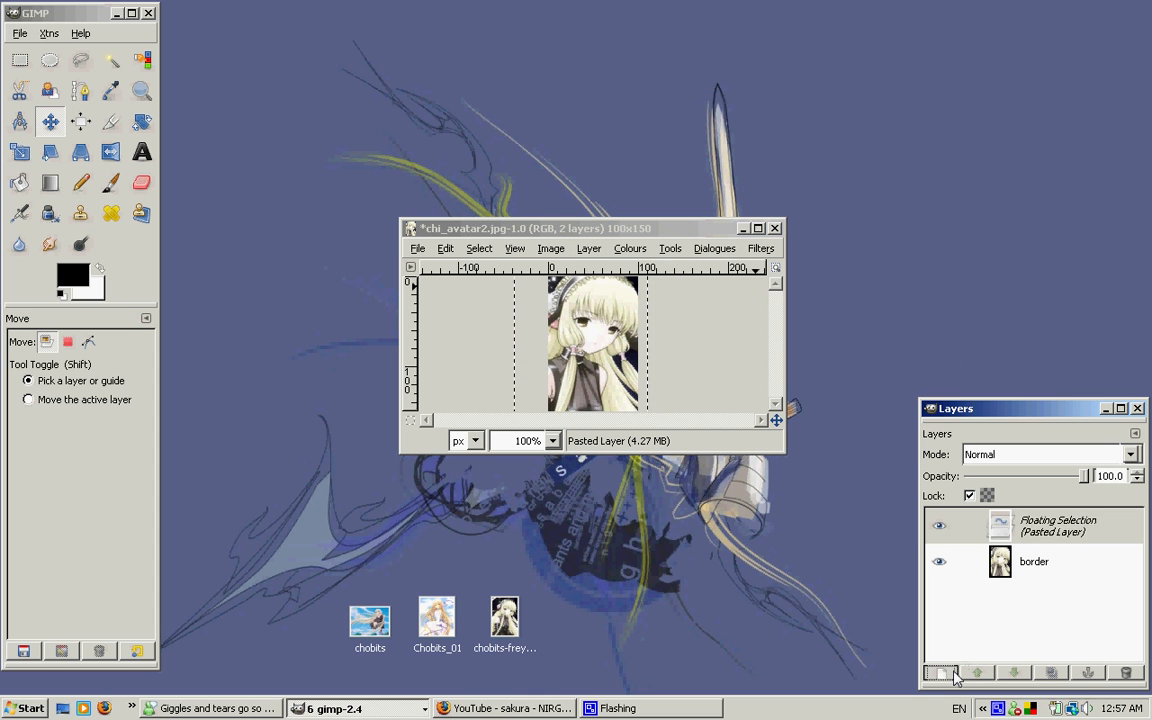
Lower the pasted picture layer so it sits beneath the border layer
click(587, 248)
mouse_move(699, 372)
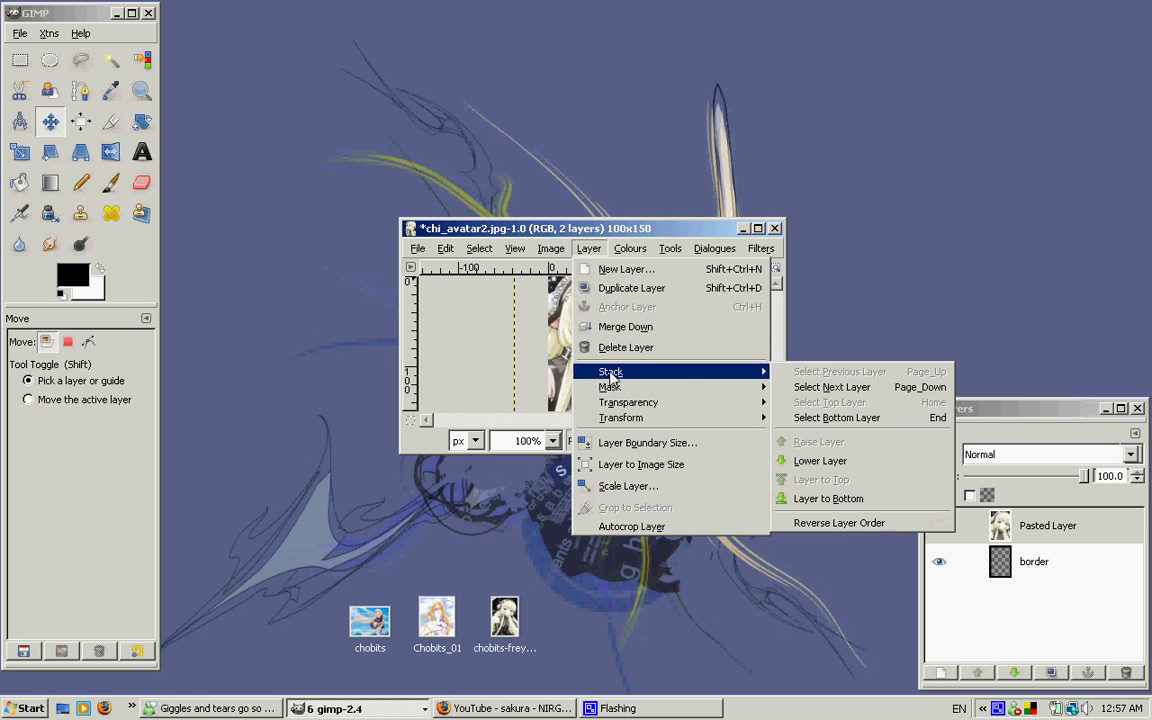
click(862, 461)
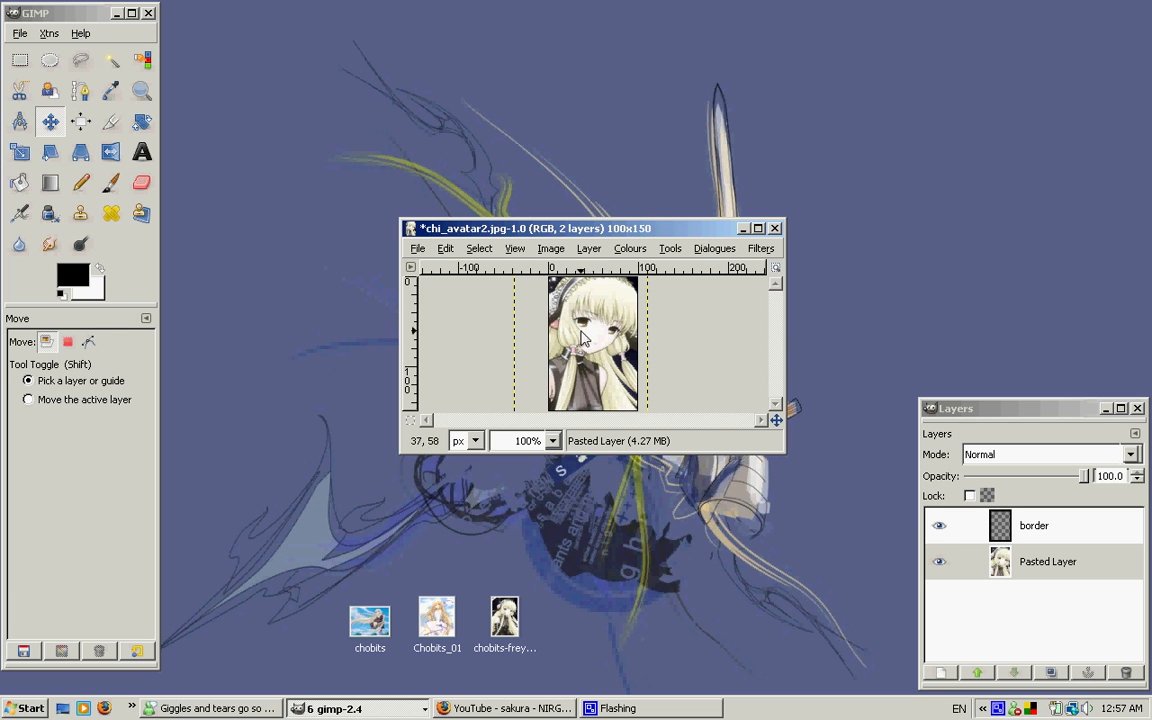
Save the image to the desktop as chi_avatar3.jpg, exporting it flattened for JPEG
click(419, 249)
click(440, 406)
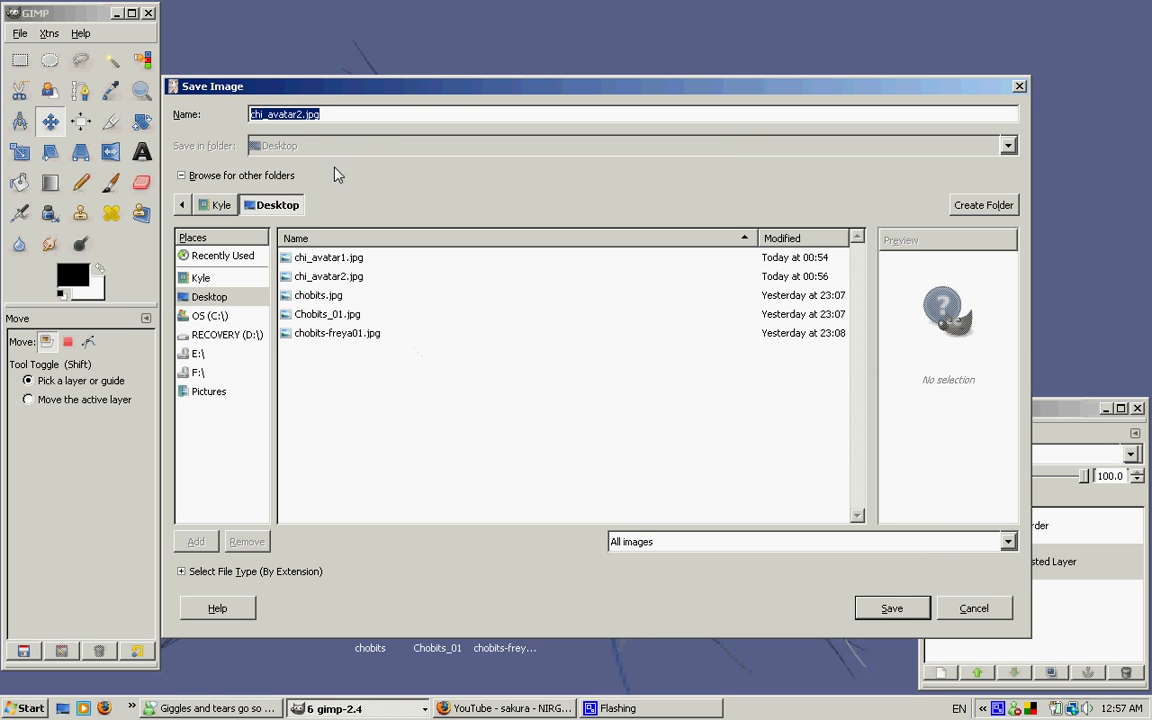
click(299, 116)
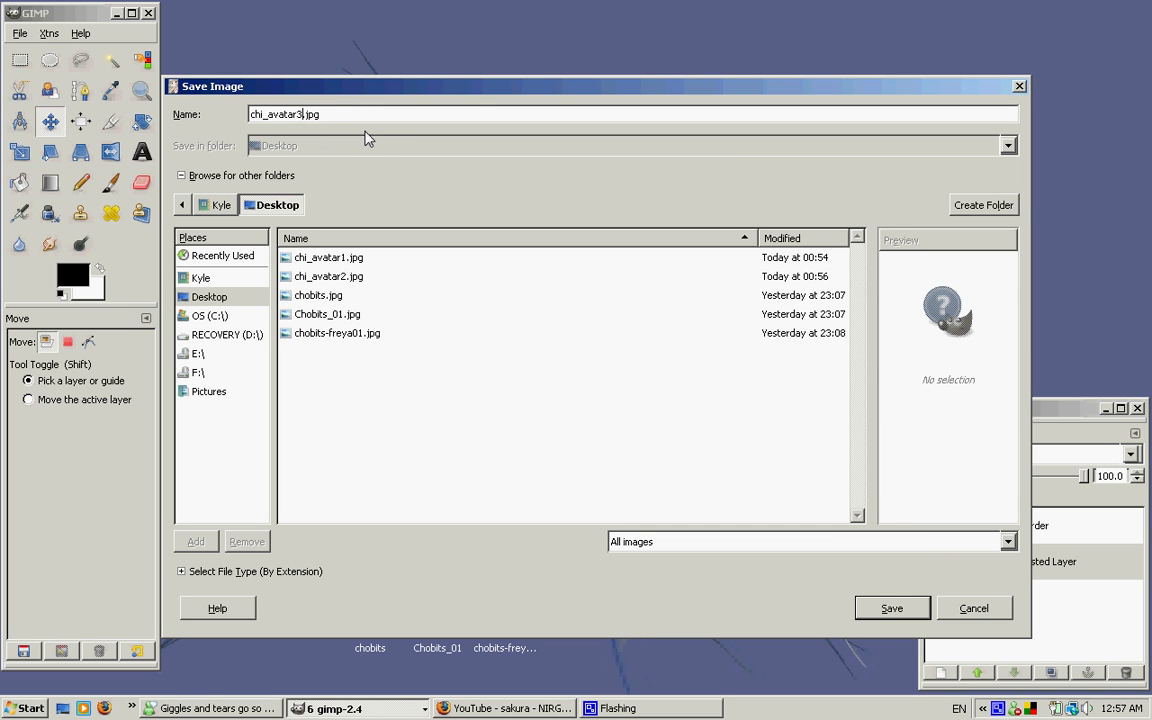
click(885, 607)
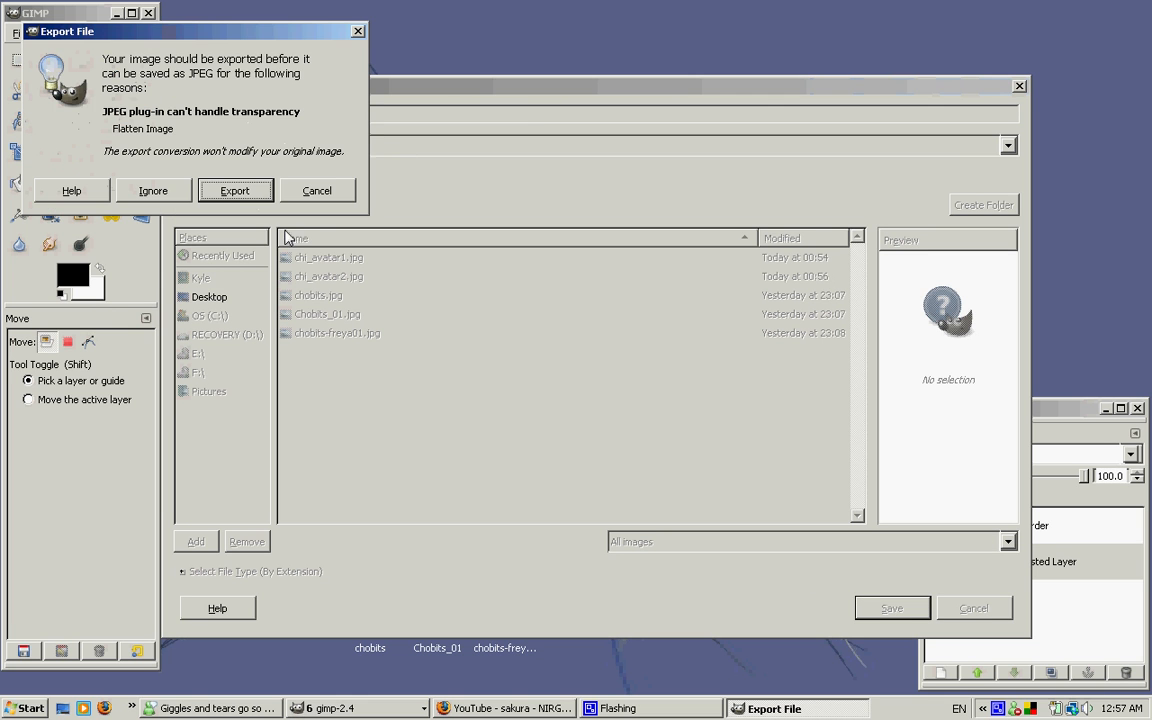
click(238, 191)
click(173, 248)
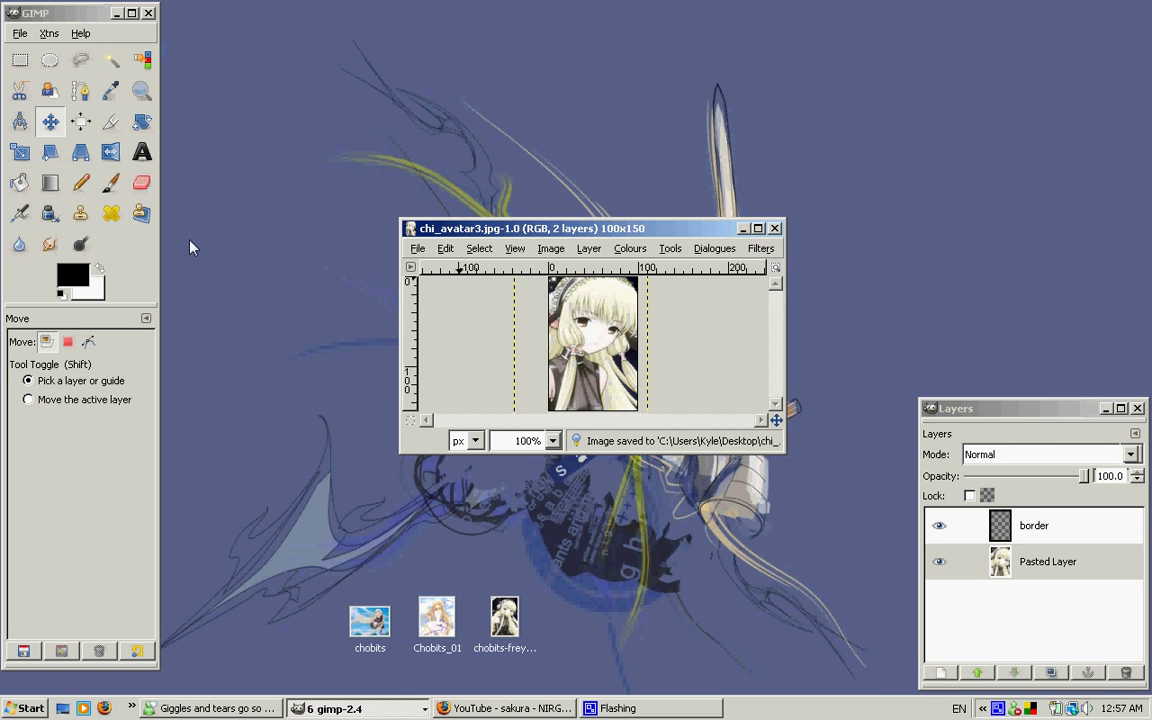
Move the image window and the toolbox aside to uncover the three saved avatar files on the desktop
drag(586, 233, 498, 181)
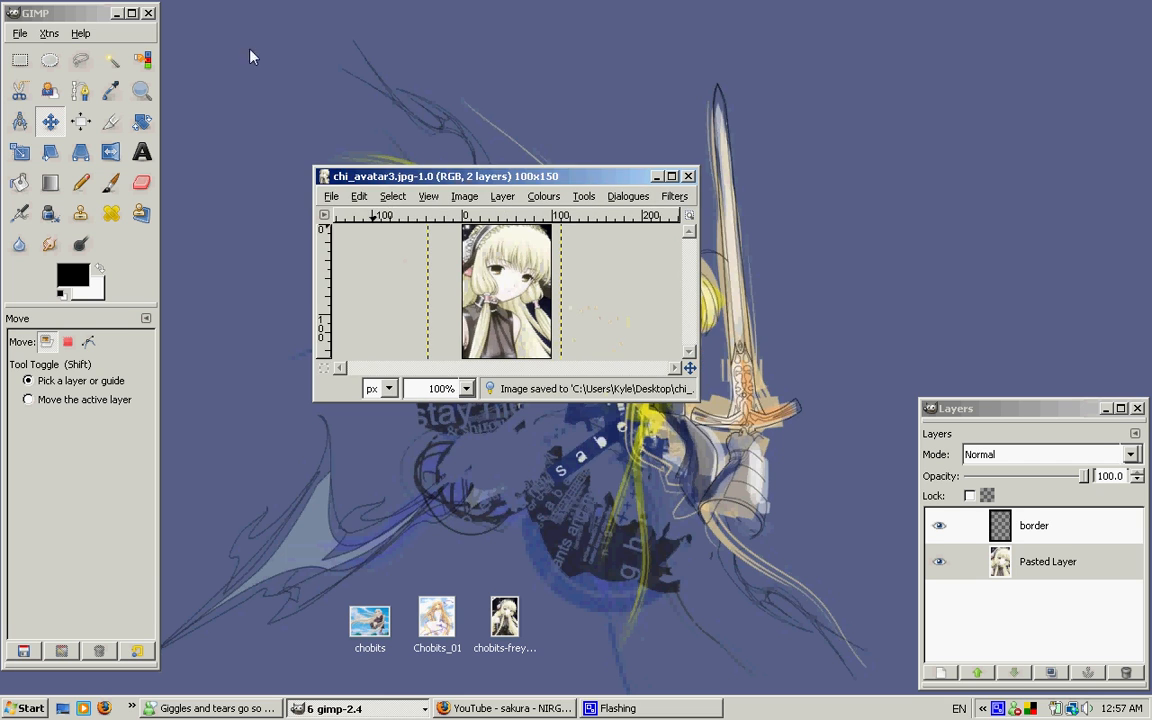
drag(50, 14, 313, 18)
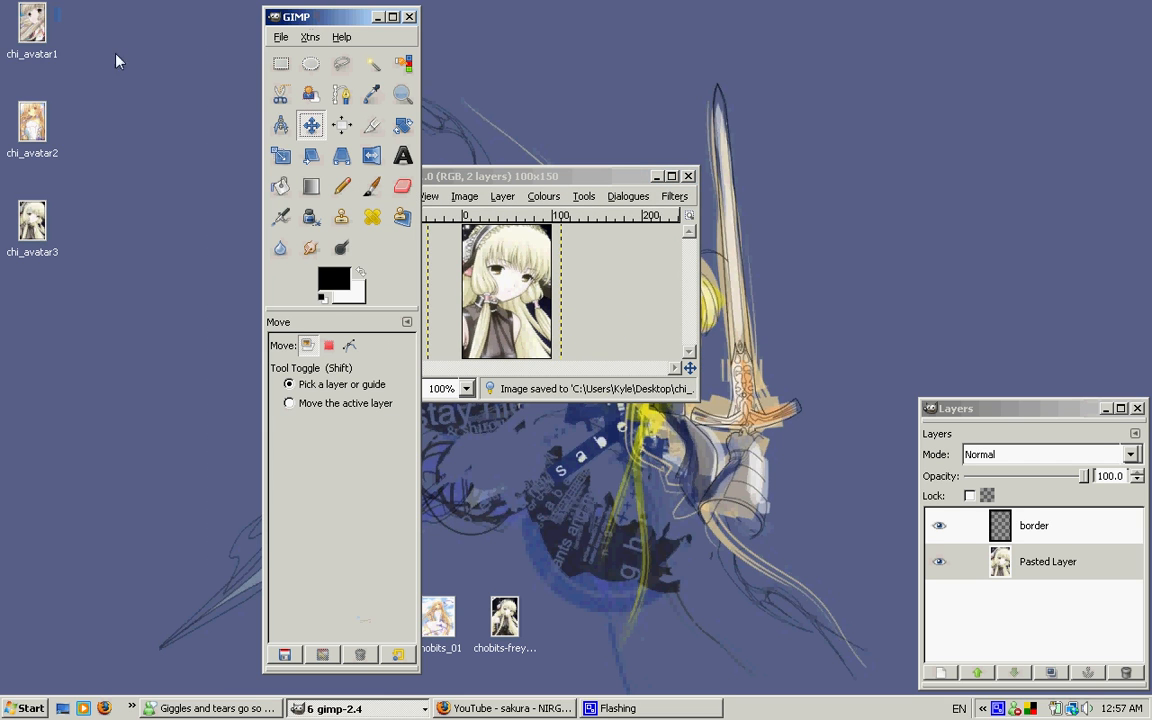
click(40, 30)
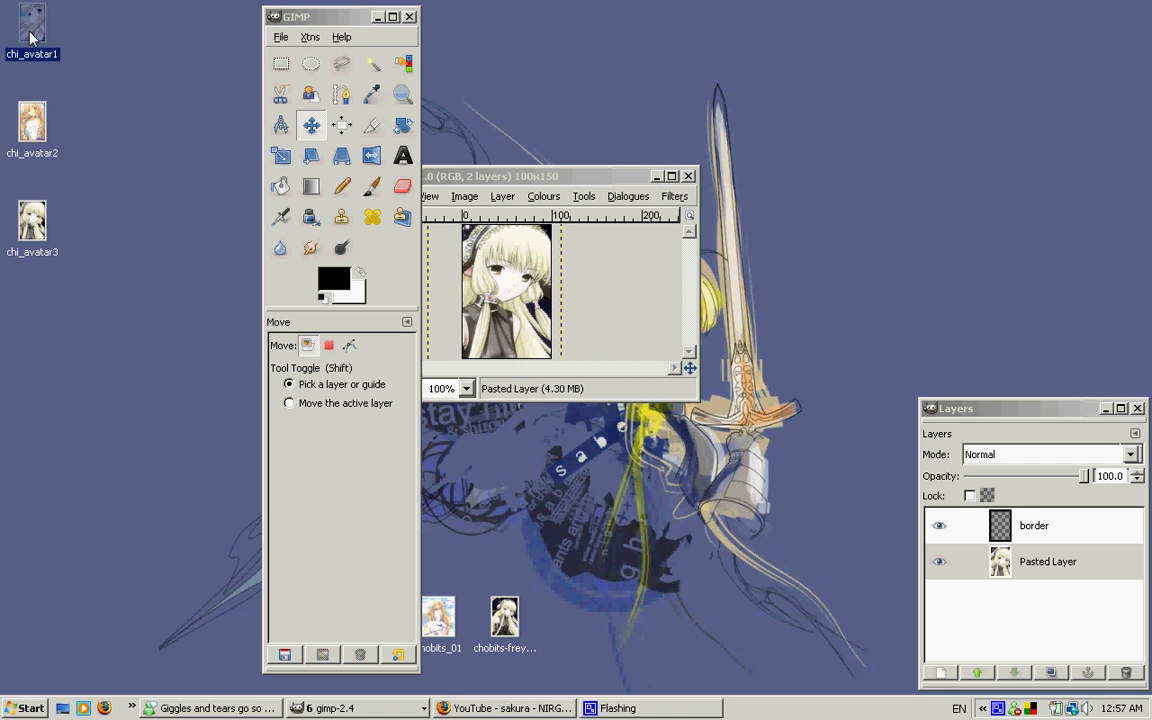
click(28, 105)
click(28, 207)
click(34, 55)
View chi_avatar1 through chi_avatar3 in Windows Photo Gallery, close the viewer and move the GIMP toolbox back to the screen's edge
double_click(48, 54)
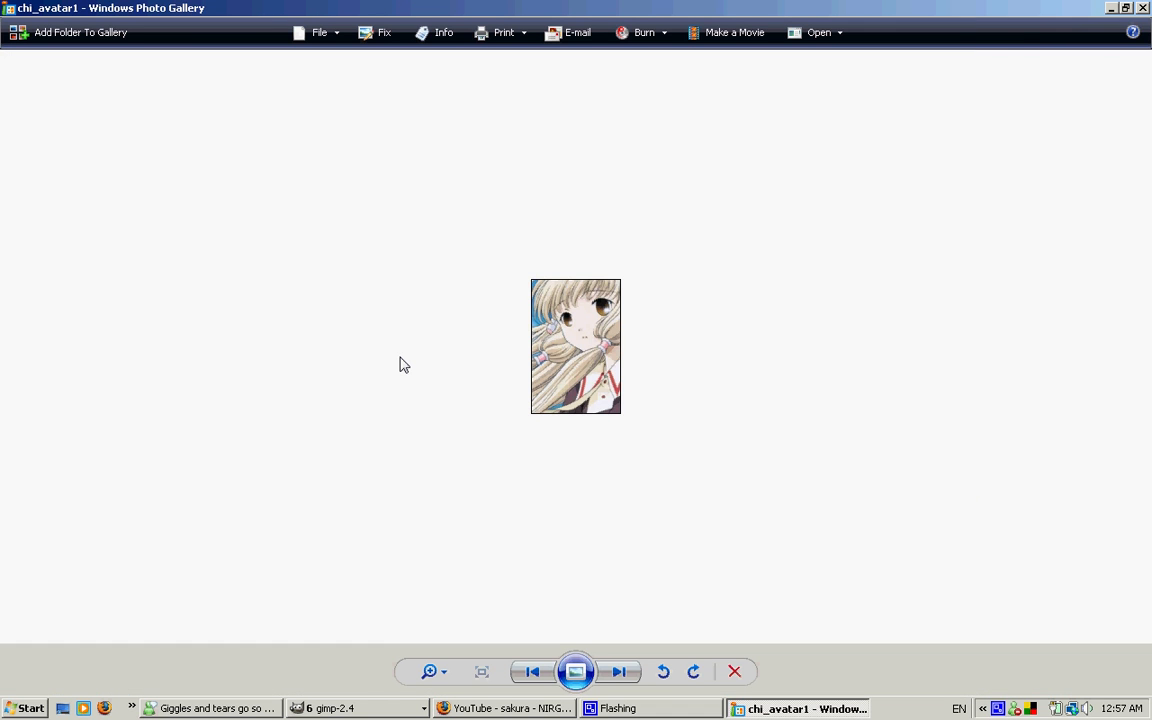
key(Right)
key(Right)
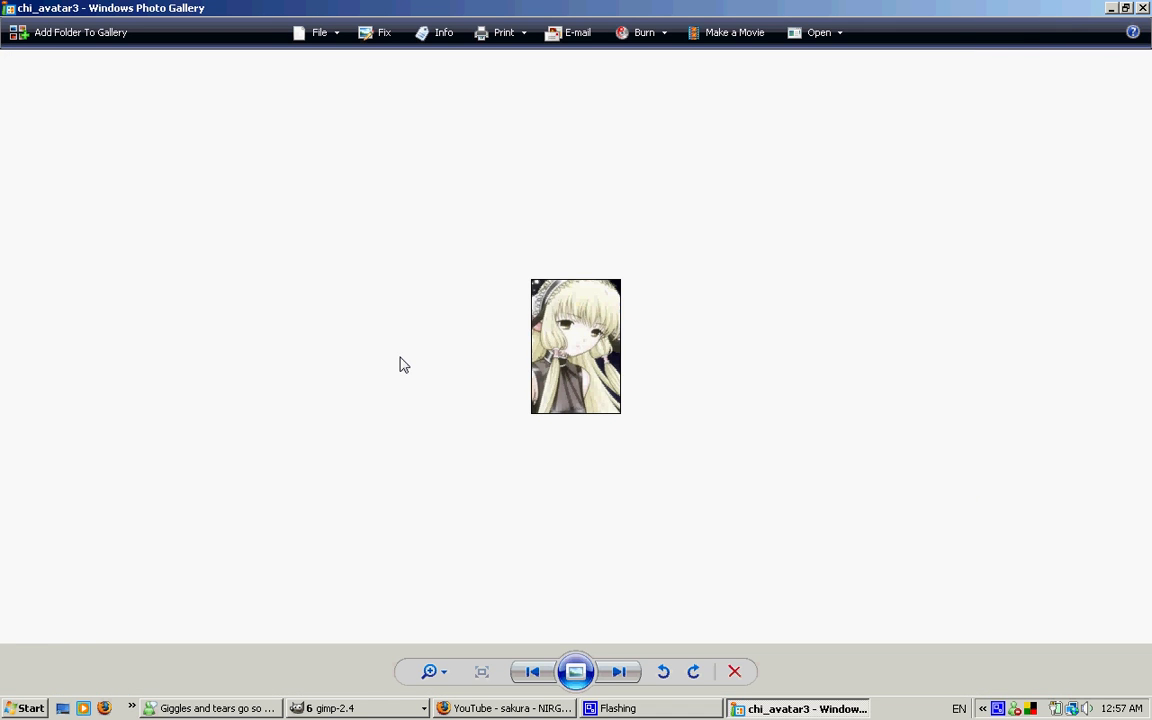
click(1142, 8)
drag(337, 20, 81, 16)
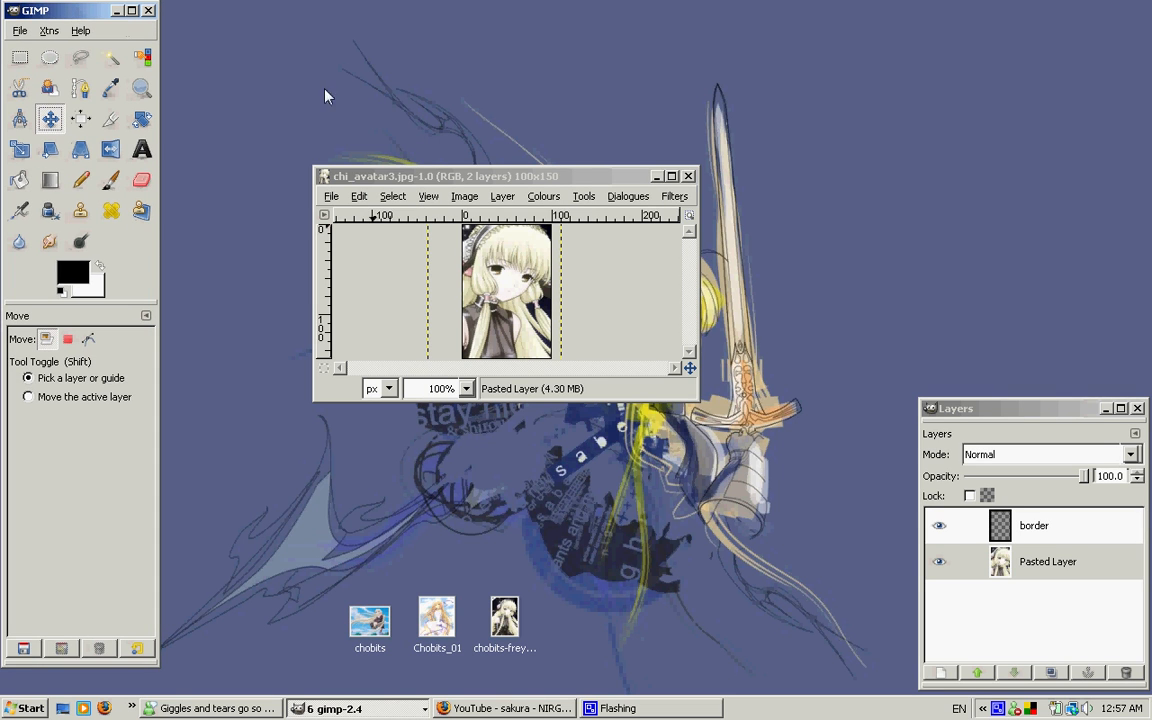
click(597, 177)
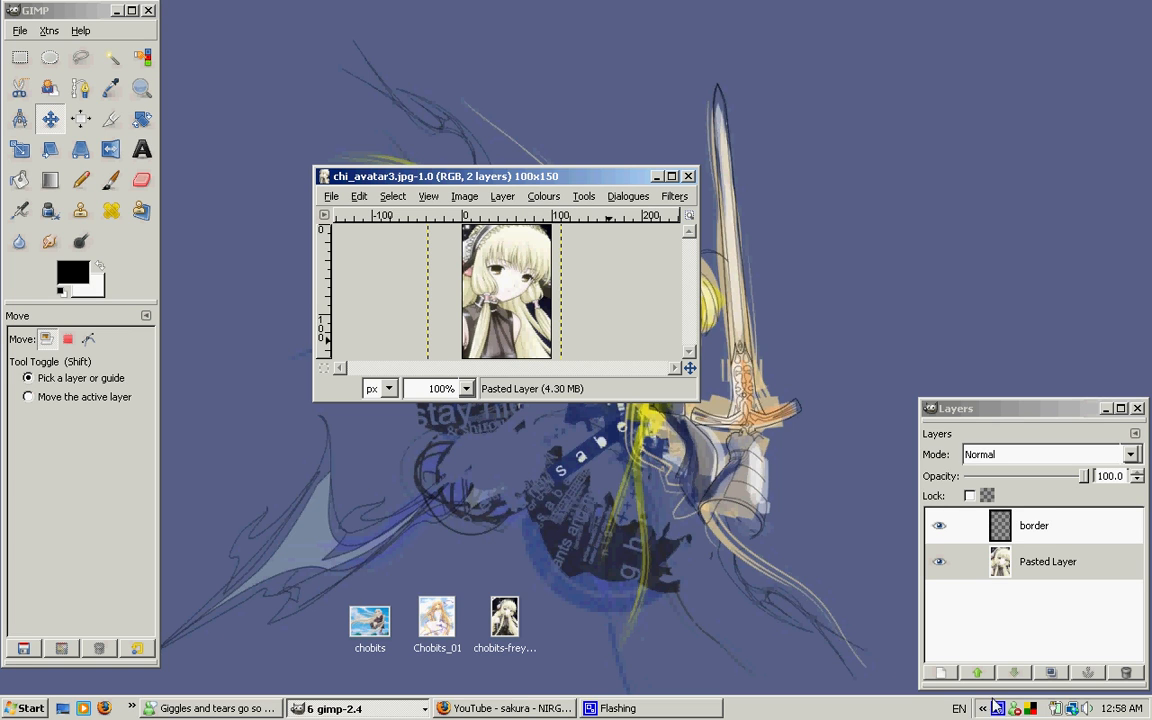
right_click(998, 709)
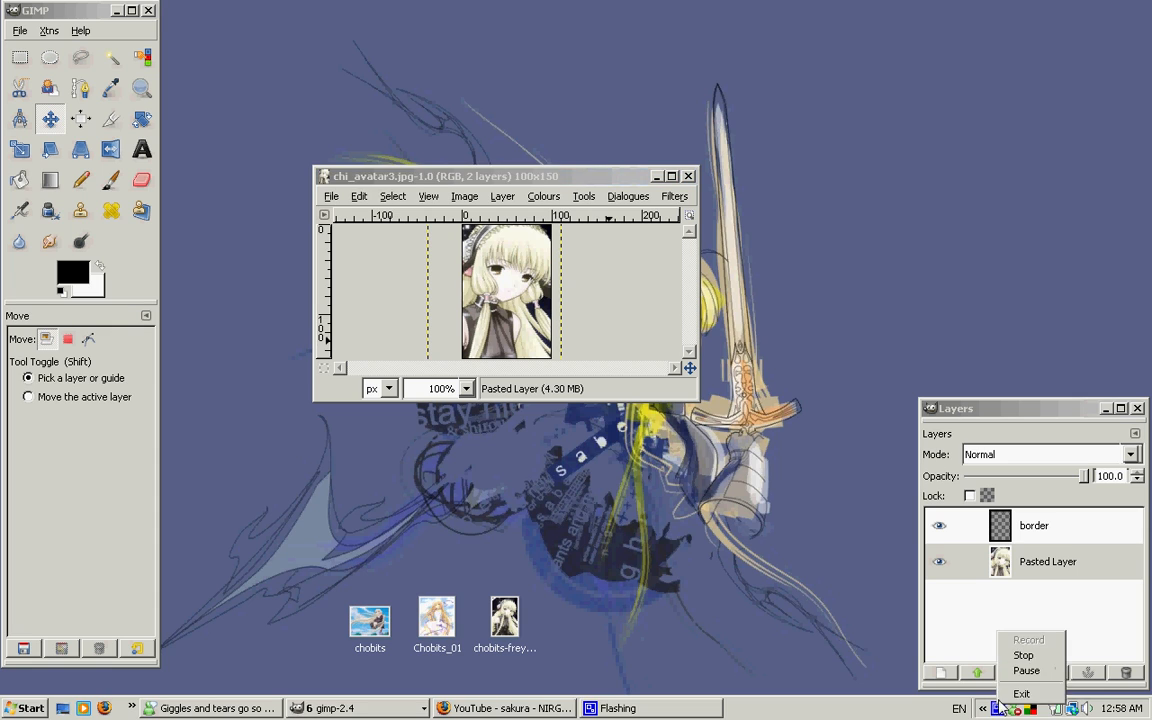